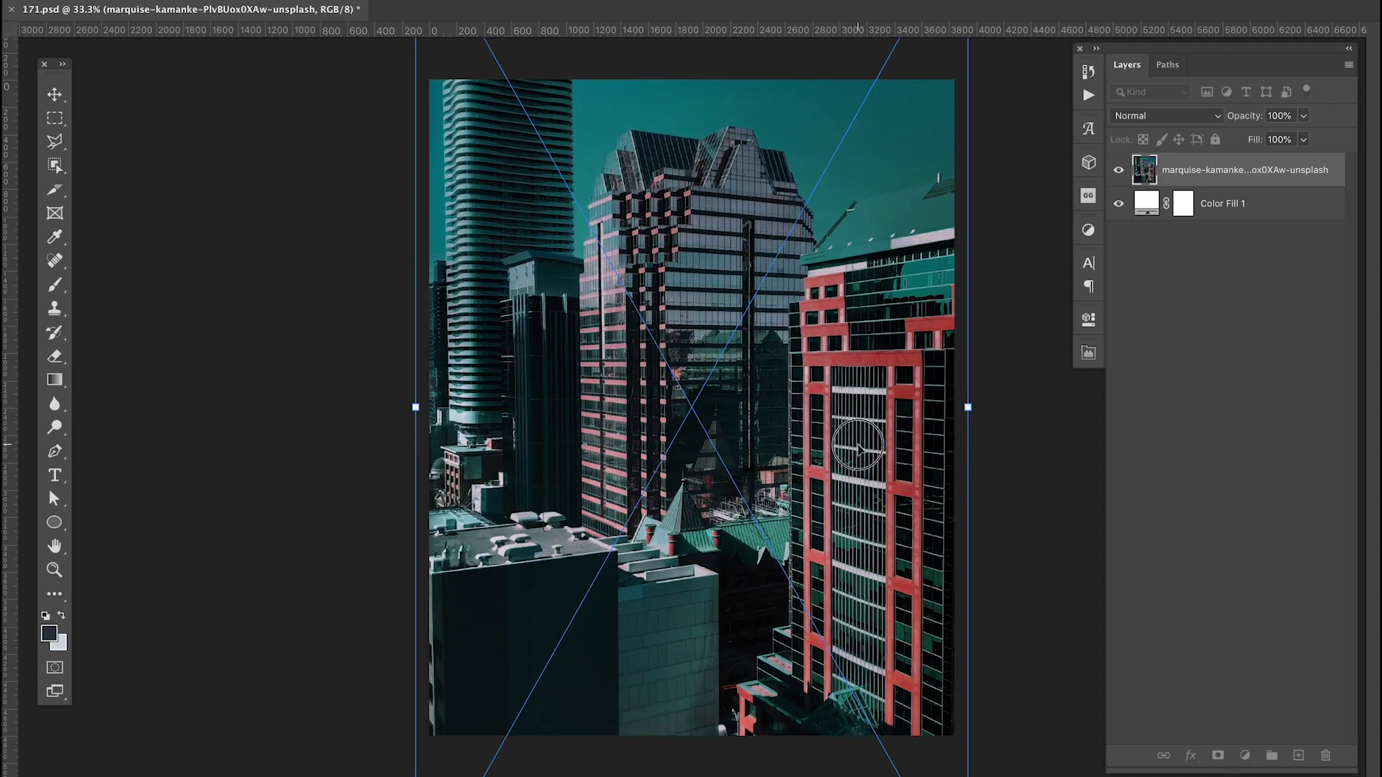
Commit the building photo and add a 180°-rotated, flipped copy aligned beside it.
{"action": "key", "text": "Return"}
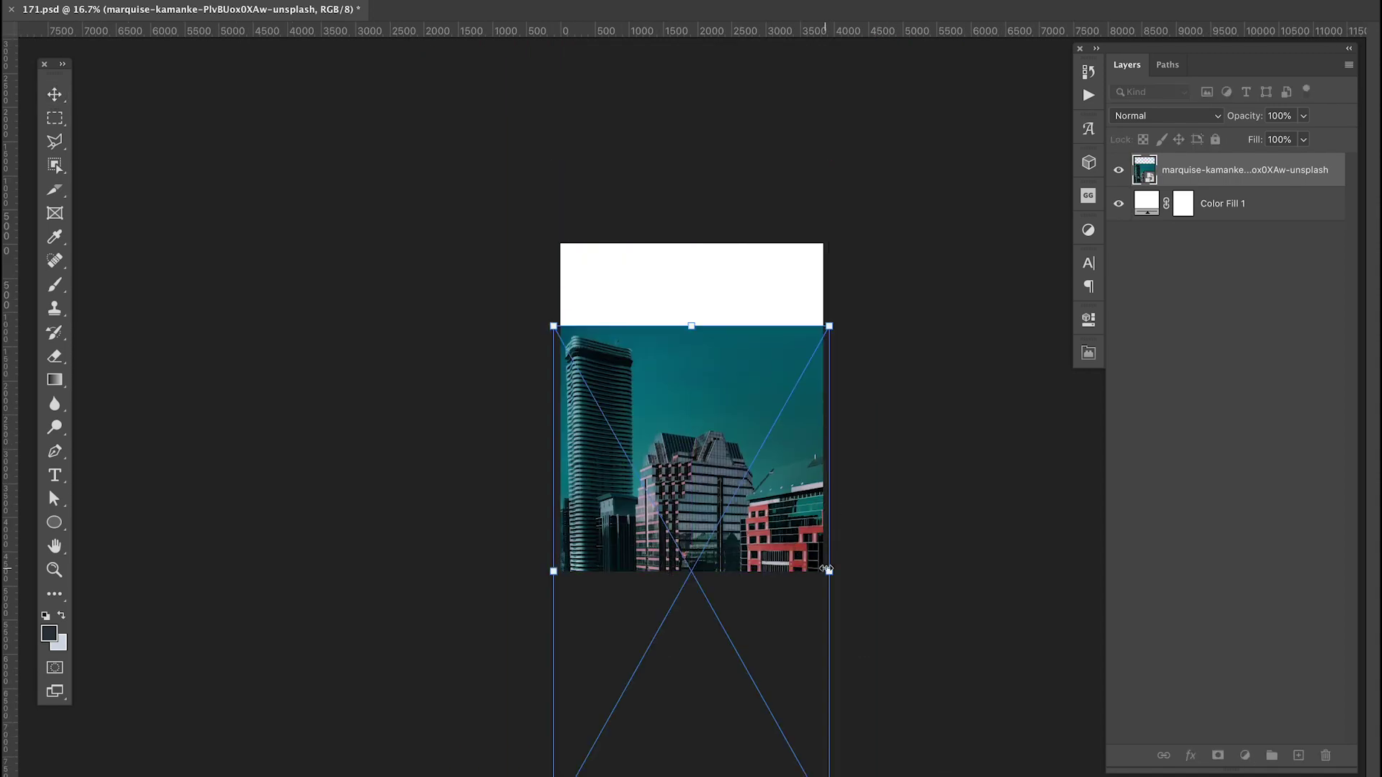
{"action": "key", "text": "Return"}
{"action": "key", "text": "ctrl+j"}
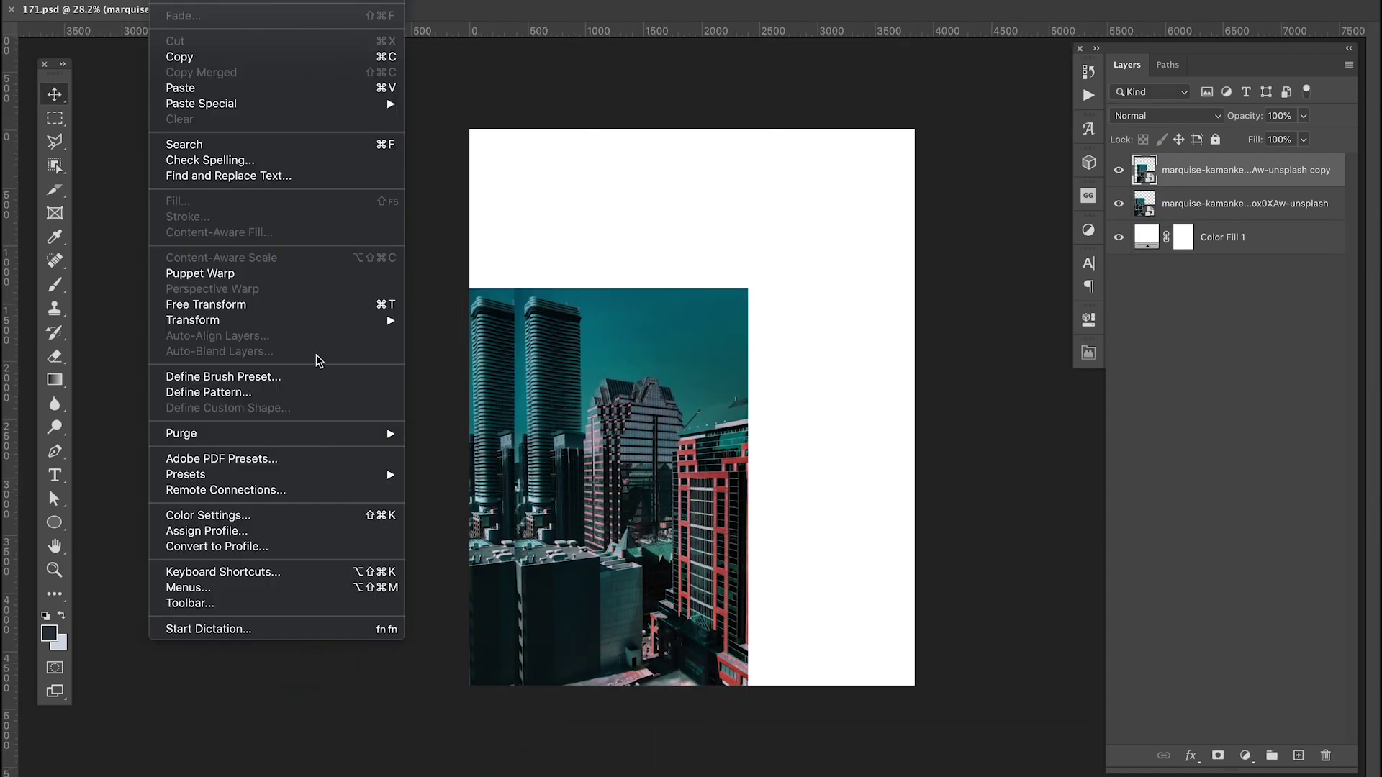
{"action": "left_click", "coordinate": [315, 361]}
{"action": "left_click_drag", "start_coordinate": [315, 362], "coordinate": [530, 209]}
{"action": "left_click", "coordinate": [154, 0]}
{"action": "left_click", "coordinate": [447, 529]}
{"action": "mouse_move", "coordinate": [806, 432]}
{"action": "left_mouse_down"}
{"action": "mouse_move", "coordinate": [820, 586]}
{"action": "mouse_move", "coordinate": [806, 586]}
{"action": "left_mouse_up"}
Scale both photo layers up to fill the width, move them to the poster top, and start a new document.
{"action": "left_click", "coordinate": [873, 478], "text": "shift"}
{"action": "key", "text": "ctrl+t"}
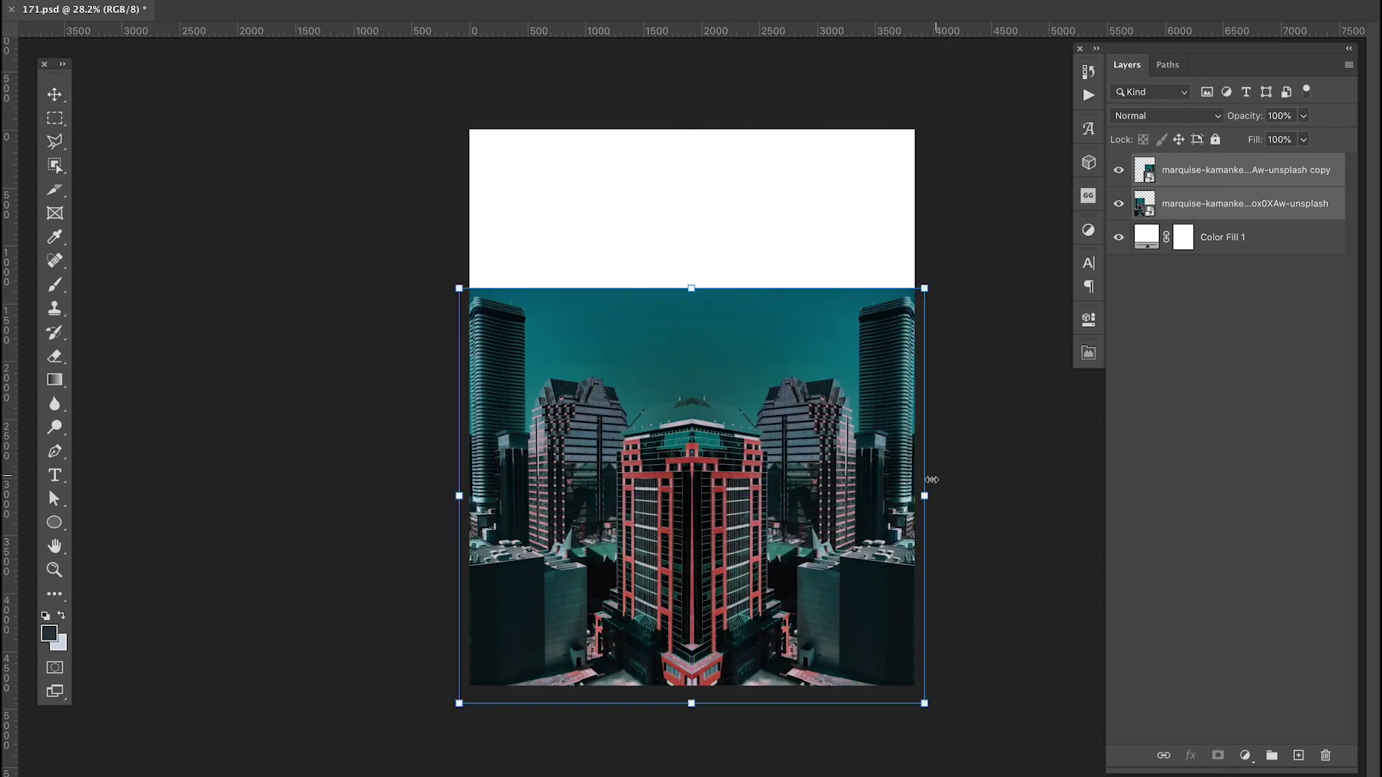
{"action": "left_click_drag", "start_coordinate": [926, 495], "coordinate": [978, 507]}
{"action": "key", "text": "Return"}
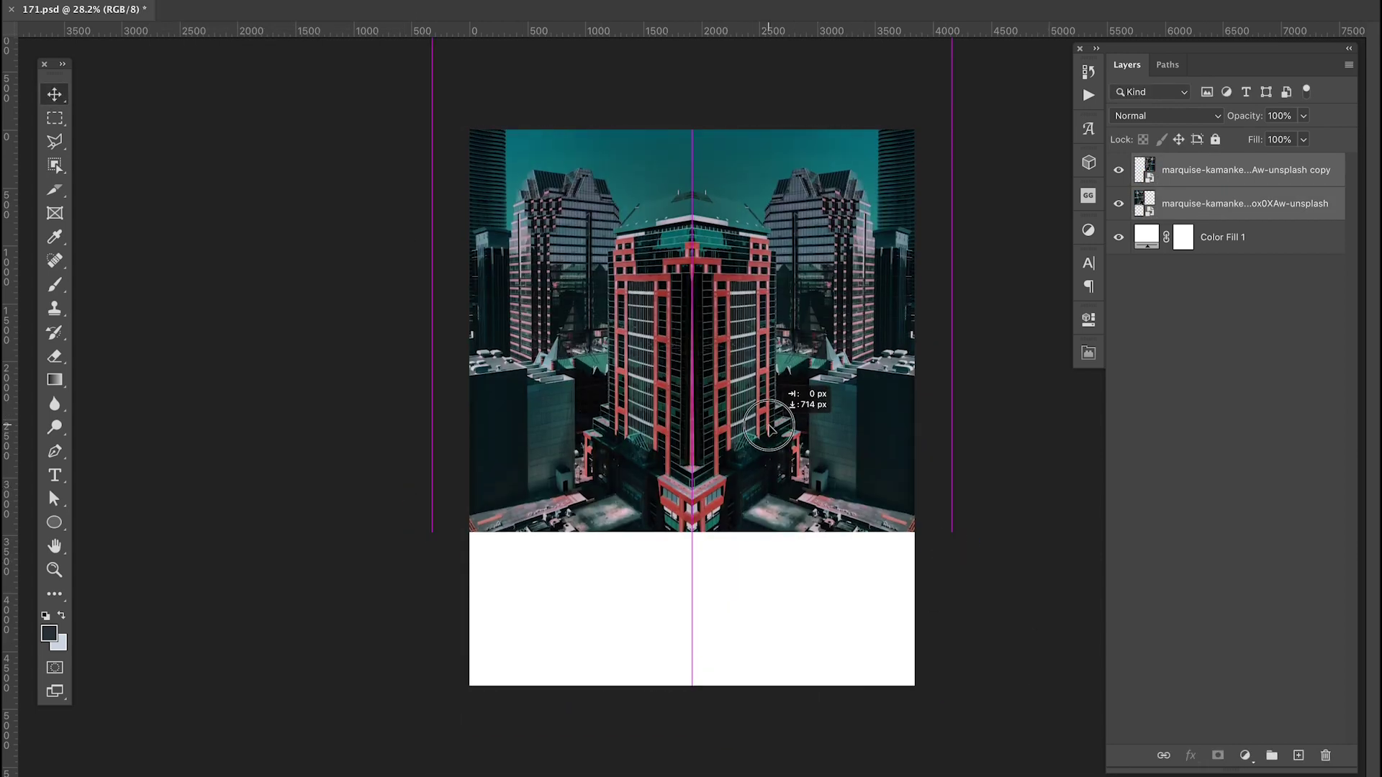
{"action": "left_click_drag", "start_coordinate": [774, 565], "coordinate": [773, 384]}
{"action": "left_click", "coordinate": [126, 0]}
{"action": "key", "text": "ctrl+n"}
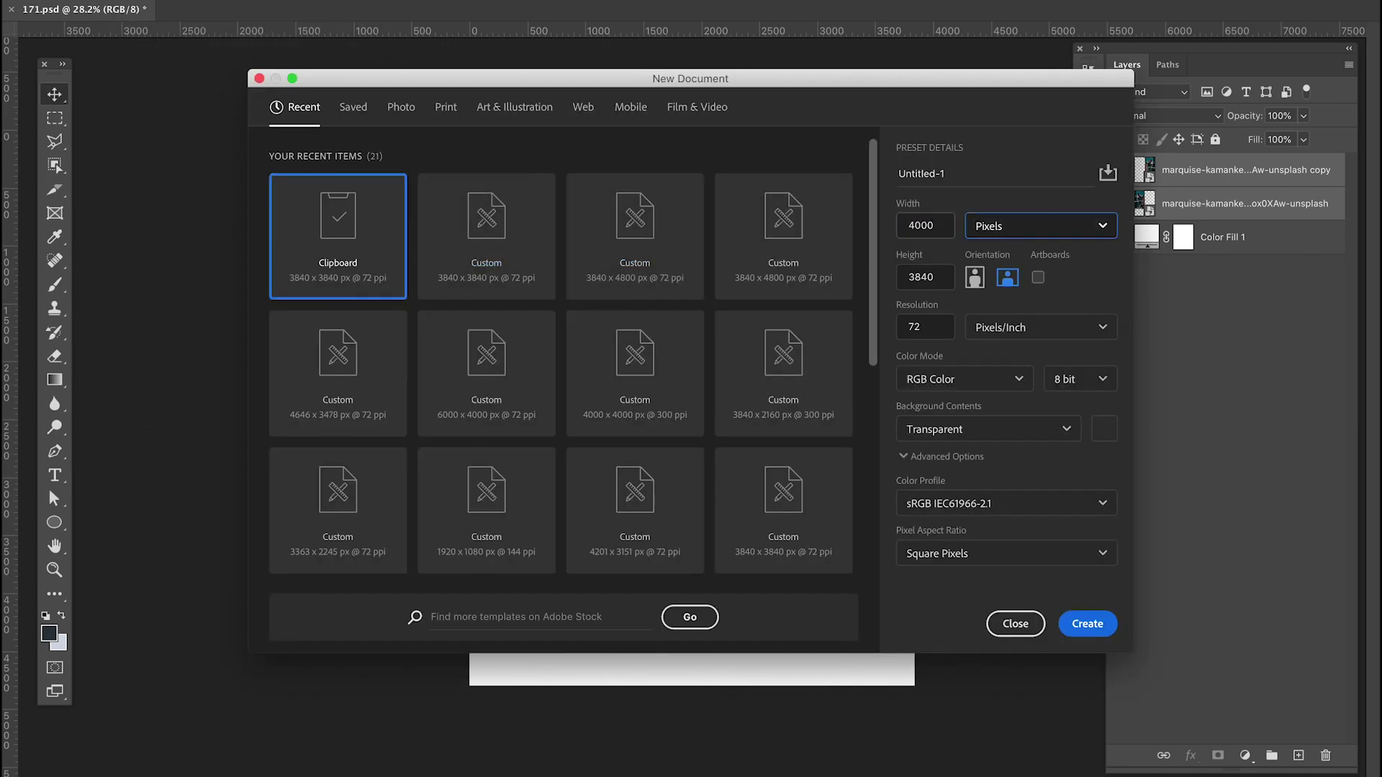
Create a 4000 px wide document and place the building photo stretched to full width.
{"action": "type", "text": "0"}
{"action": "key", "text": "Return"}
{"action": "mouse_move", "coordinate": [855, 748]}
{"action": "left_mouse_down"}
{"action": "mouse_move", "coordinate": [848, 410]}
{"action": "mouse_move", "coordinate": [971, 386]}
{"action": "left_mouse_up"}
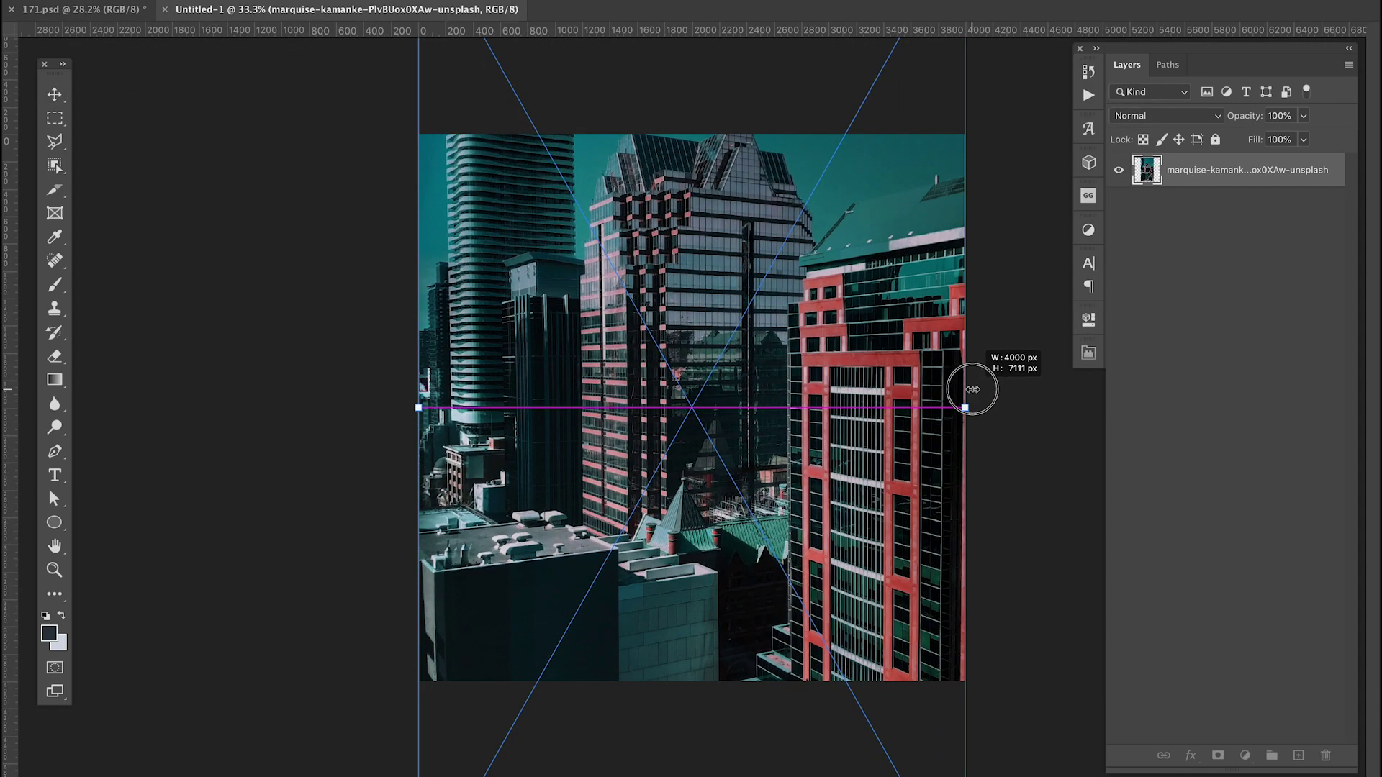
{"action": "left_click_drag", "start_coordinate": [418, 408], "coordinate": [381, 411]}
{"action": "left_click_drag", "start_coordinate": [644, 531], "coordinate": [645, 315]}
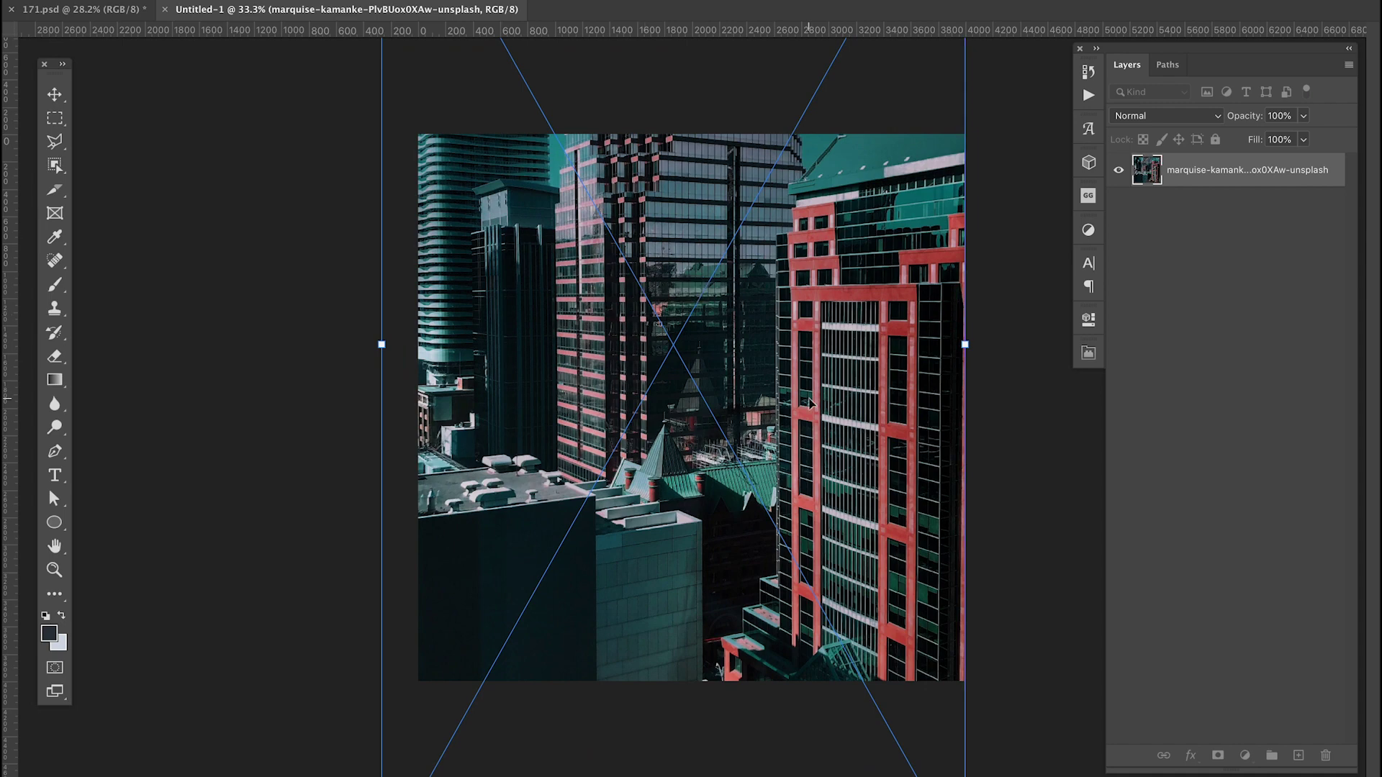
{"action": "key", "text": "Return"}
Reposition the photo lower in the frame so the building tops show.
{"action": "left_click_drag", "start_coordinate": [745, 407], "coordinate": [791, 406]}
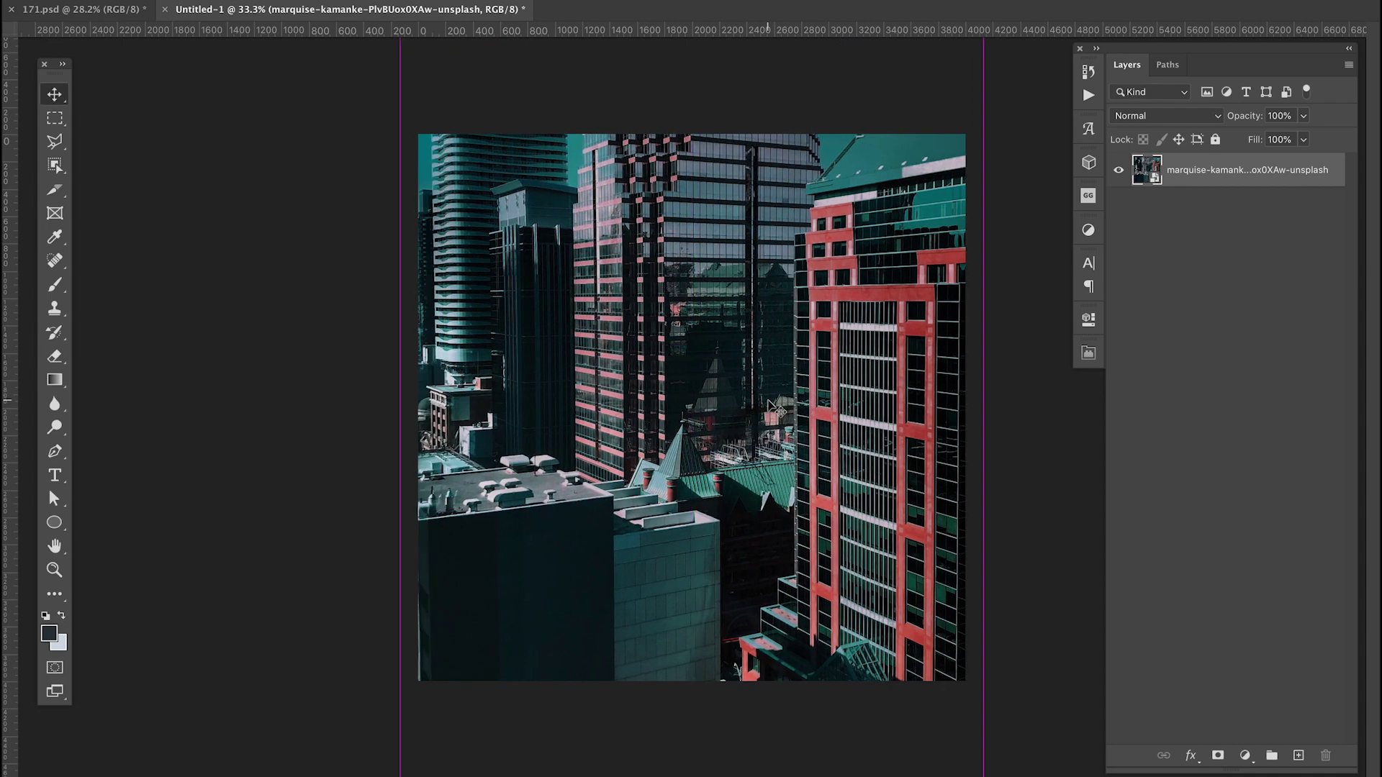
{"action": "key", "text": "ctrl+t"}
{"action": "key", "text": "ctrl+minus"}
{"action": "left_click_drag", "start_coordinate": [827, 364], "coordinate": [800, 495]}
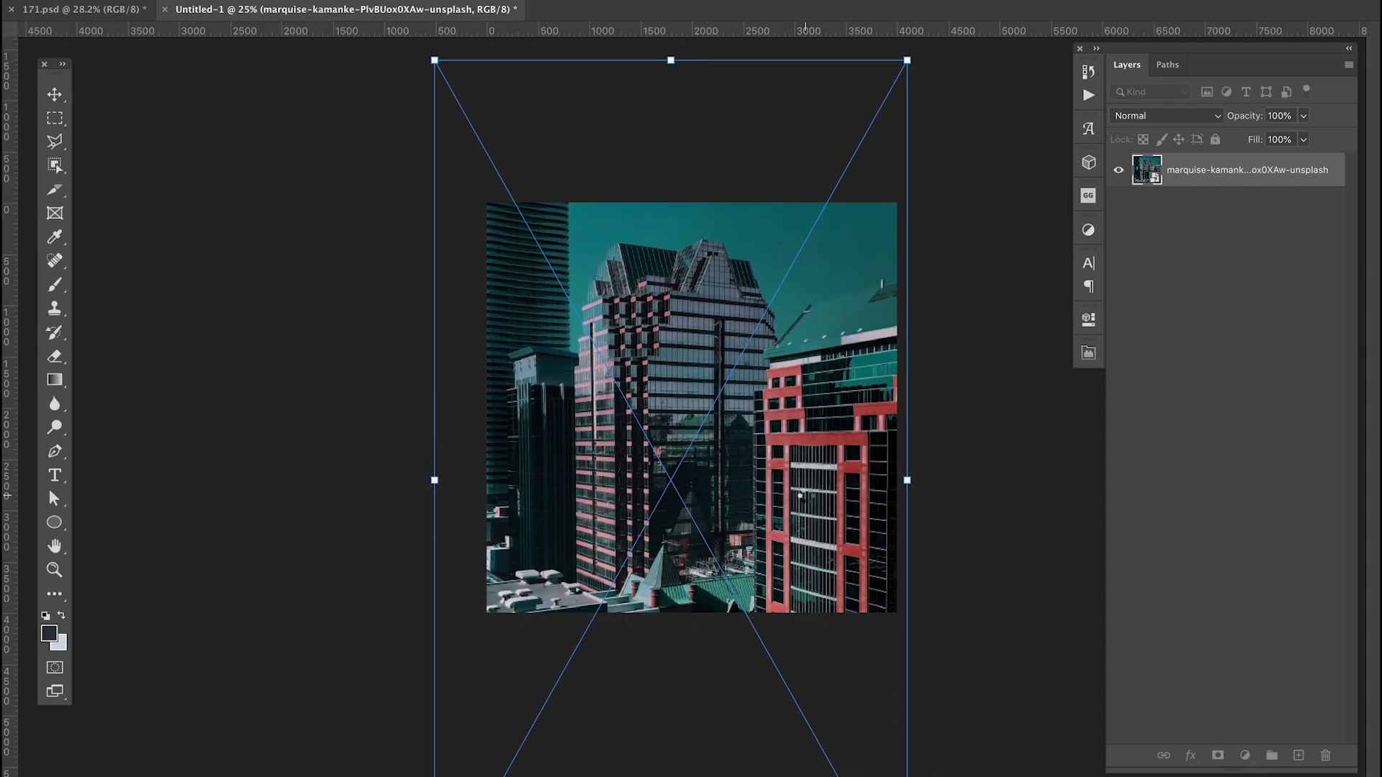
{"action": "key", "text": "Return"}
Stamp the visible image and apply rectangular-to-polar Polar Coordinates for the first tunnel.
{"action": "key", "text": "ctrl+shift+alt+e"}
{"action": "key", "text": "ctrl+a"}
{"action": "left_click", "coordinate": [381, 6]}
{"action": "left_click", "coordinate": [676, 195]}
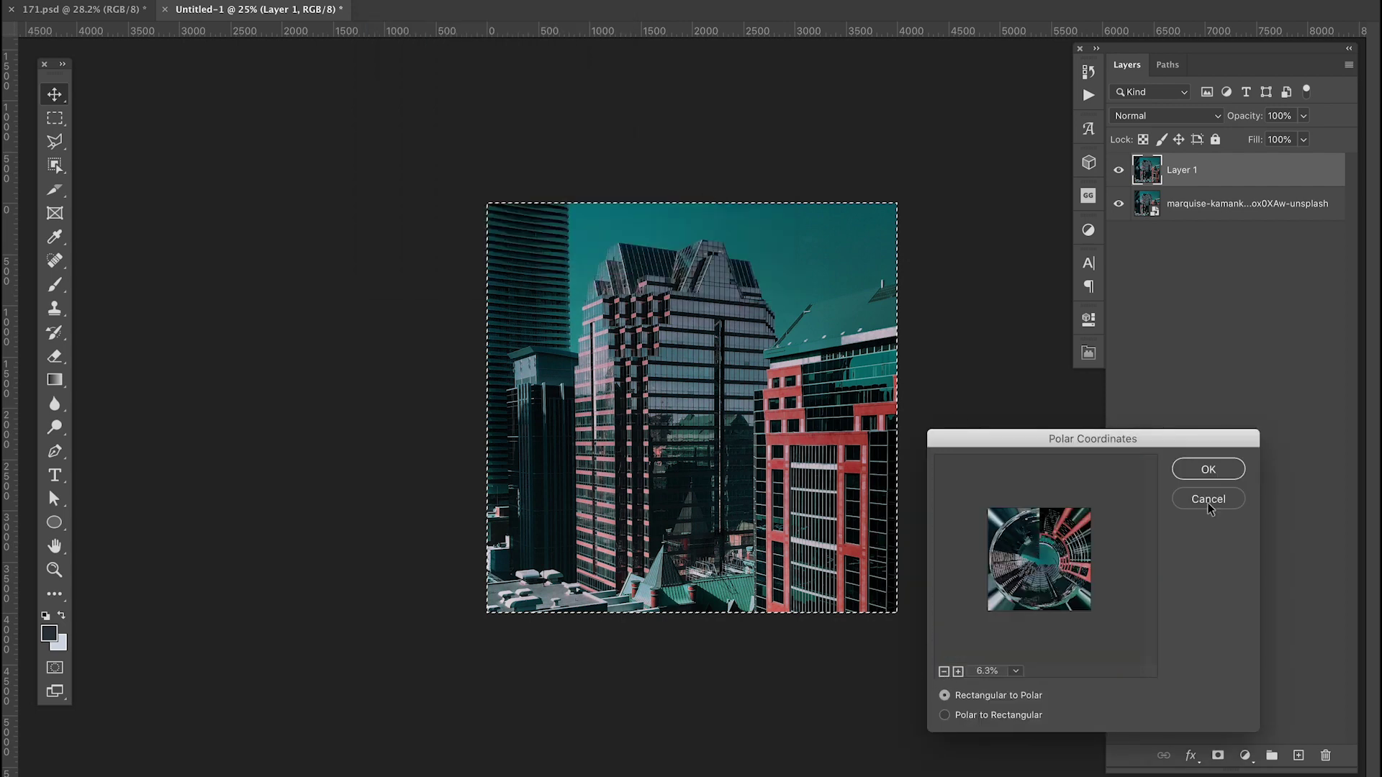
{"action": "left_click", "coordinate": [1209, 468]}
Make a second polar-coordinate tunnel layer from the photo, comparing it before and after.
{"action": "left_click", "coordinate": [1118, 172]}
{"action": "left_click", "coordinate": [1224, 204]}
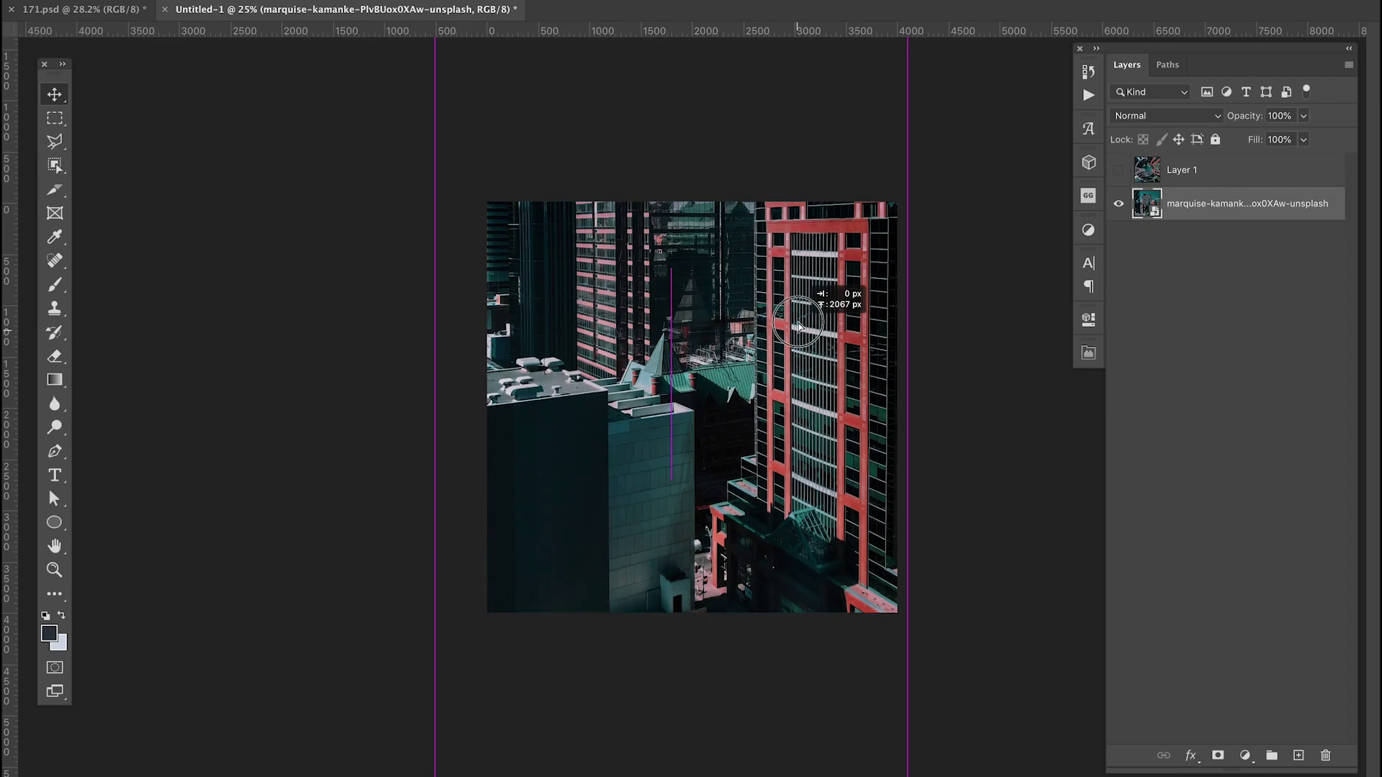
{"action": "key", "text": "ctrl+a"}
{"action": "key", "text": "ctrl+j"}
{"action": "left_click", "coordinate": [382, 6]}
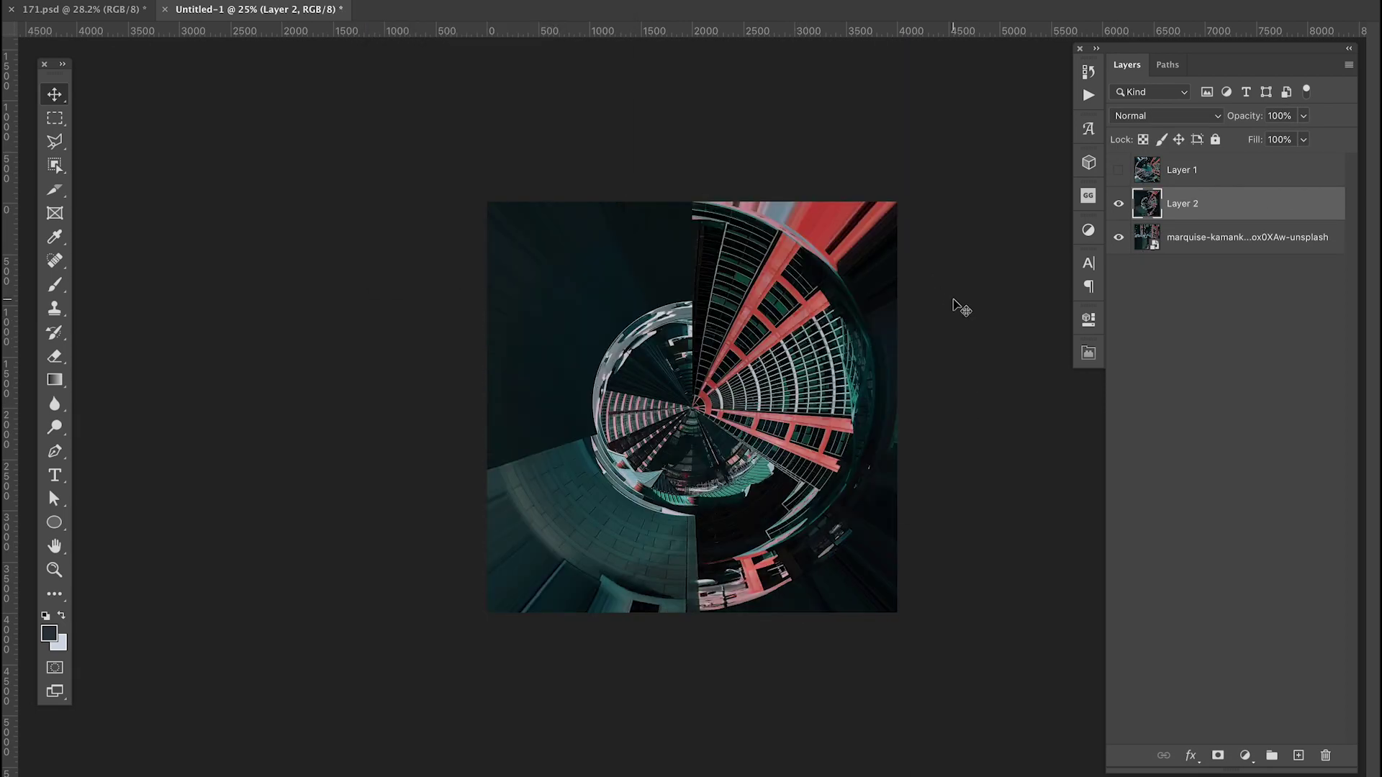
{"action": "key", "text": "ctrl+z"}
{"action": "key", "text": "ctrl+shift+z"}
{"action": "key", "text": "ctrl+z"}
{"action": "key", "text": "ctrl+shift+z"}
Shift the photo to reframe the buildings and make a third polar tunnel from it.
{"action": "left_click", "coordinate": [1118, 204]}
{"action": "left_click", "coordinate": [1223, 238]}
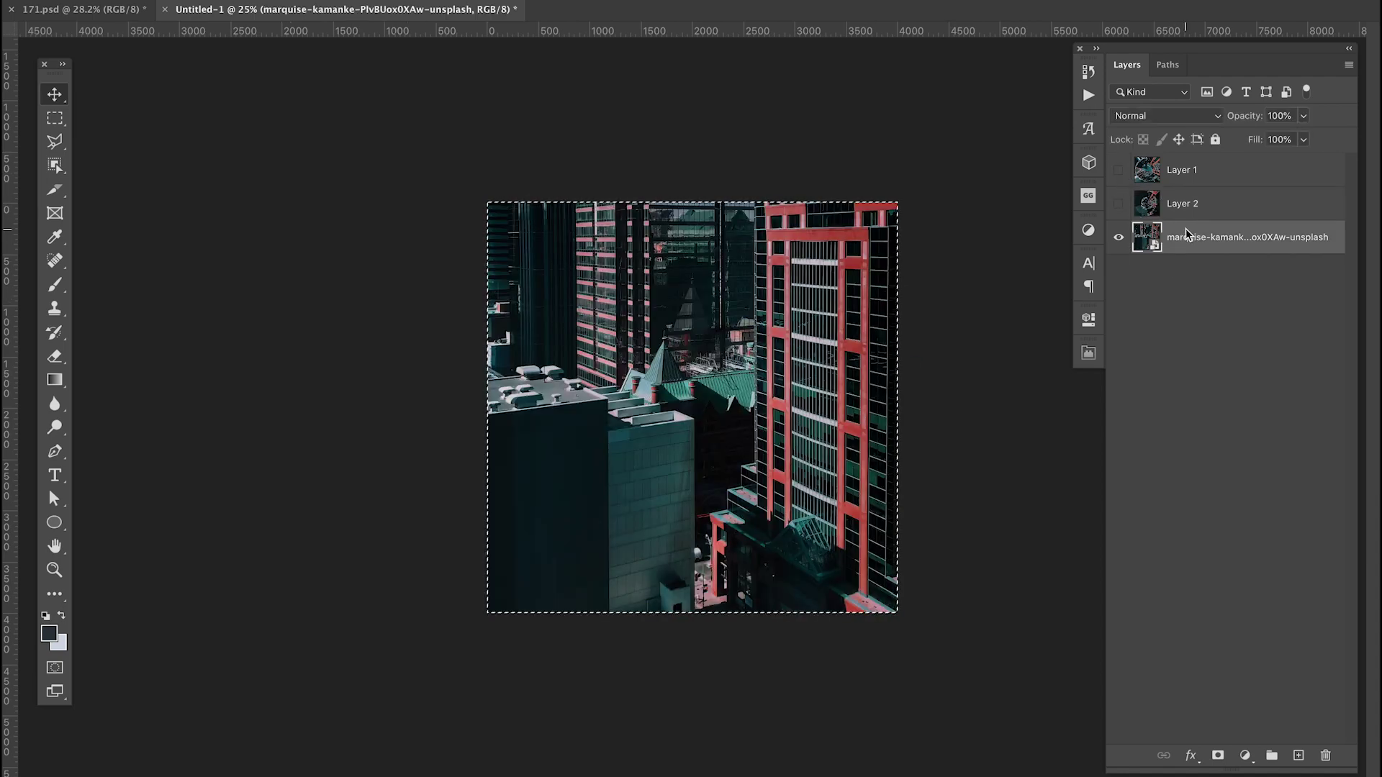
{"action": "left_click_drag", "start_coordinate": [720, 540], "coordinate": [864, 478]}
{"action": "key", "text": "ctrl+j"}
{"action": "key", "text": "ctrl+f"}
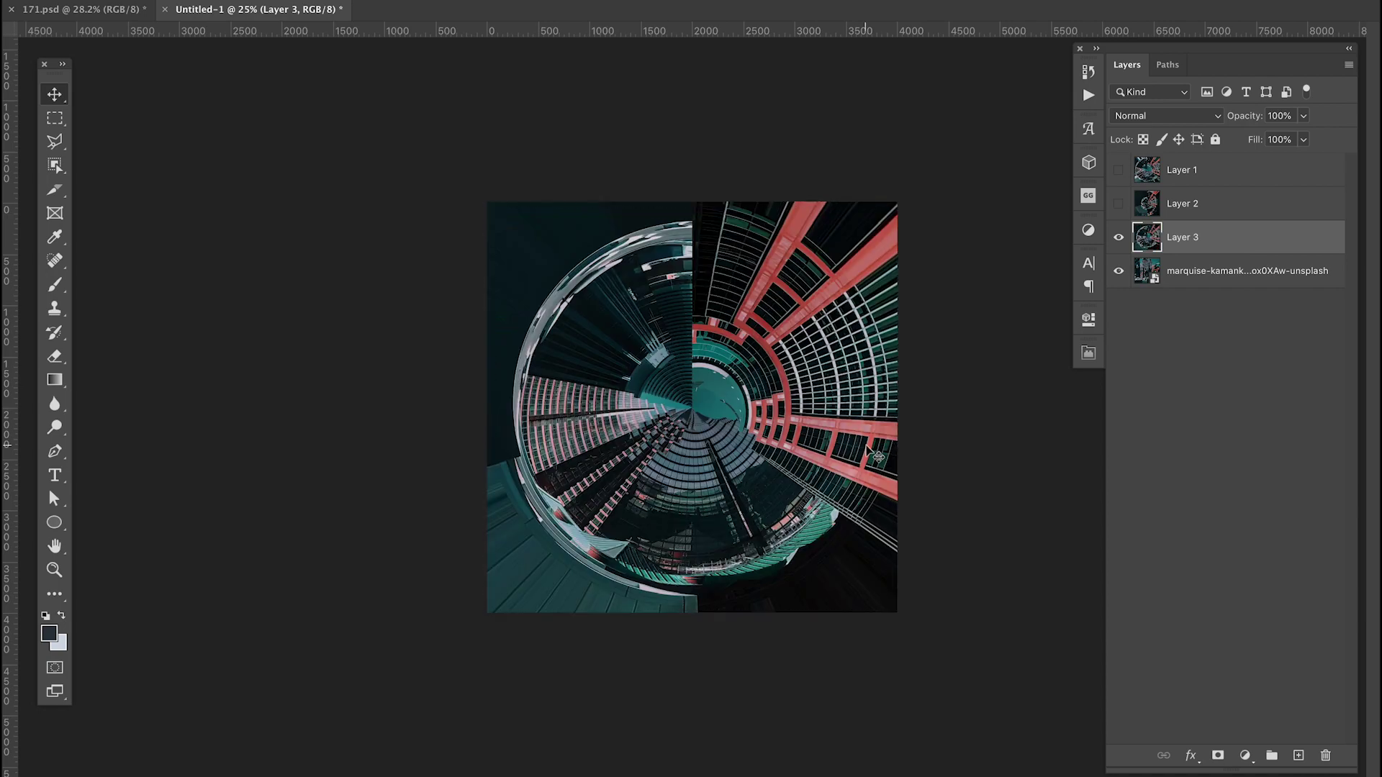
Rotate the photo sideways, make a fourth spiral tunnel, and copy it for the poster.
{"action": "left_click", "coordinate": [1119, 236]}
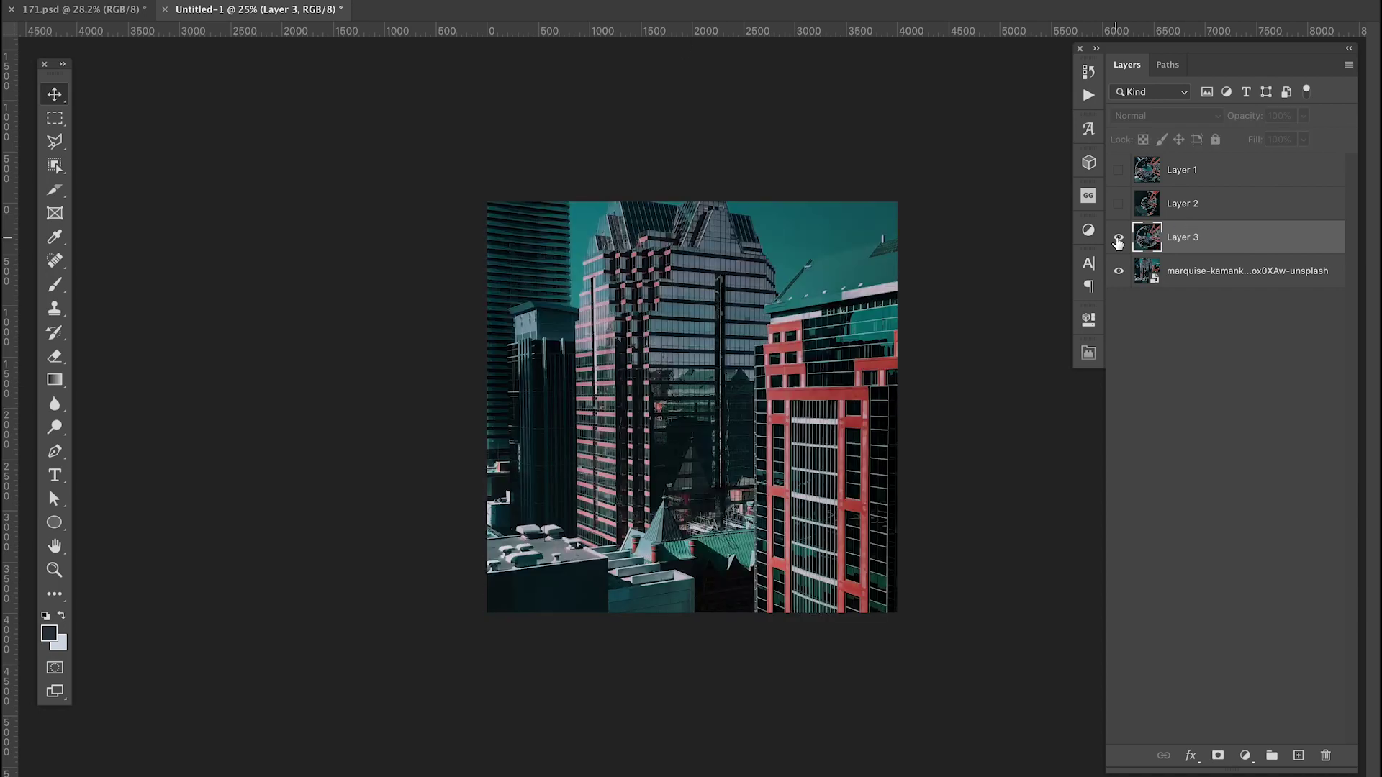
{"action": "left_click", "coordinate": [1118, 237]}
{"action": "left_click", "coordinate": [1223, 271]}
{"action": "key", "text": "ctrl+t"}
{"action": "left_click_drag", "start_coordinate": [935, 426], "coordinate": [935, 496]}
{"action": "key", "text": "Return"}
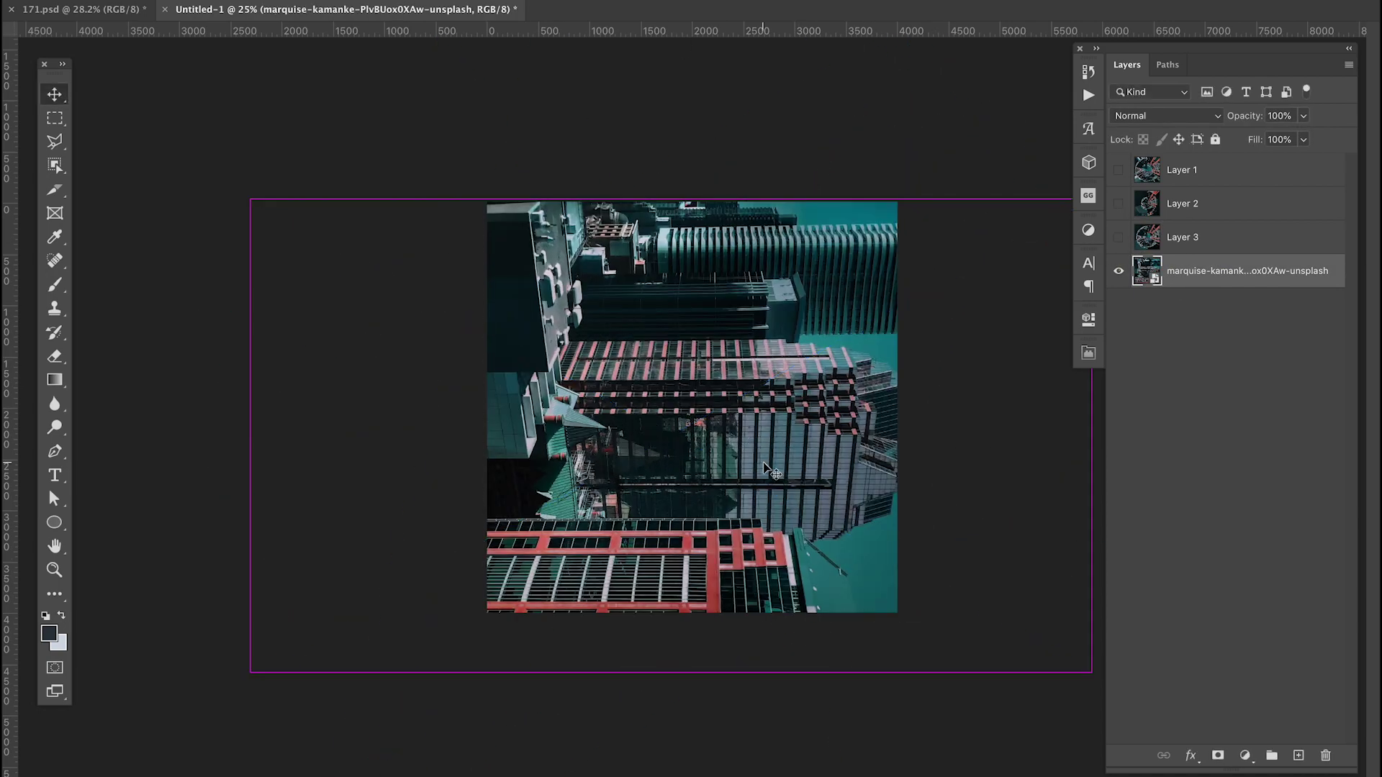
{"action": "key", "text": "ctrl+j"}
{"action": "key", "text": "ctrl+f"}
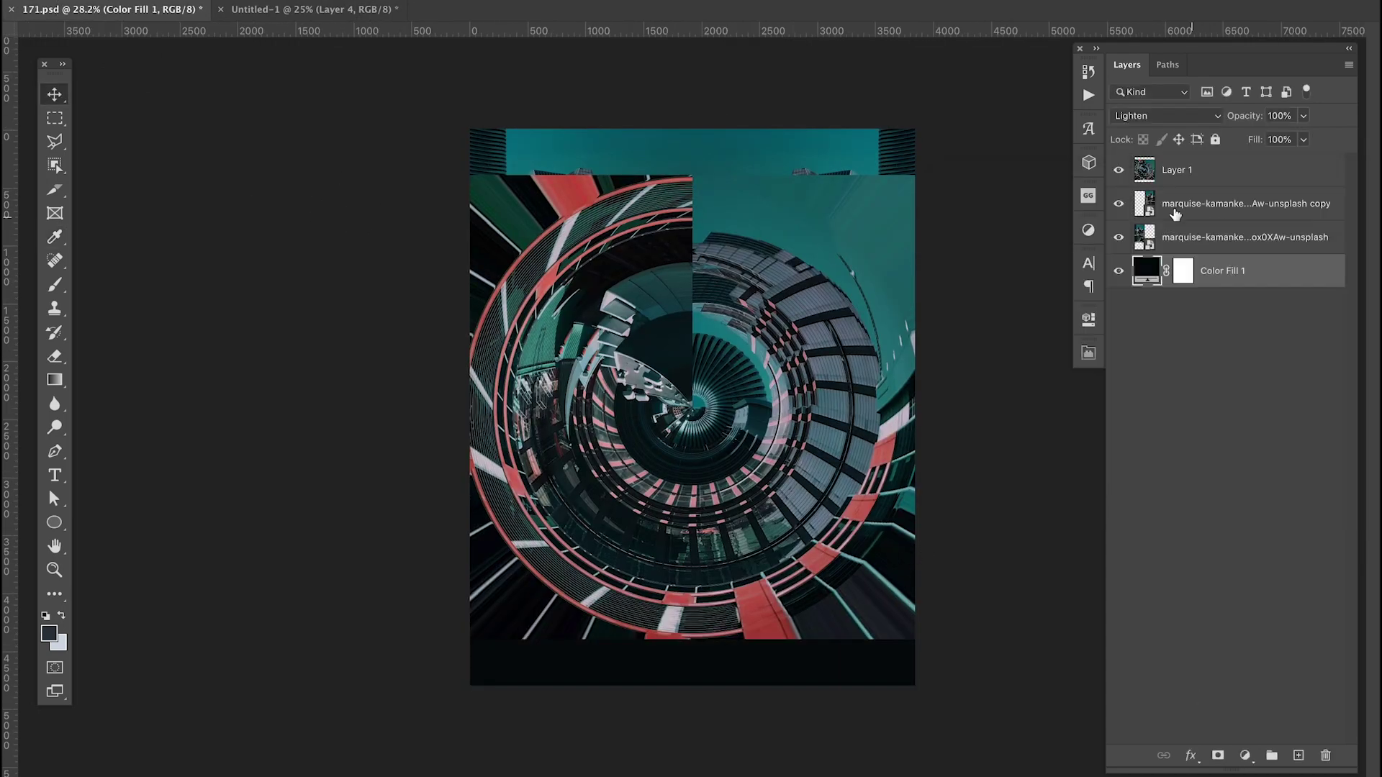
Hide the mirrored photo layers and scale the first tunnel up to fill the poster.
{"action": "left_click", "coordinate": [1119, 203]}
{"action": "left_click", "coordinate": [1118, 237]}
{"action": "left_click", "coordinate": [1180, 170]}
{"action": "key", "text": "ctrl+t"}
{"action": "left_click_drag", "start_coordinate": [936, 177], "coordinate": [996, 102]}
{"action": "key", "text": "Return"}
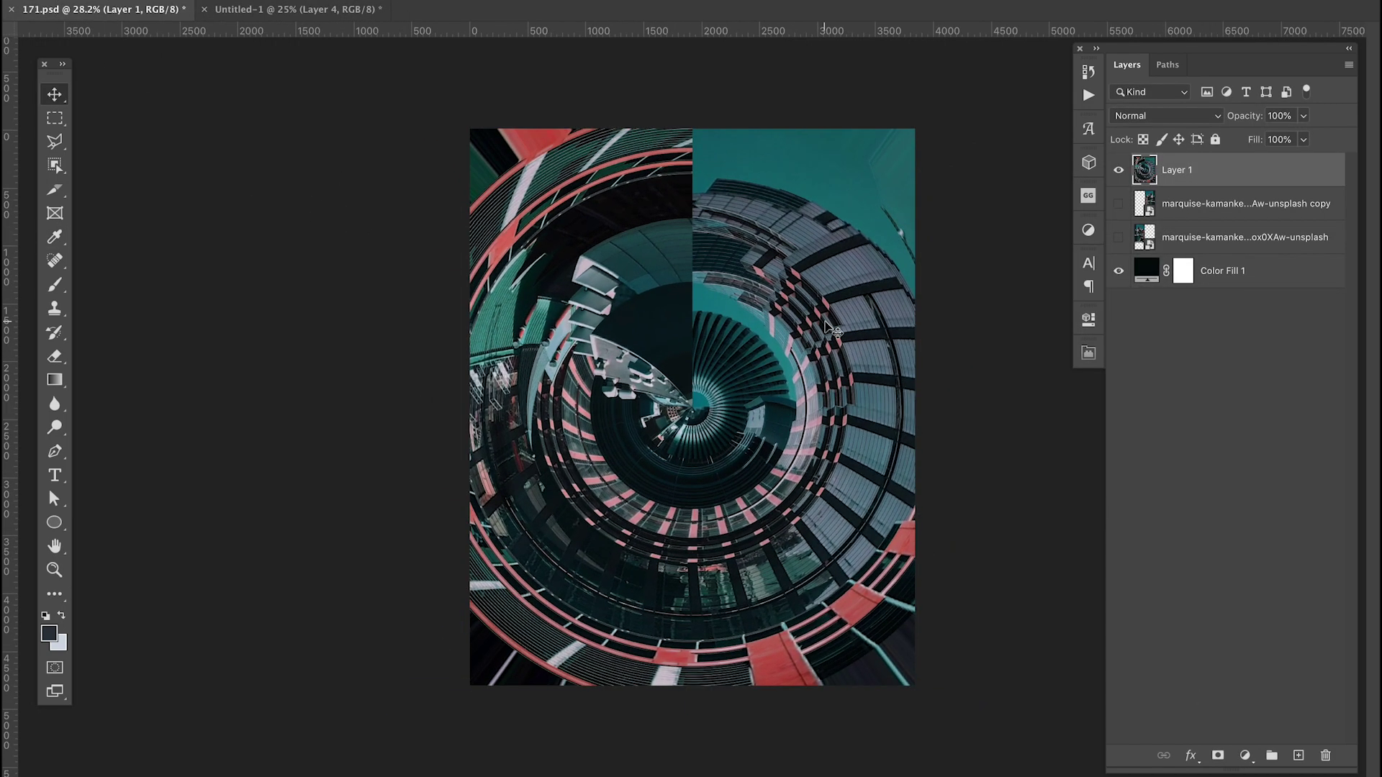
Drag a second tunnel from Untitled-1 into the poster and duplicate it.
{"action": "left_click", "coordinate": [326, 15]}
{"action": "left_click_drag", "start_coordinate": [617, 169], "coordinate": [108, 9]}
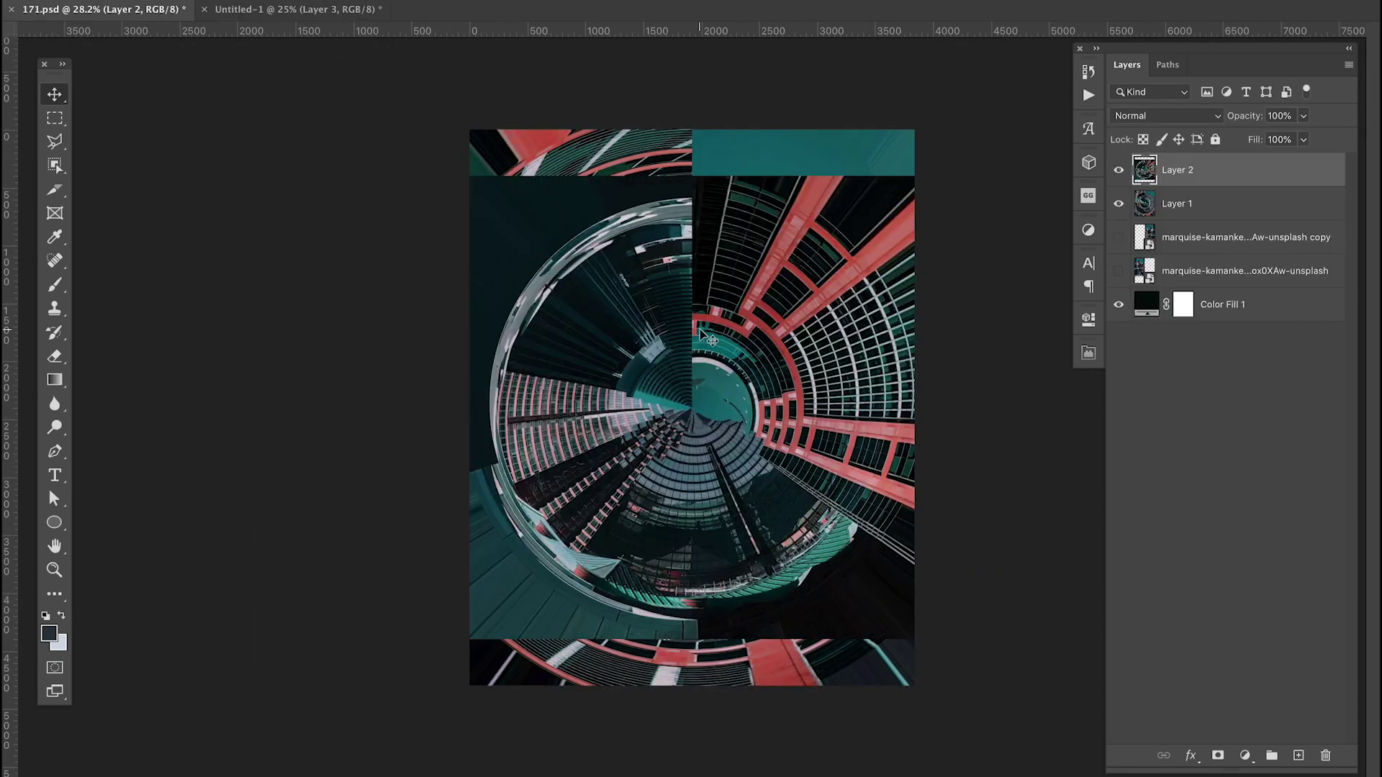
{"action": "key", "text": "ctrl+j"}
Turn the tunnel copy into a 3D Depth Map mesh, orbit to inspect it, then hide it.
{"action": "left_click", "coordinate": [381, 3]}
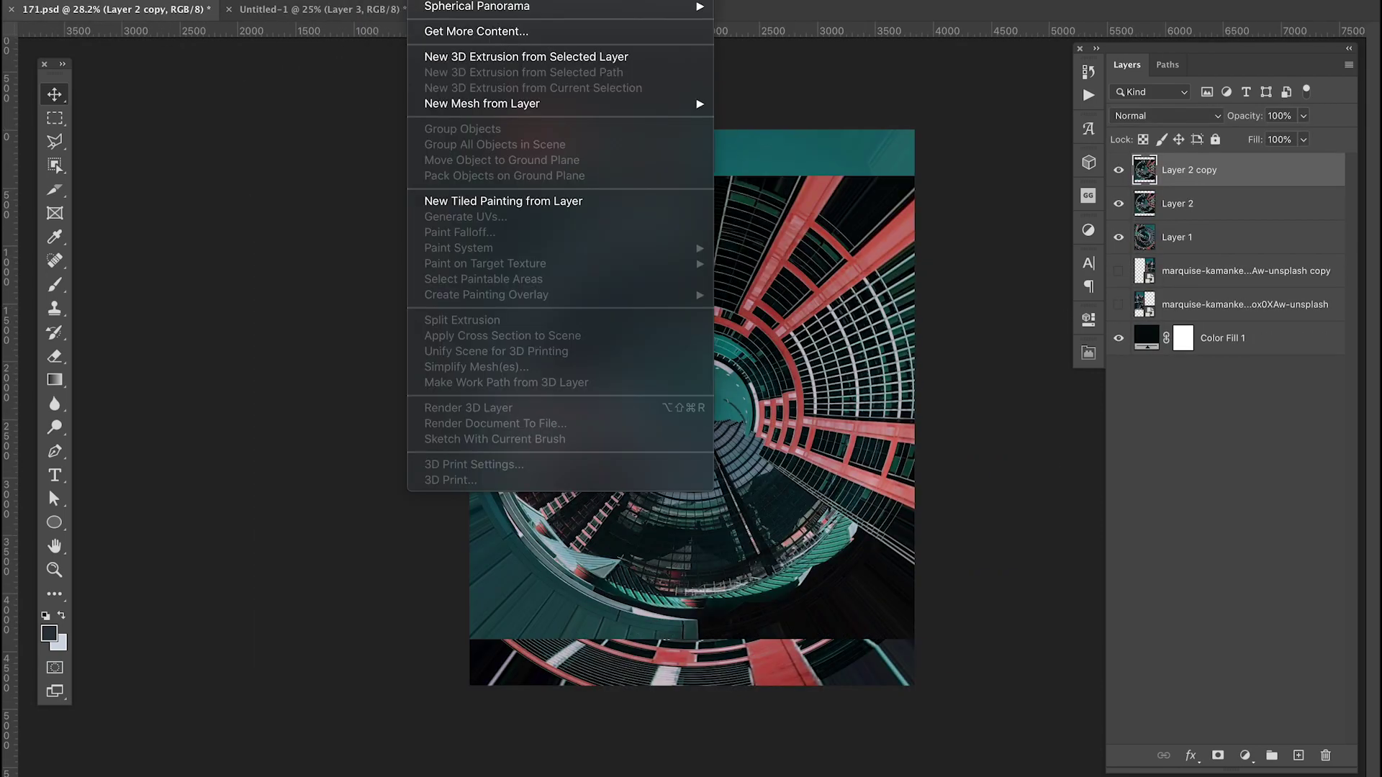
{"action": "mouse_move", "coordinate": [481, 104]}
{"action": "left_click", "coordinate": [644, 362]}
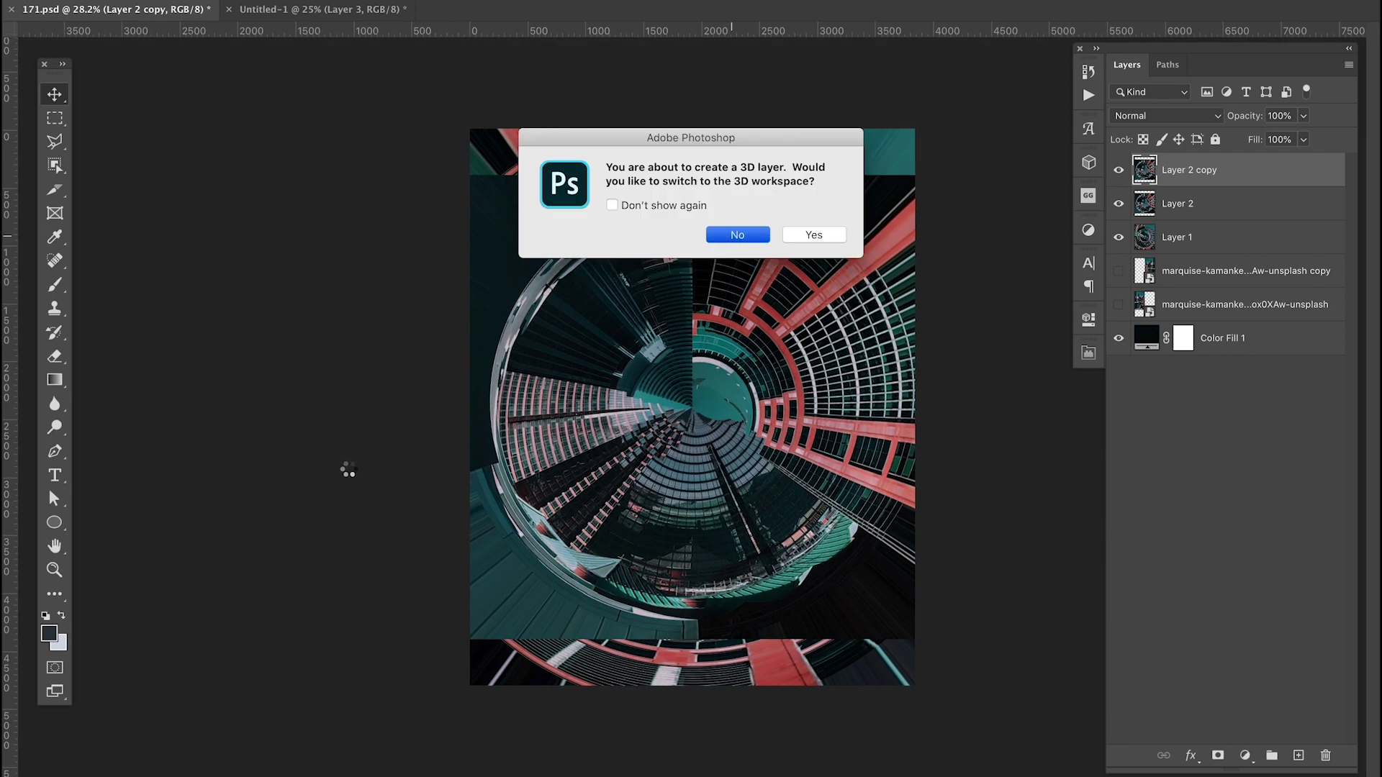
{"action": "key", "text": "Return"}
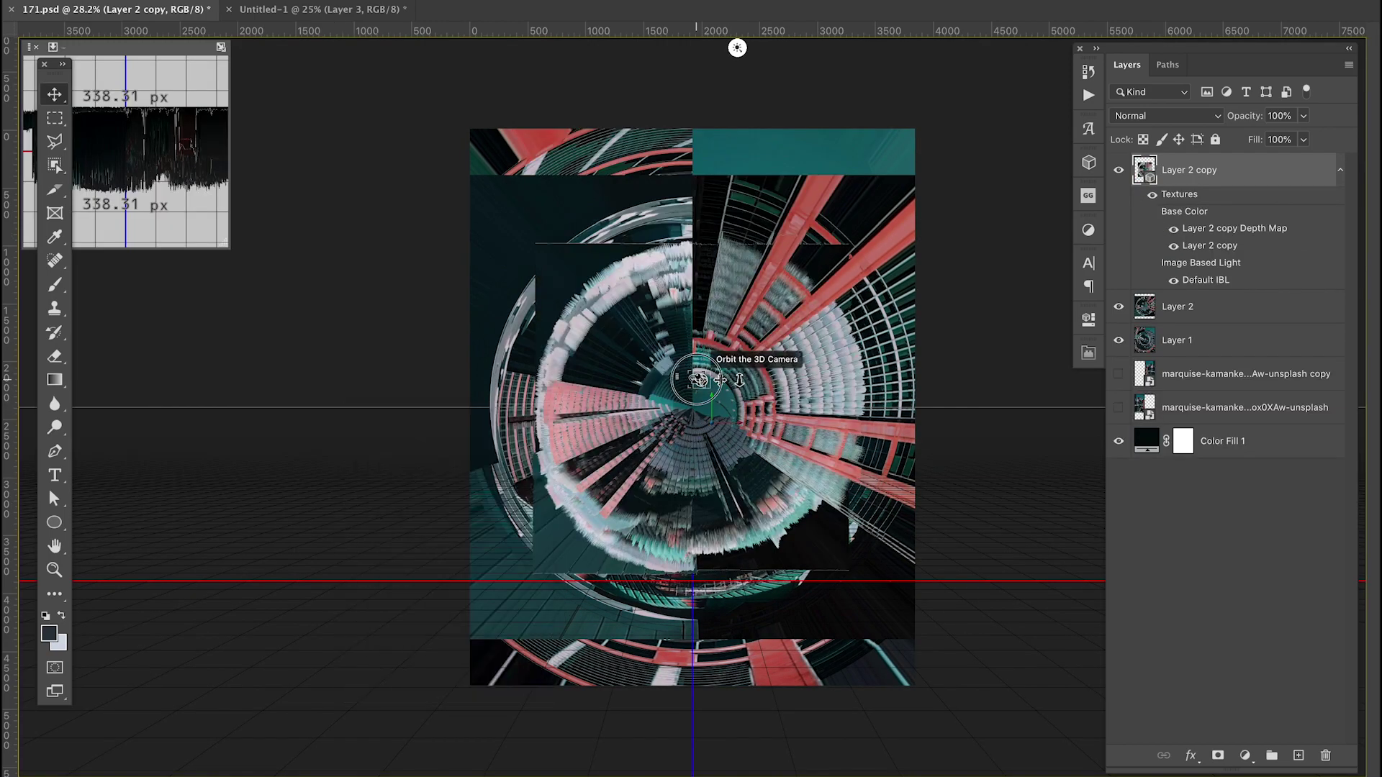
{"action": "mouse_move", "coordinate": [699, 379]}
{"action": "left_mouse_down"}
{"action": "mouse_move", "coordinate": [739, 380]}
{"action": "mouse_move", "coordinate": [784, 484]}
{"action": "left_mouse_up"}
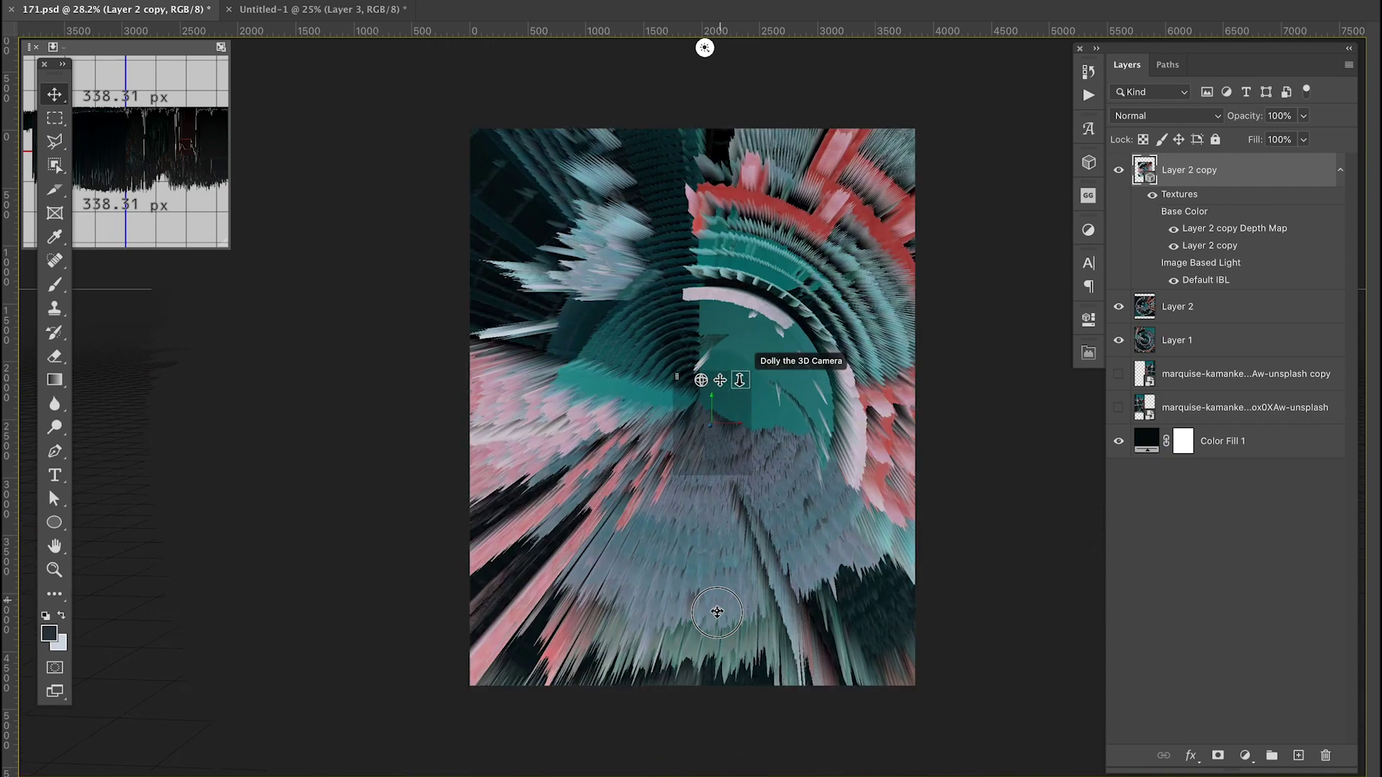
{"action": "left_click", "coordinate": [756, 531]}
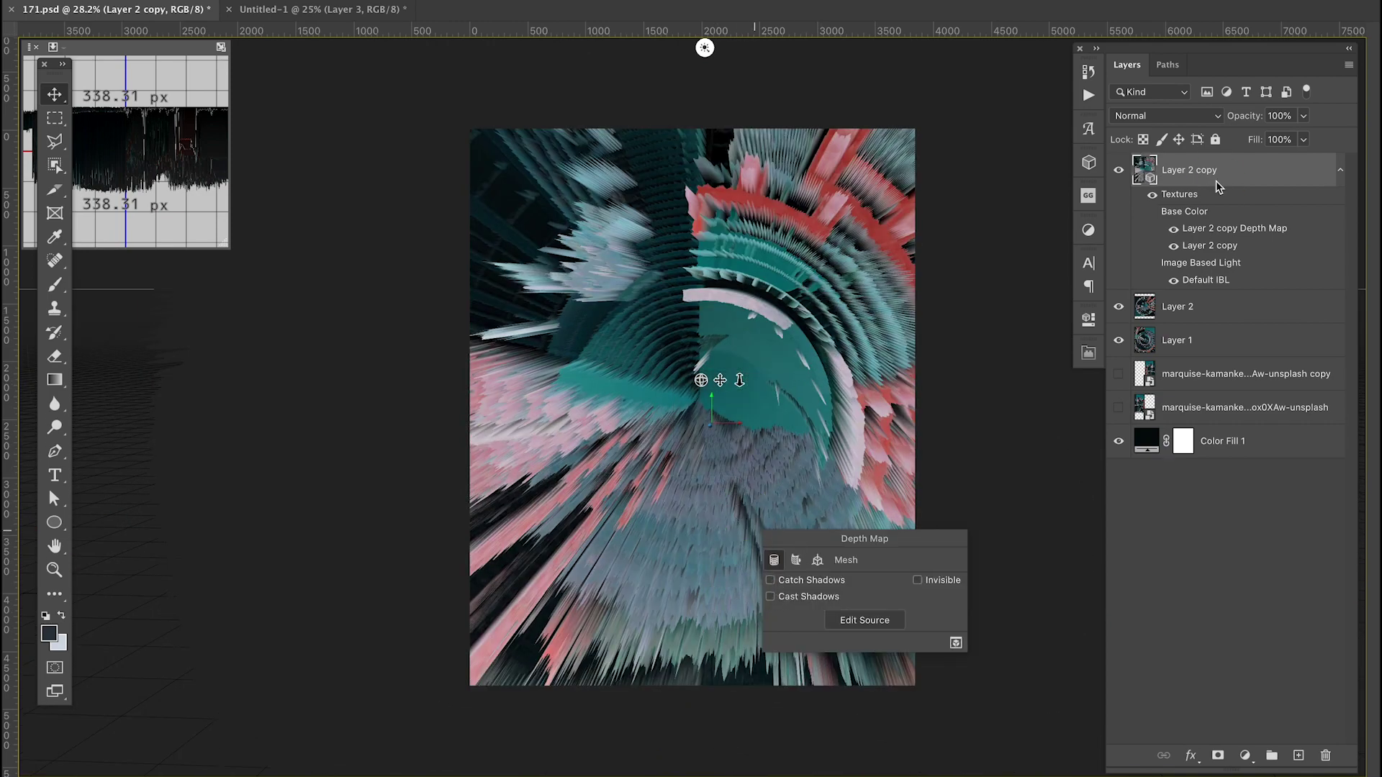
{"action": "double_click", "coordinate": [1160, 244]}
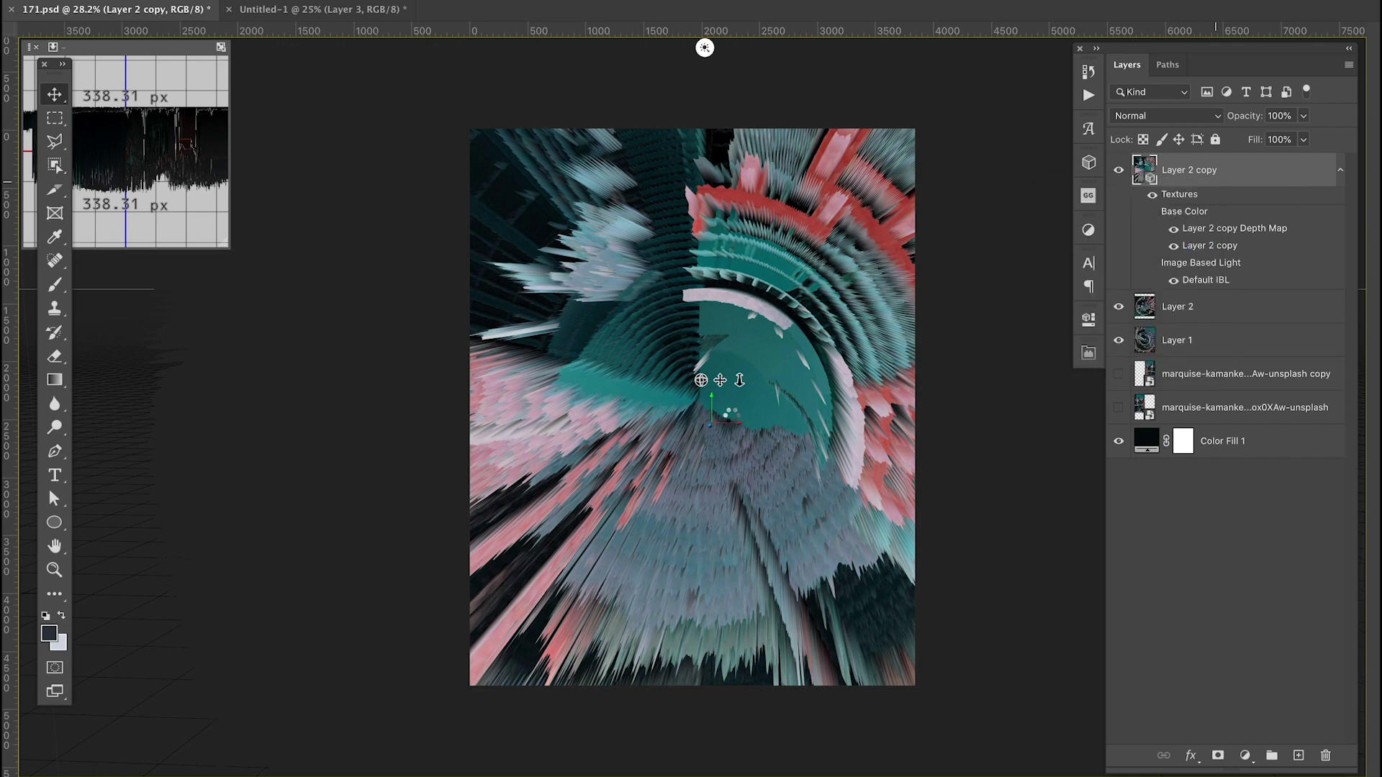
{"action": "left_click", "coordinate": [1119, 170]}
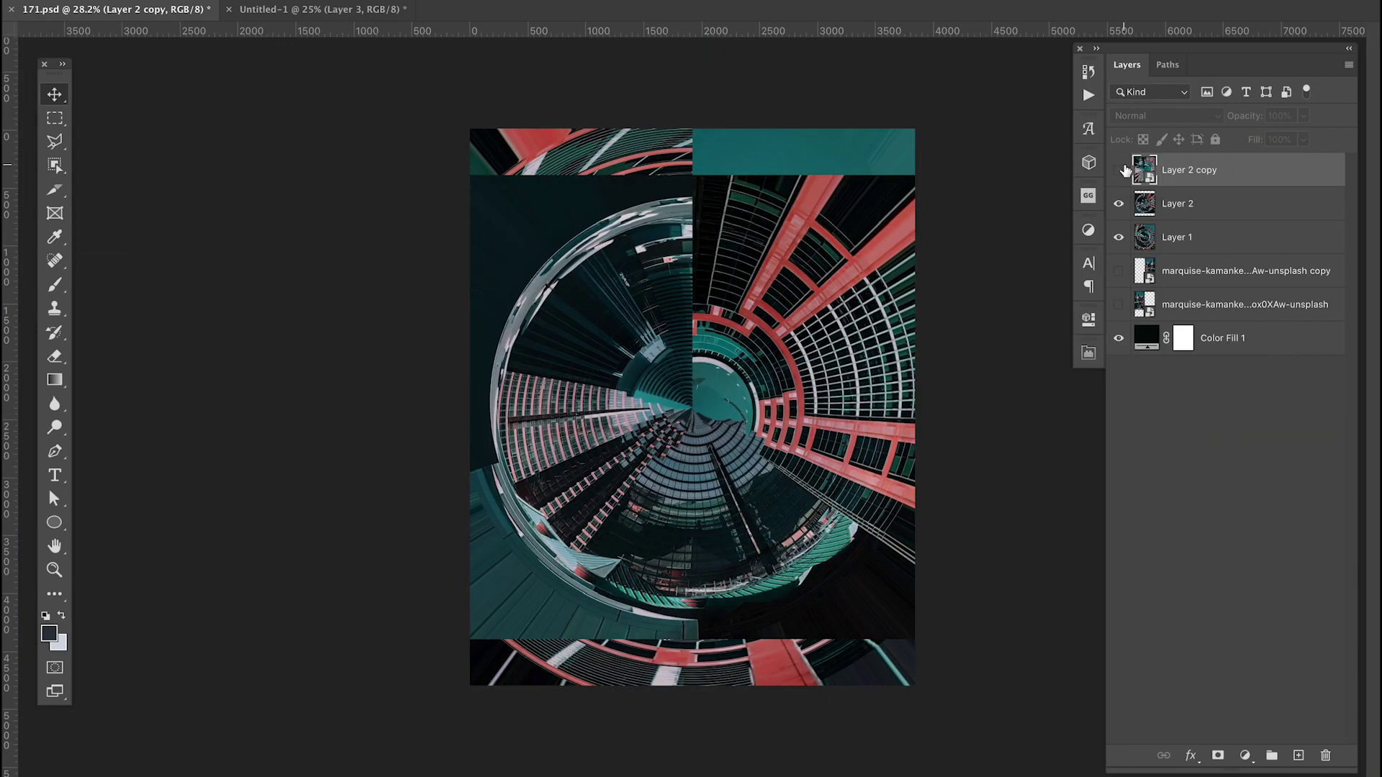
Move the building photo to the top of the stack, rotate it into the lower half, then hide it.
{"action": "left_click_drag", "start_coordinate": [1118, 204], "coordinate": [1121, 244]}
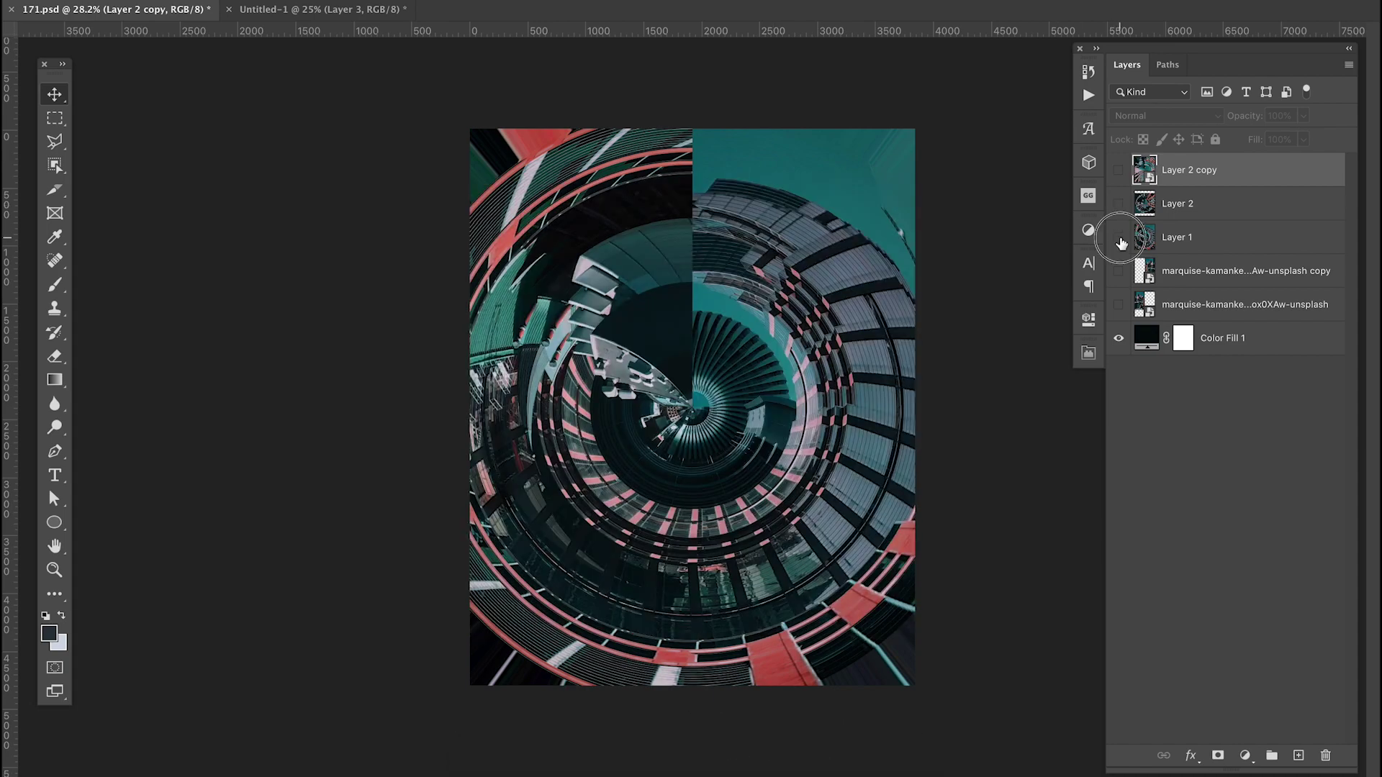
{"action": "left_click", "coordinate": [1119, 205]}
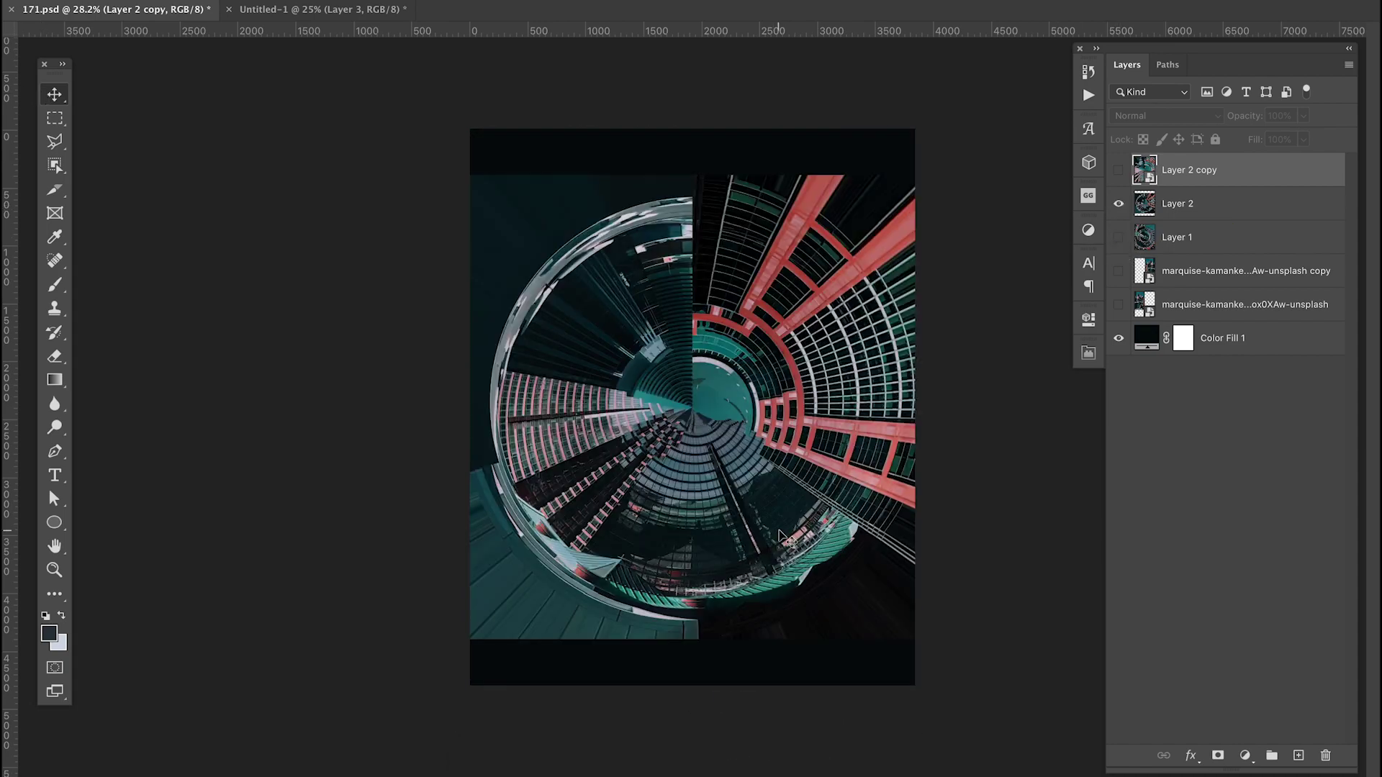
{"action": "left_click", "coordinate": [1119, 305]}
{"action": "left_click_drag", "start_coordinate": [1223, 305], "coordinate": [1224, 162]}
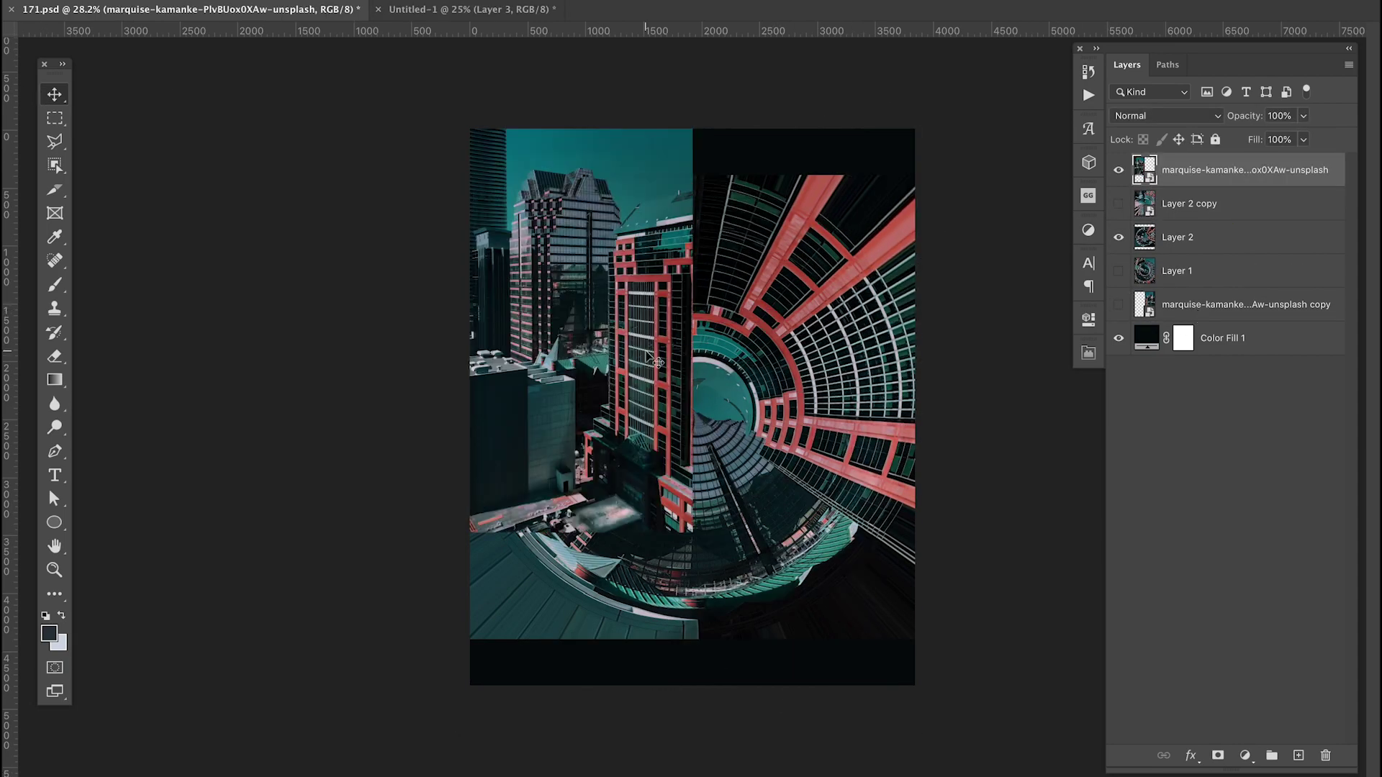
{"action": "left_click_drag", "start_coordinate": [656, 362], "coordinate": [770, 538]}
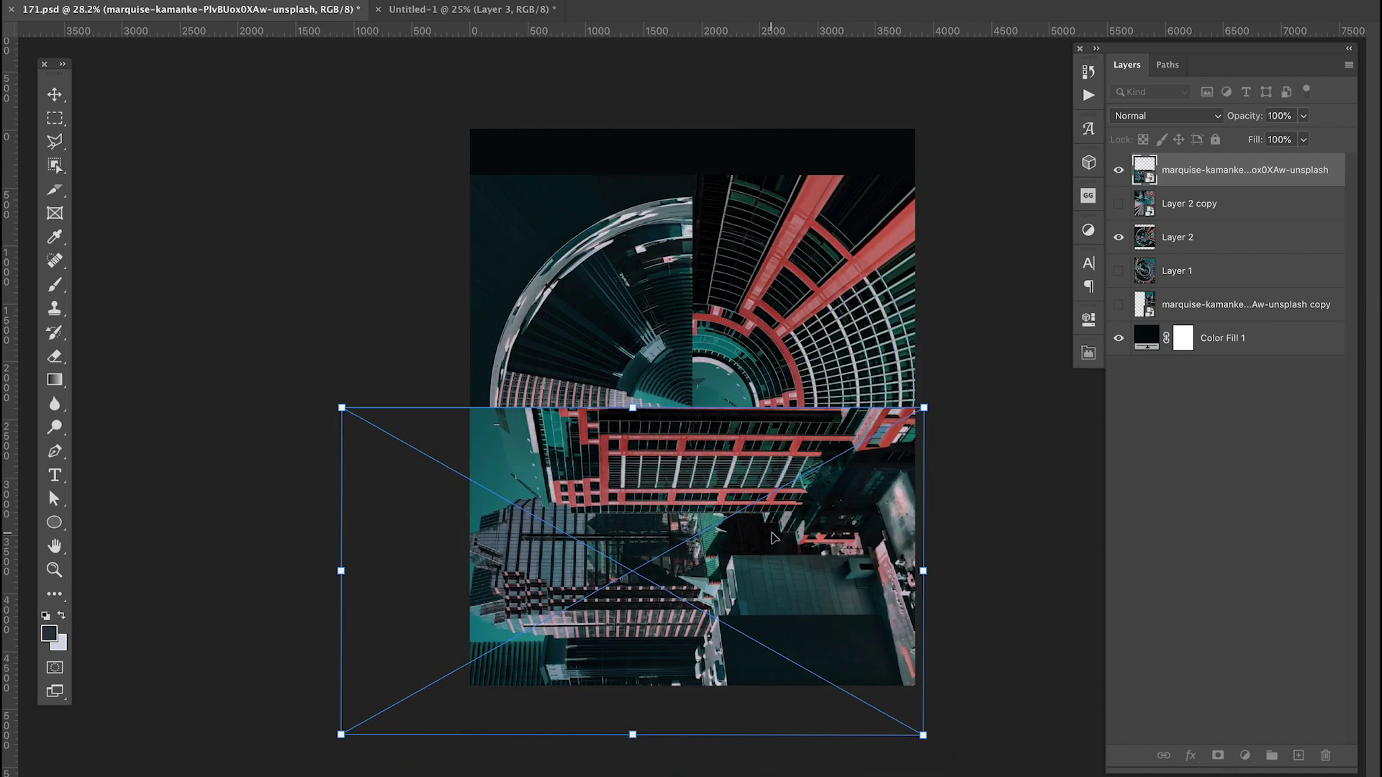
{"action": "key", "text": "Return"}
{"action": "left_click", "coordinate": [1118, 169]}
Enlarge Layer 2 to fill the poster canvas.
{"action": "left_click", "coordinate": [1223, 237]}
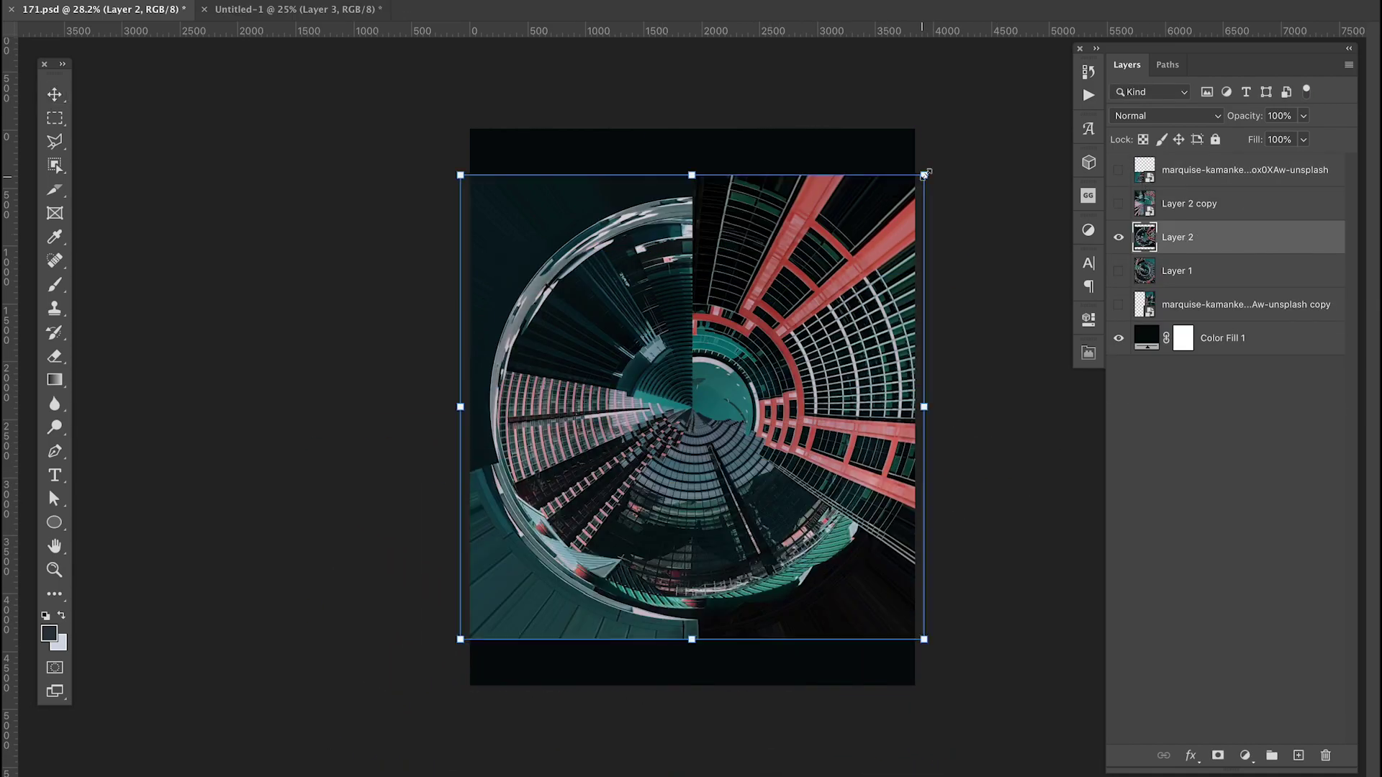
{"action": "left_click_drag", "start_coordinate": [924, 174], "coordinate": [978, 123]}
{"action": "key", "text": "Return"}
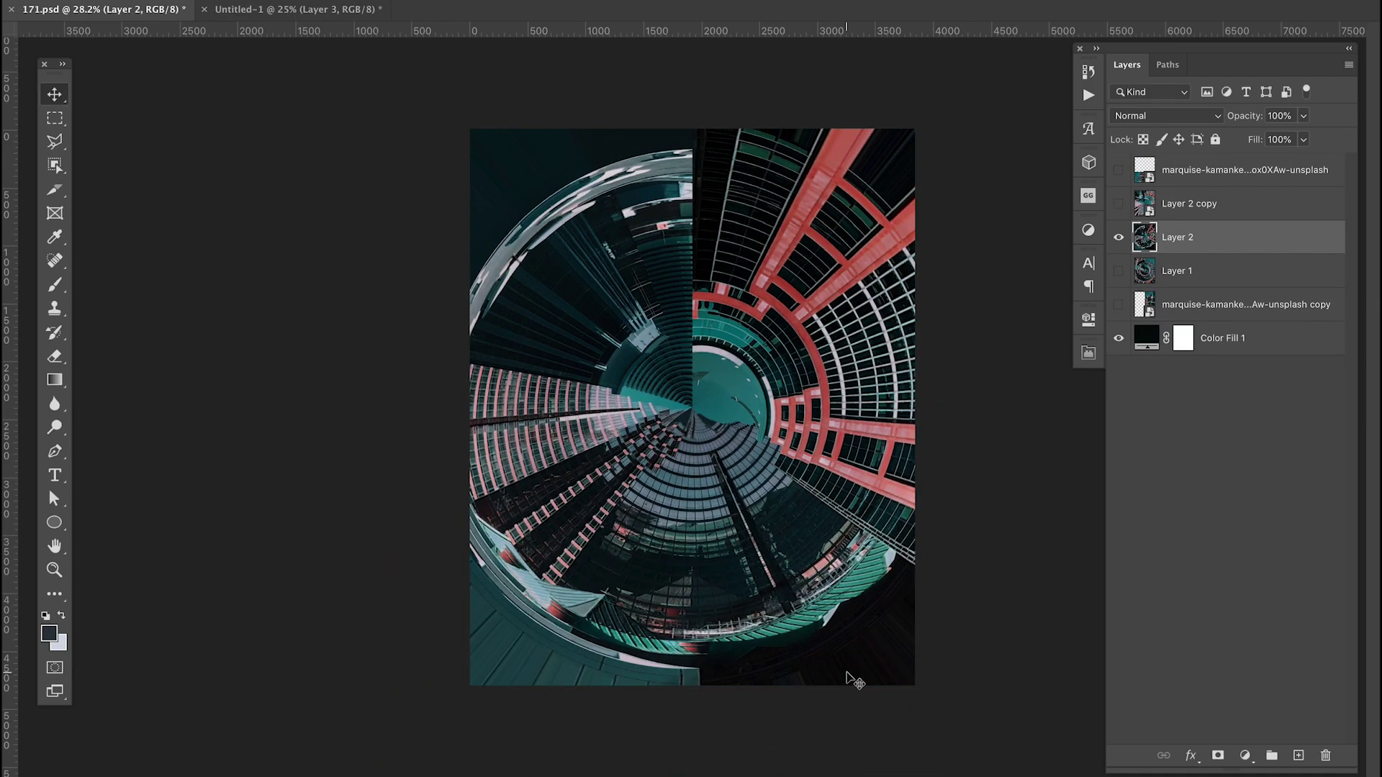
Give a duplicate of Layer 2 Camera Raw Texture −100, Clarity +20 and Dehaze +13.
{"action": "key", "text": "ctrl+j"}
{"action": "left_click", "coordinate": [463, 80]}
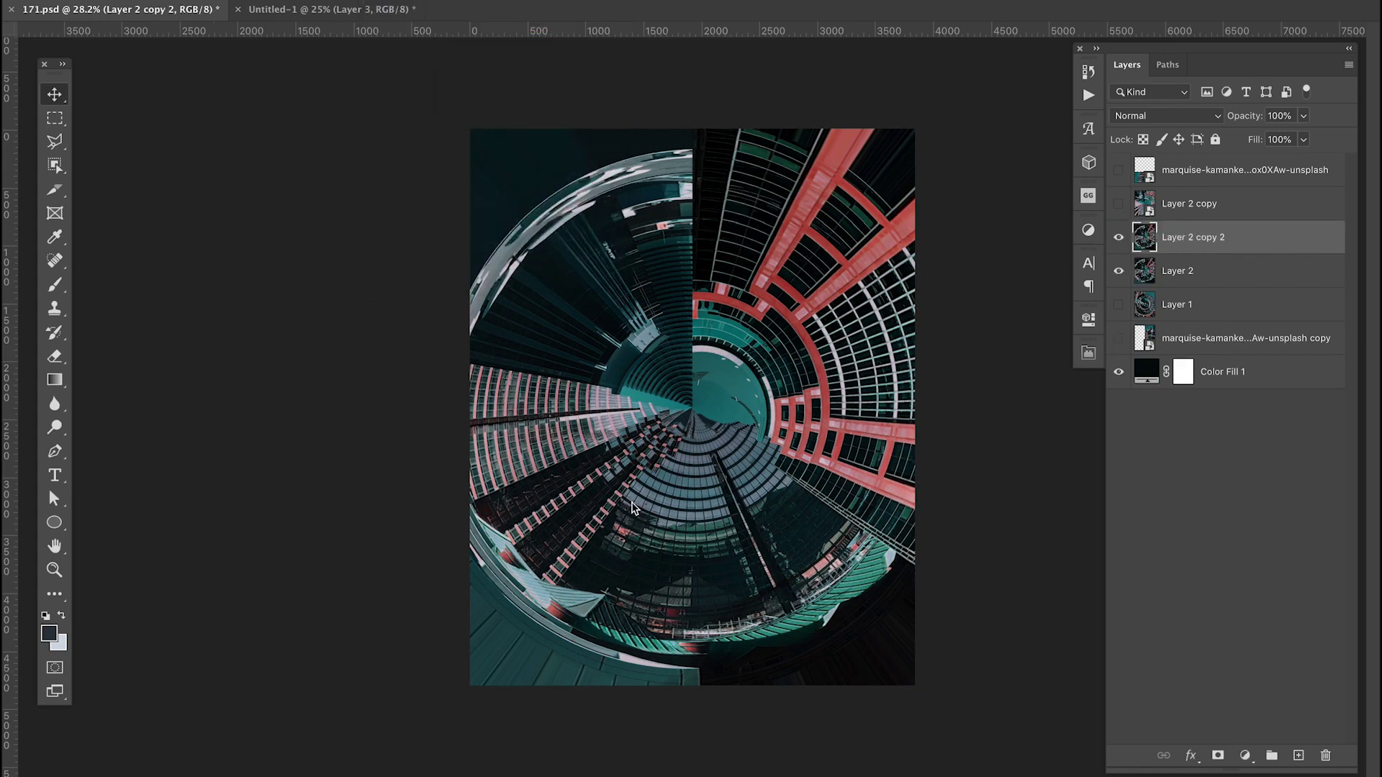
{"action": "key", "text": "Return"}
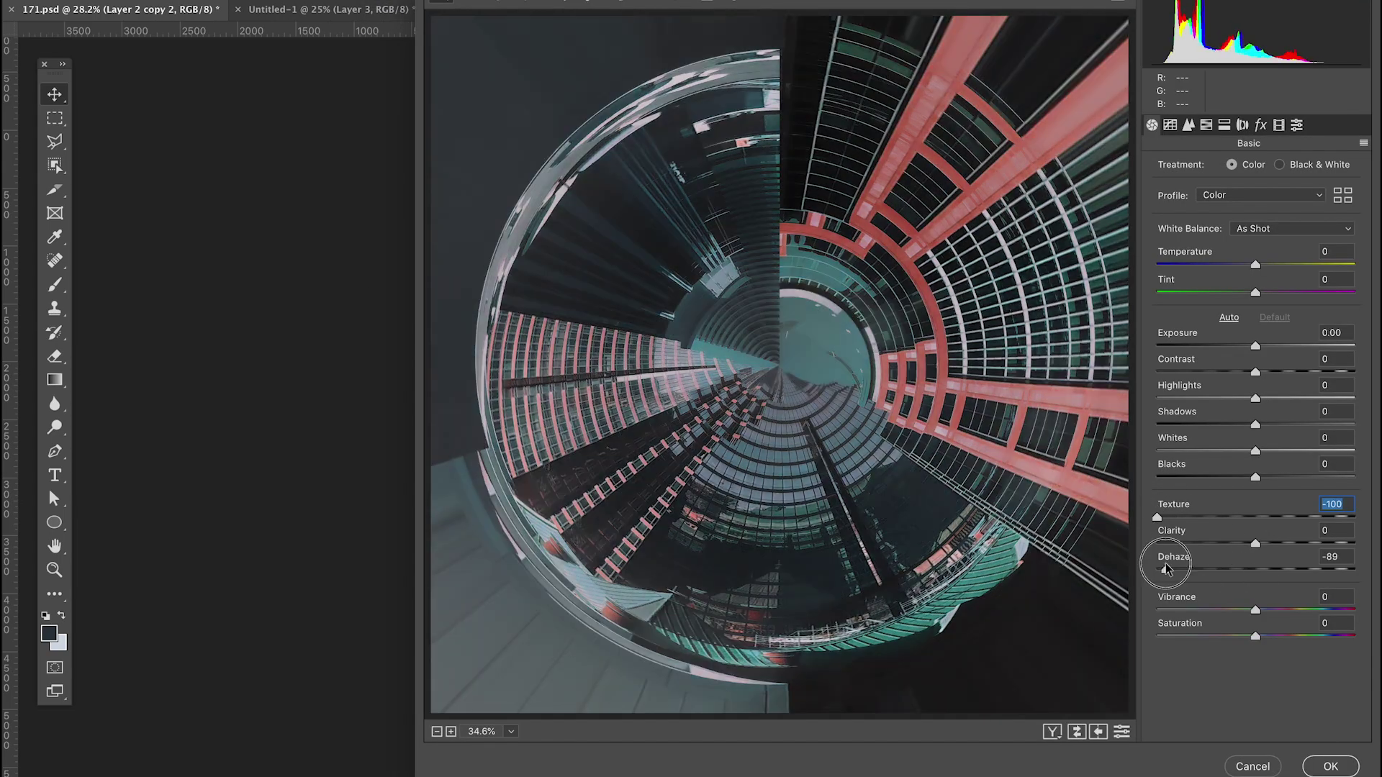
{"action": "left_click_drag", "start_coordinate": [1255, 569], "coordinate": [1285, 545]}
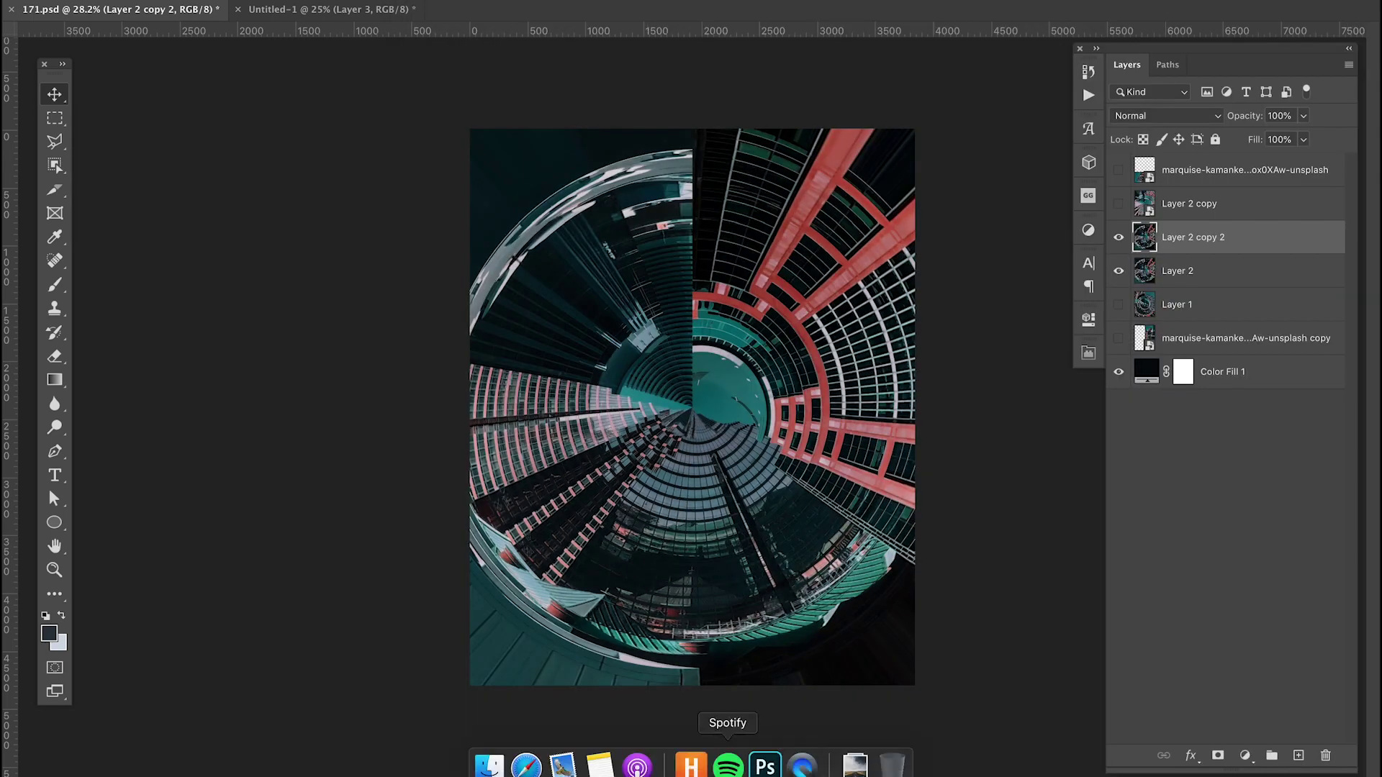
{"action": "key", "text": "ctrl+Tab"}
Hide the swirl layers, squash a building-photo copy into a middle band, and duplicate it rotated 180°.
{"action": "left_click", "coordinate": [1118, 270]}
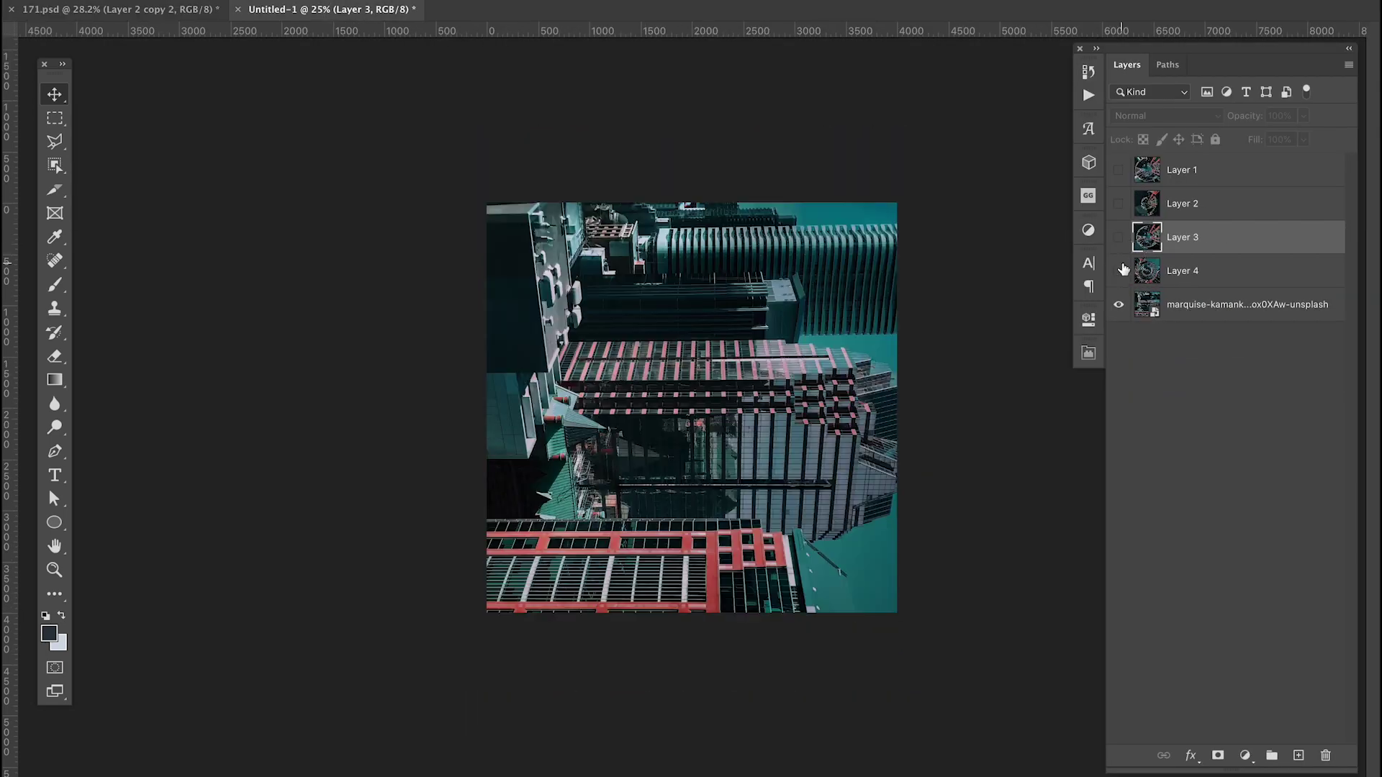
{"action": "left_click", "coordinate": [1122, 271]}
{"action": "left_click", "coordinate": [1238, 305]}
{"action": "key", "text": "ctrl+j"}
{"action": "key", "text": "ctrl+t"}
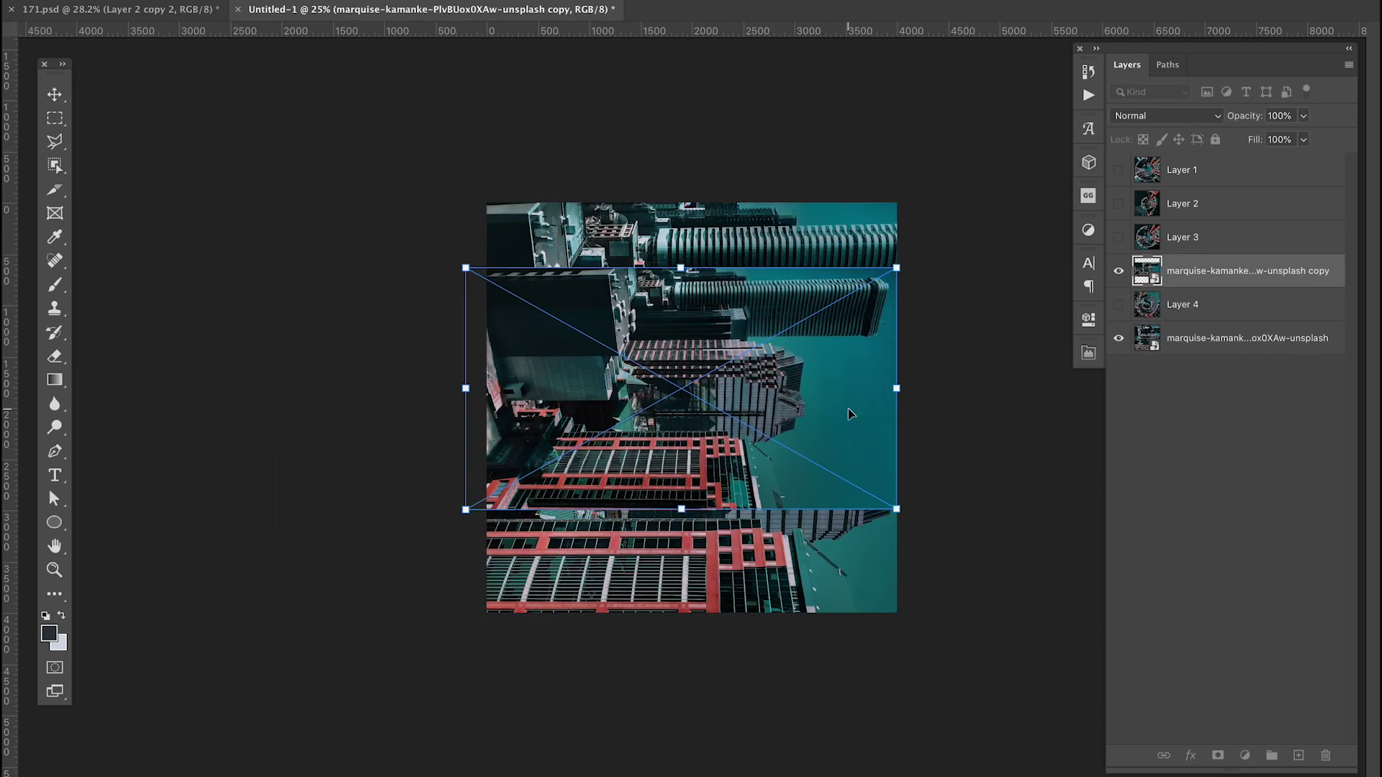
{"action": "key", "text": "Return"}
{"action": "key", "text": "ctrl+j"}
{"action": "left_click", "coordinate": [468, 510]}
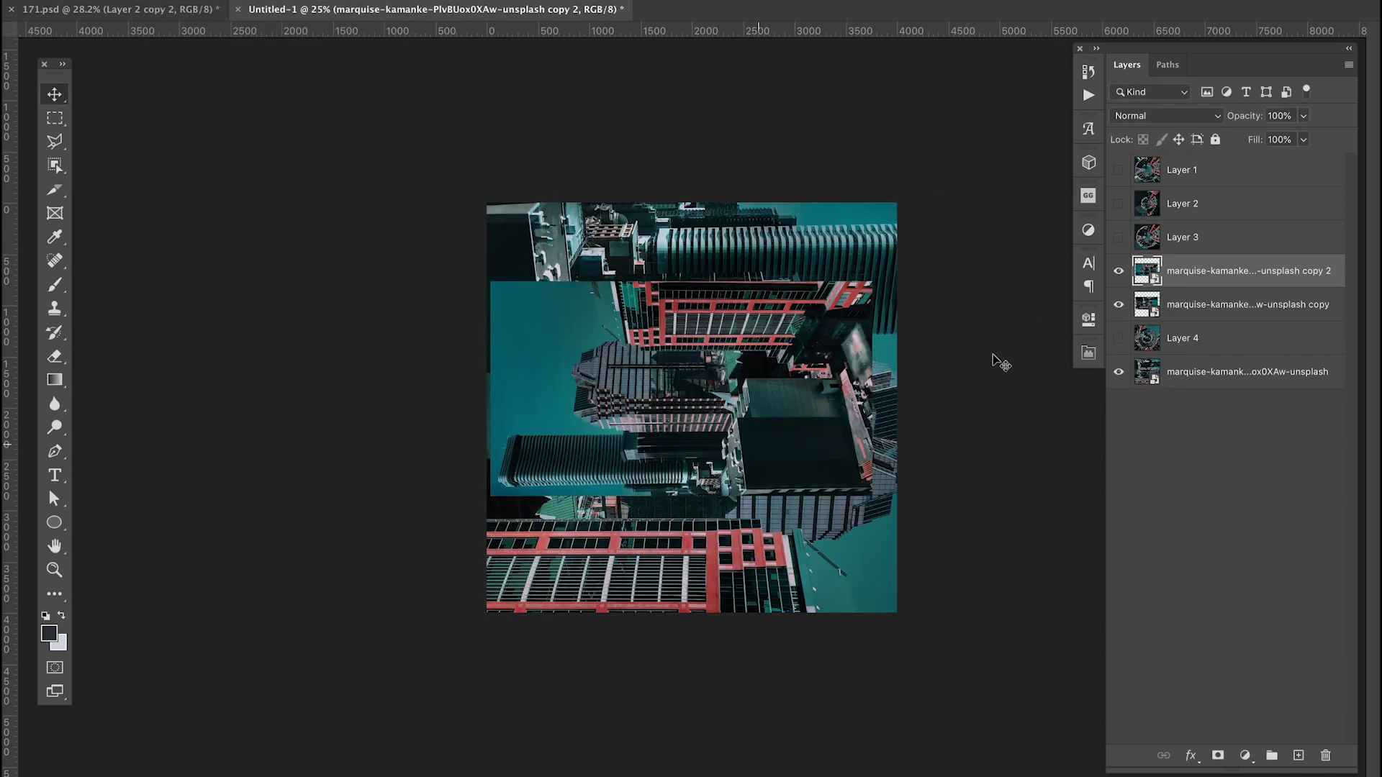
Flip the band copy horizontally and mask half of it with a soft brush for symmetry.
{"action": "left_click", "coordinate": [468, 573]}
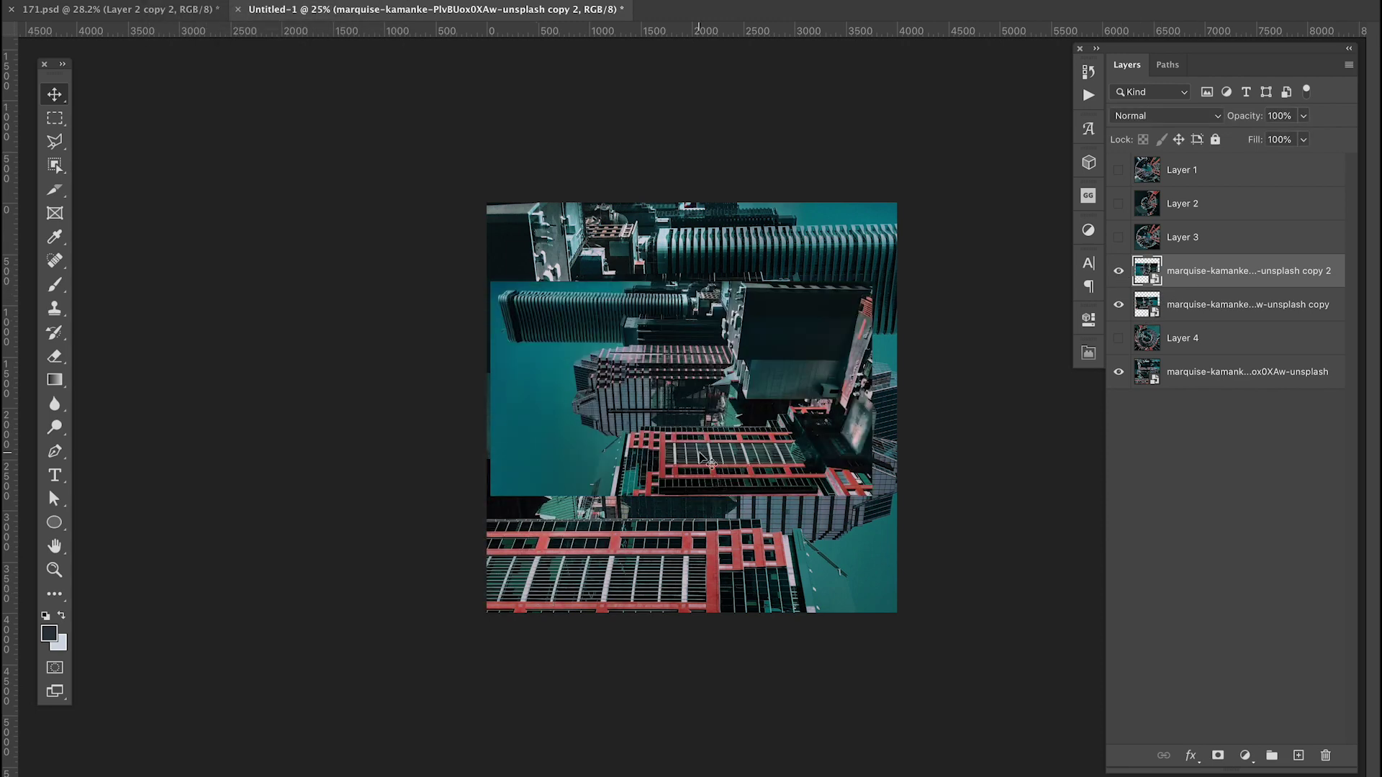
{"action": "left_click", "coordinate": [1206, 303]}
{"action": "left_click", "coordinate": [1206, 271]}
{"action": "left_click", "coordinate": [1218, 755]}
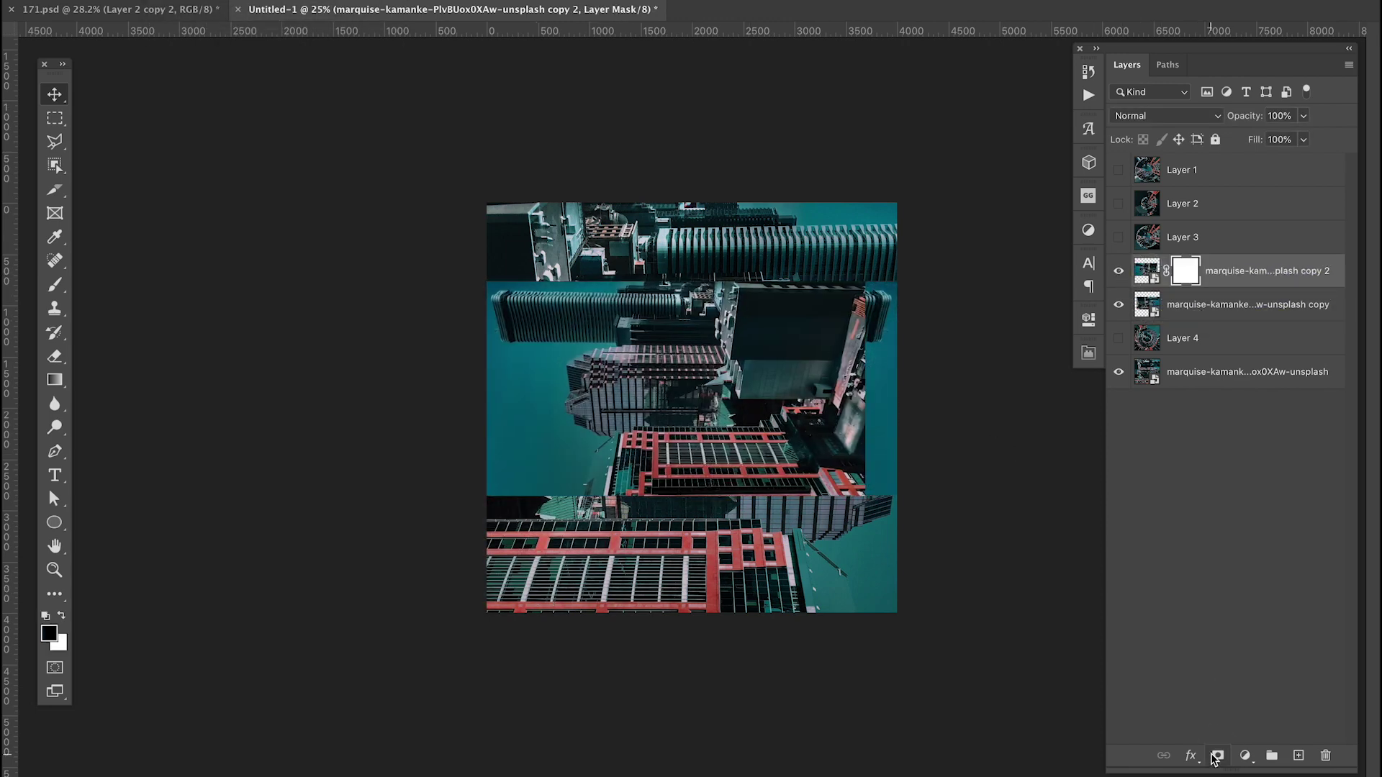
{"action": "key", "text": "b"}
{"action": "right_click", "coordinate": [764, 377]}
{"action": "key", "text": "Return"}
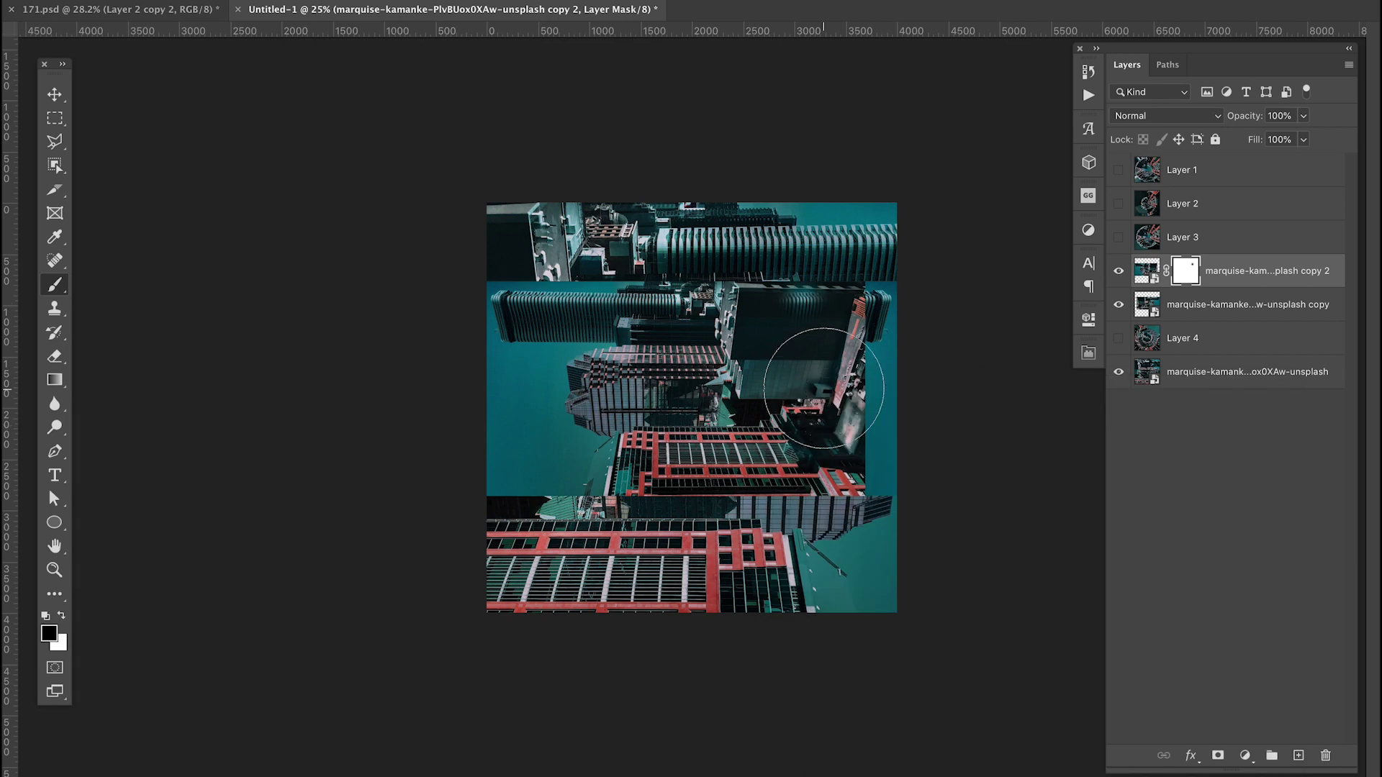
{"action": "left_click_drag", "start_coordinate": [817, 396], "coordinate": [747, 257]}
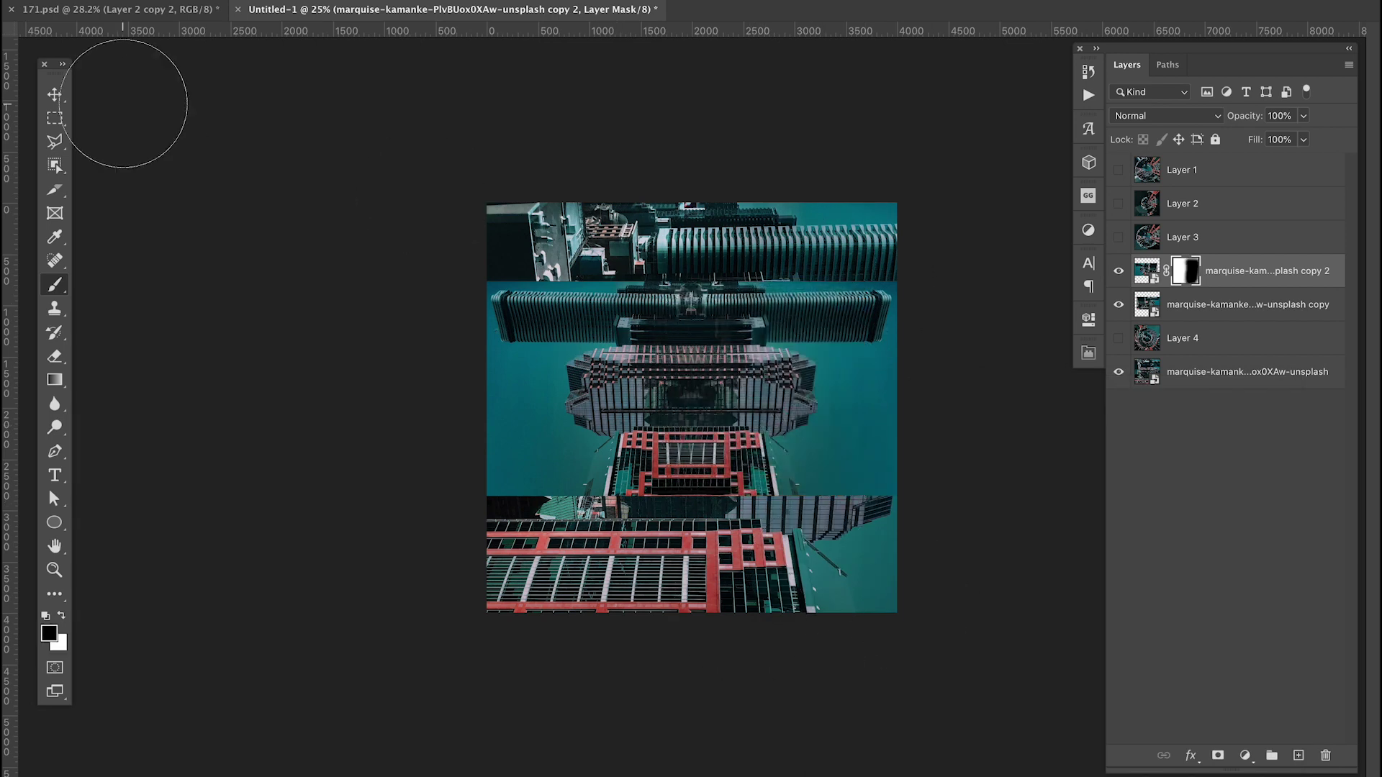
Copy the combined bands onto a new layer over a solid black Color Fill.
{"action": "left_click", "coordinate": [1197, 308], "text": "ctrl"}
{"action": "left_click", "coordinate": [1149, 279], "text": "ctrl"}
{"action": "key", "text": "ctrl+j"}
{"action": "left_click_drag", "start_coordinate": [1118, 305], "coordinate": [1118, 405]}
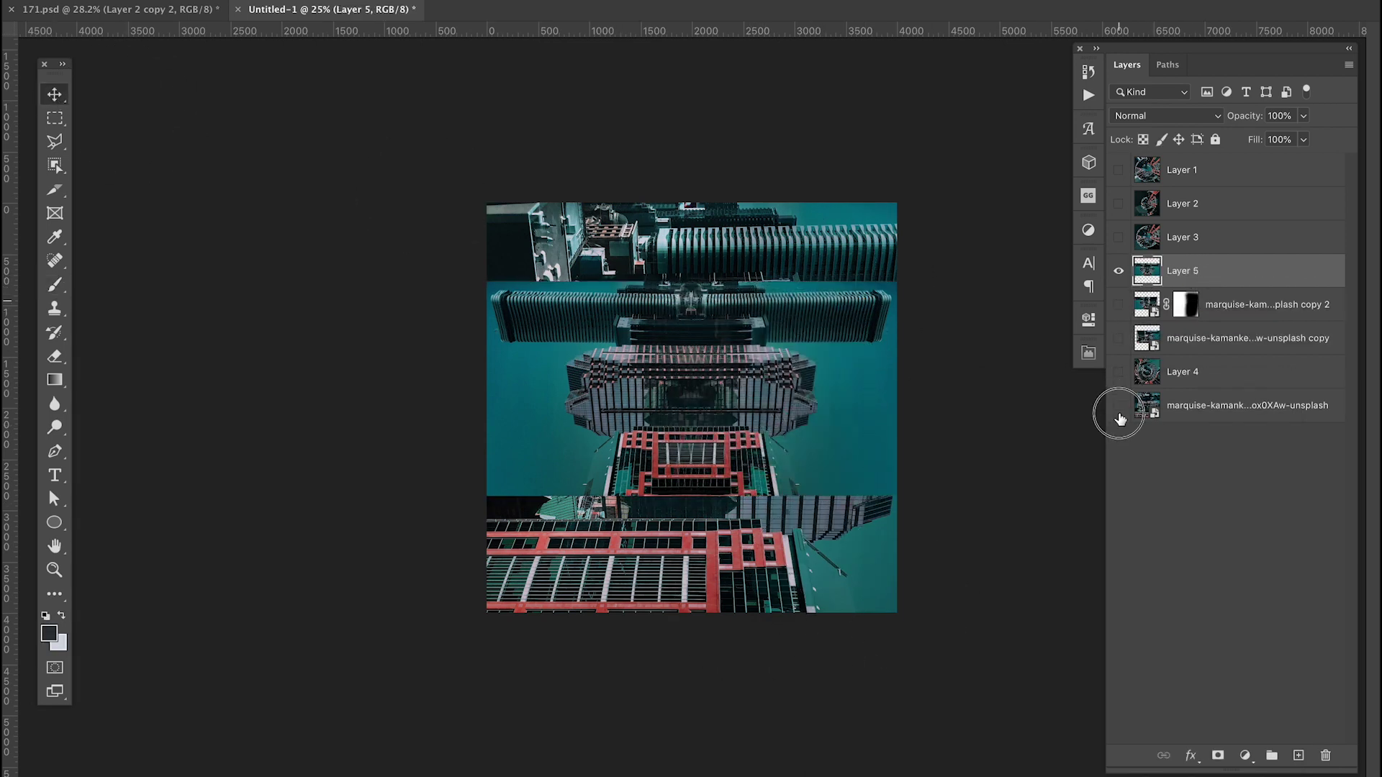
{"action": "left_click", "coordinate": [1244, 755]}
{"action": "left_click", "coordinate": [1170, 472]}
{"action": "left_click", "coordinate": [1320, 207]}
Move the strip to the canvas top, duplicate it as Layer 6, and apply Polar Coordinates.
{"action": "left_click_drag", "start_coordinate": [806, 460], "coordinate": [806, 382]}
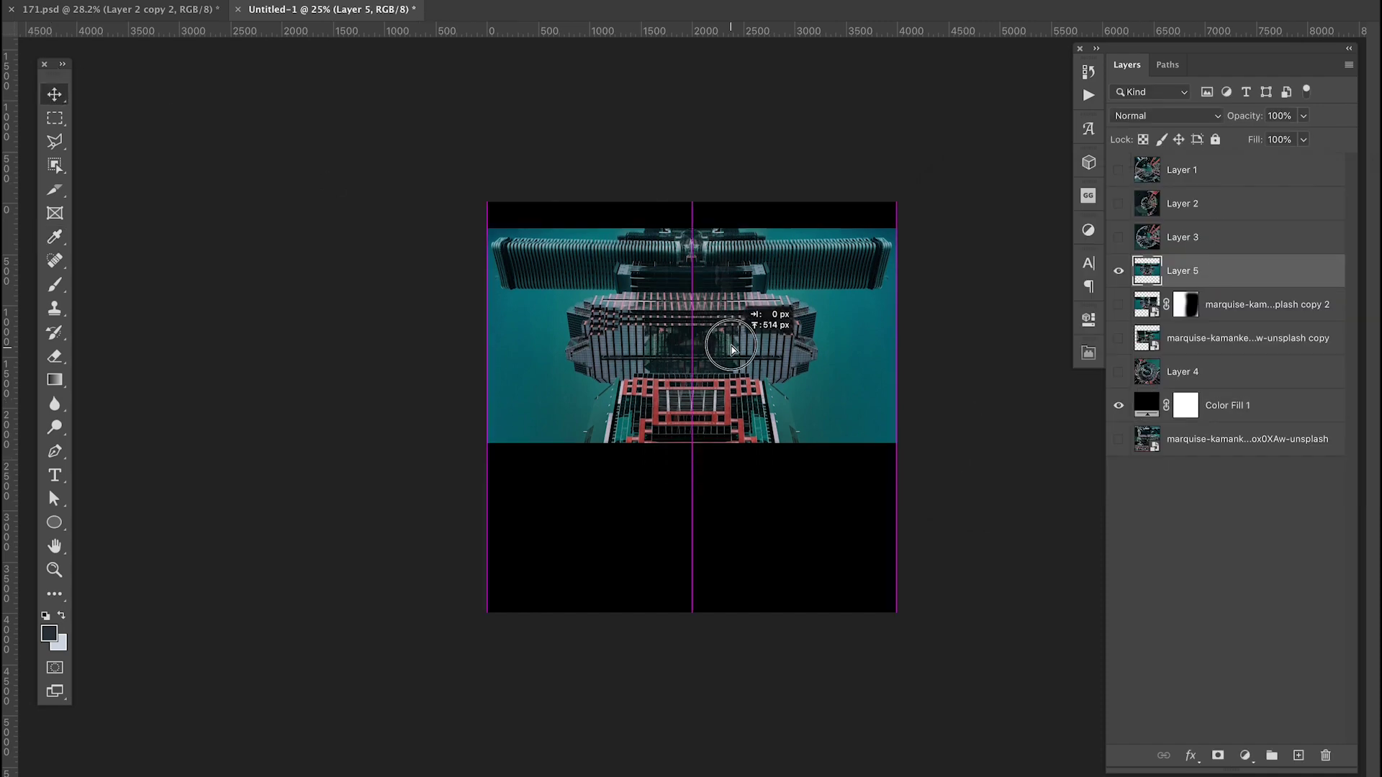
{"action": "key", "text": "ctrl+a"}
{"action": "key", "text": "ctrl+j"}
{"action": "left_click", "coordinate": [1118, 305]}
{"action": "key", "text": "ctrl+a"}
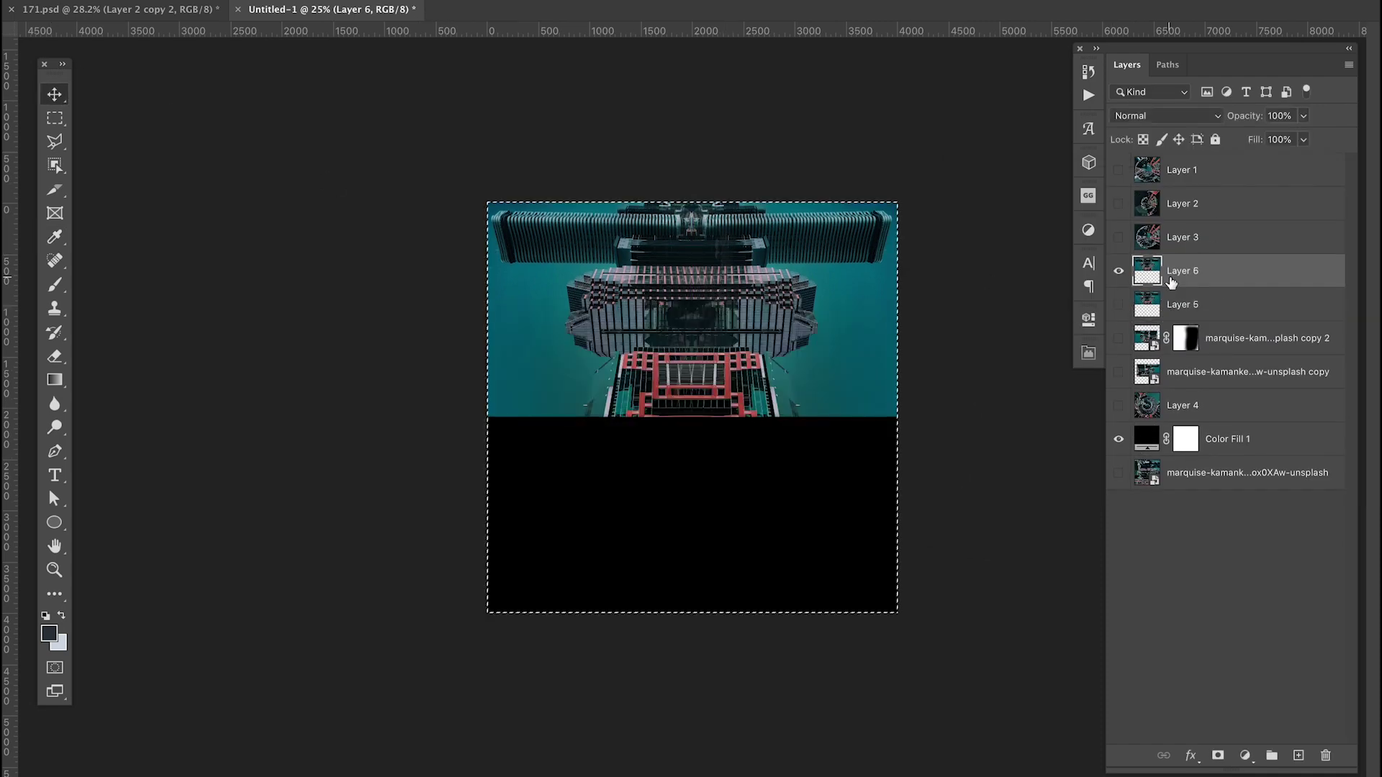
{"action": "left_click", "coordinate": [707, 202]}
{"action": "left_click", "coordinate": [943, 671]}
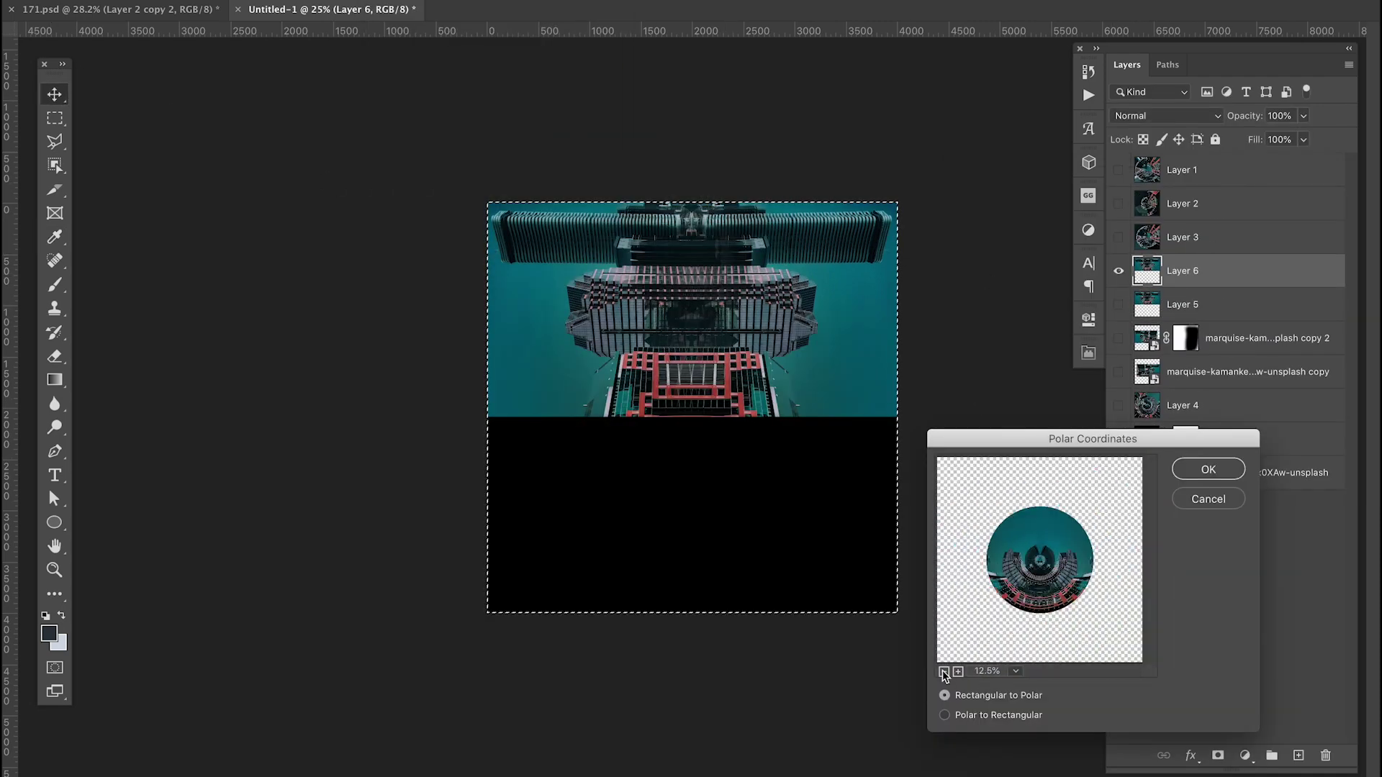
{"action": "left_click", "coordinate": [1208, 469]}
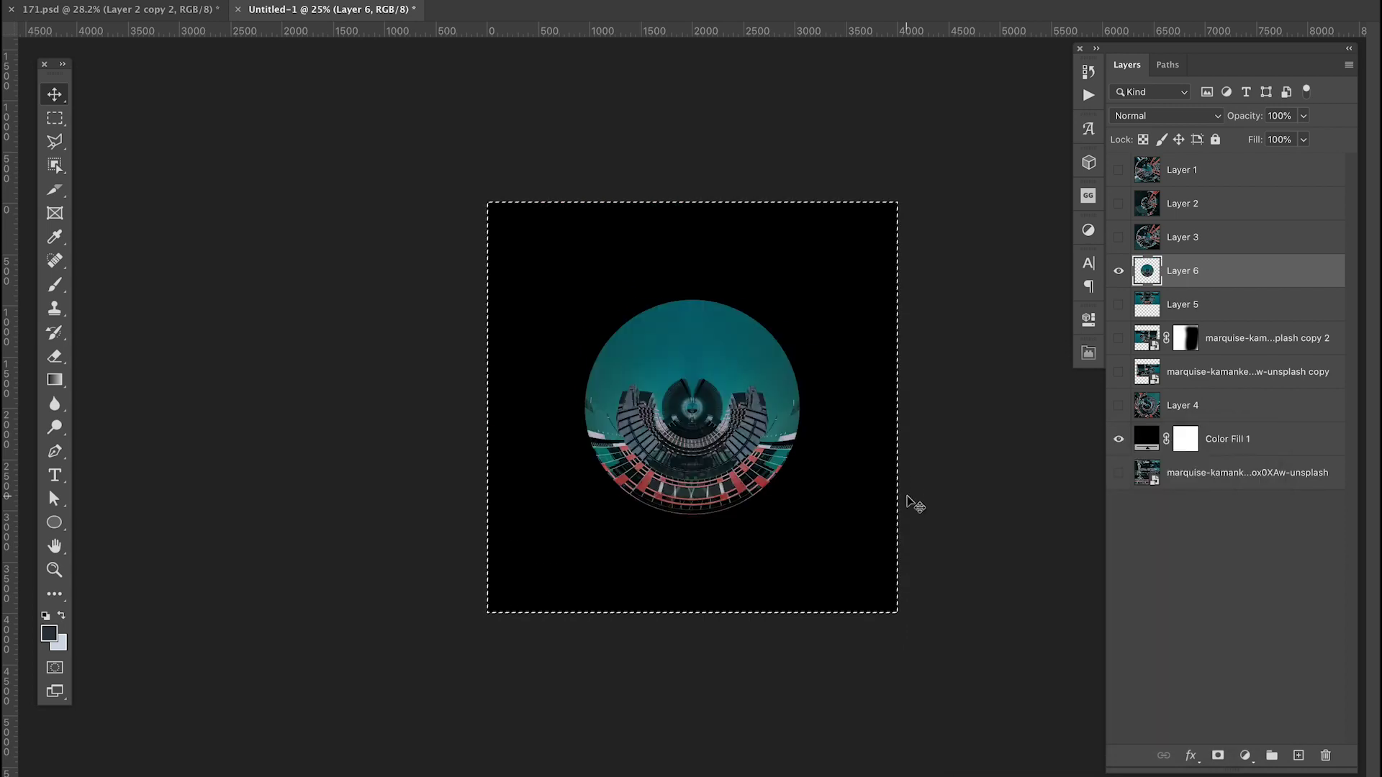
Hide Layer 6 and reapply Polar Coordinates to Layer 5.
{"action": "left_click", "coordinate": [1118, 271]}
{"action": "left_click", "coordinate": [1119, 304]}
{"action": "left_click", "coordinate": [1181, 304]}
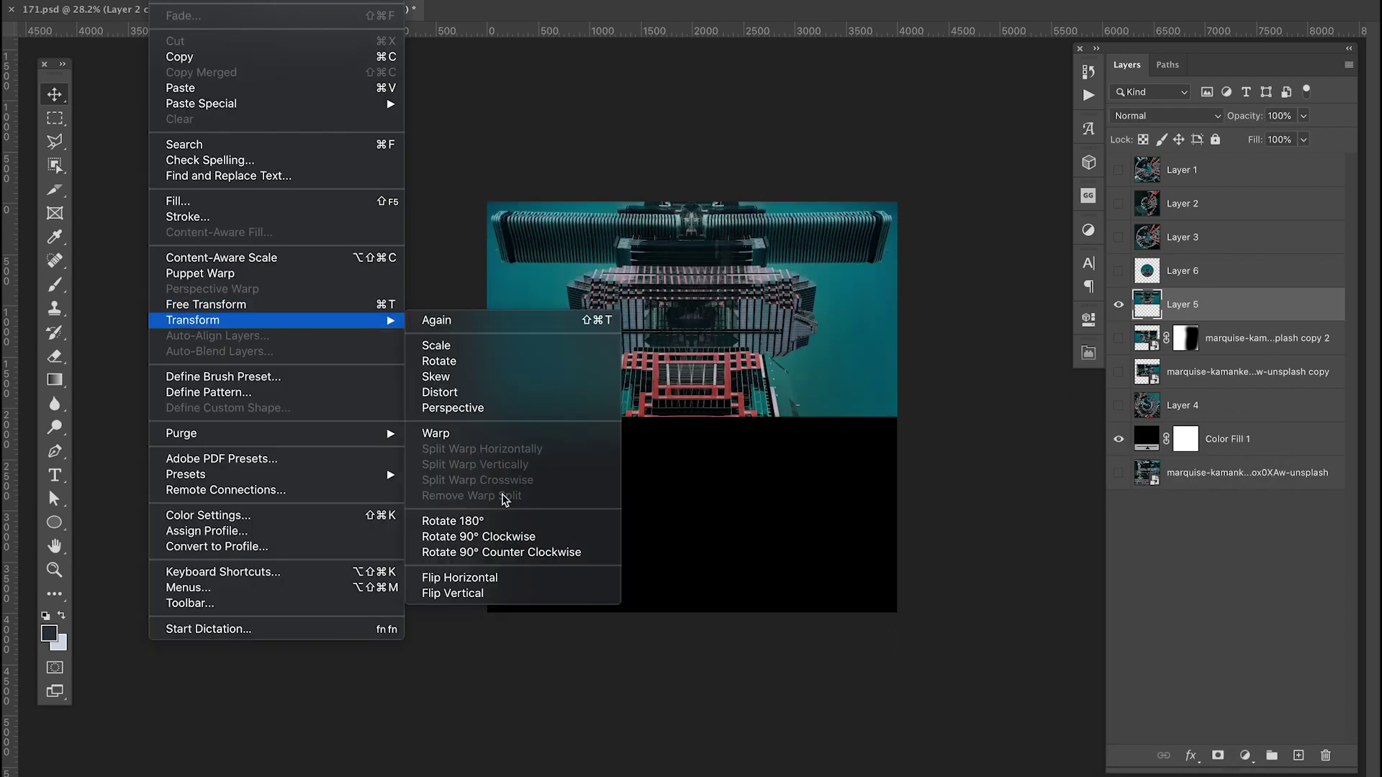
{"action": "key", "text": "ctrl+a"}
{"action": "key", "text": "ctrl+alt+f"}
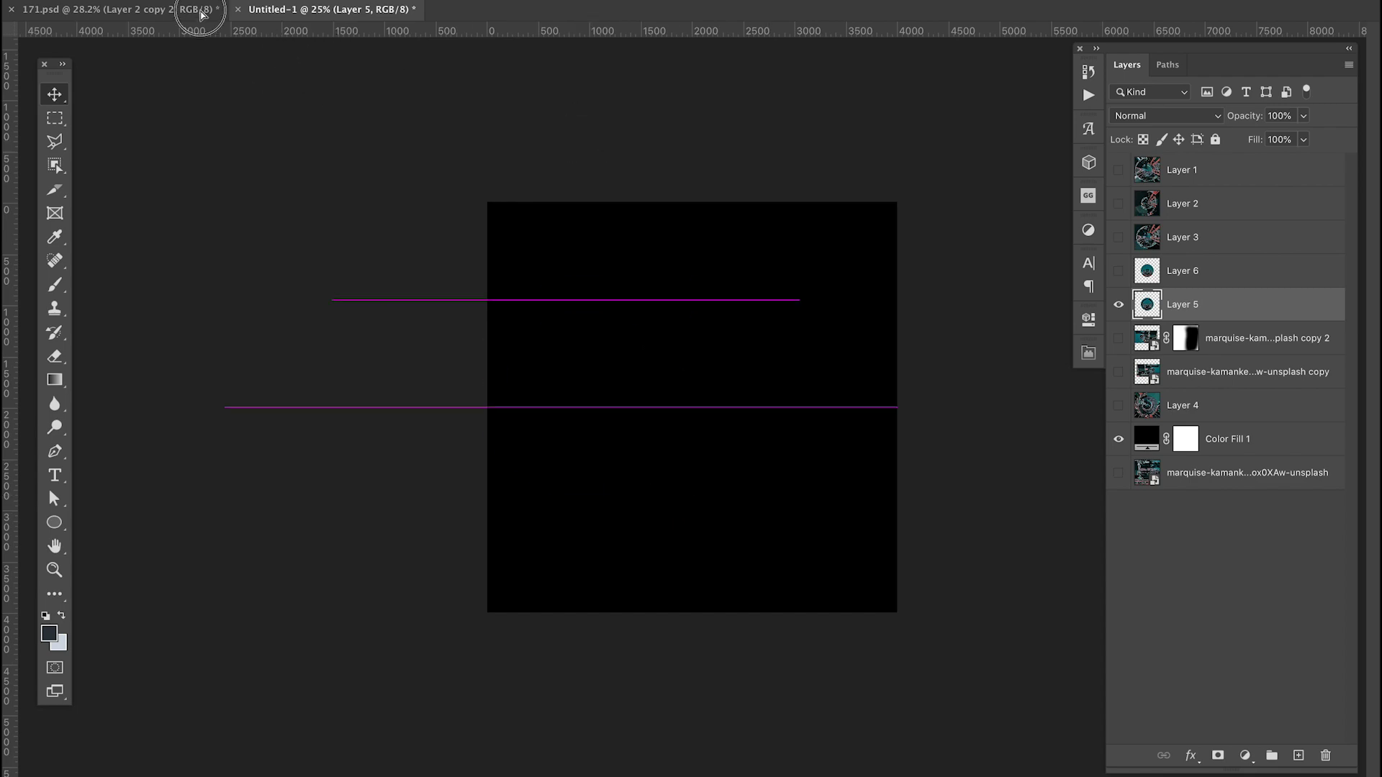
Stamp the visible Layer 4 swirl into a new Layer 7, trying and undoing a twirl.
{"action": "left_click", "coordinate": [191, 9]}
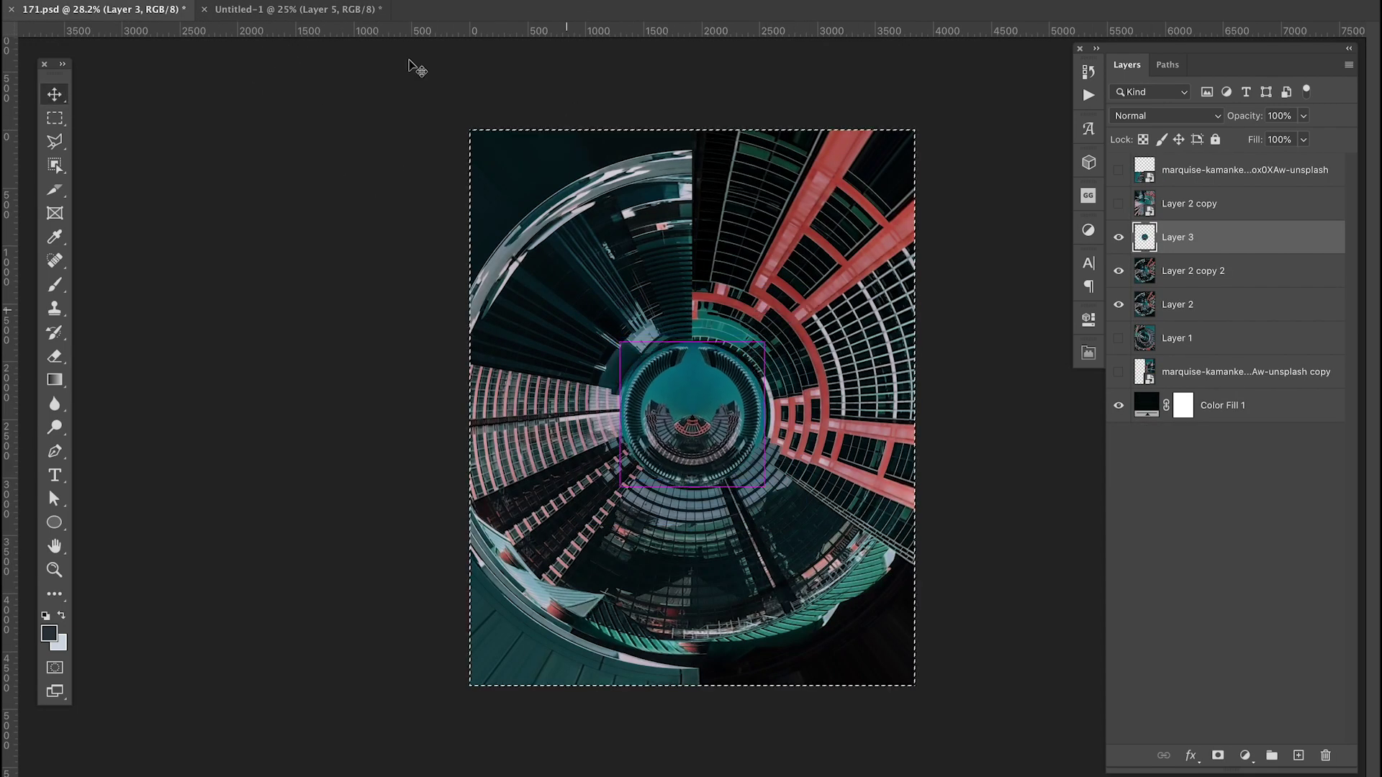
{"action": "key", "text": "alt+bracketleft"}
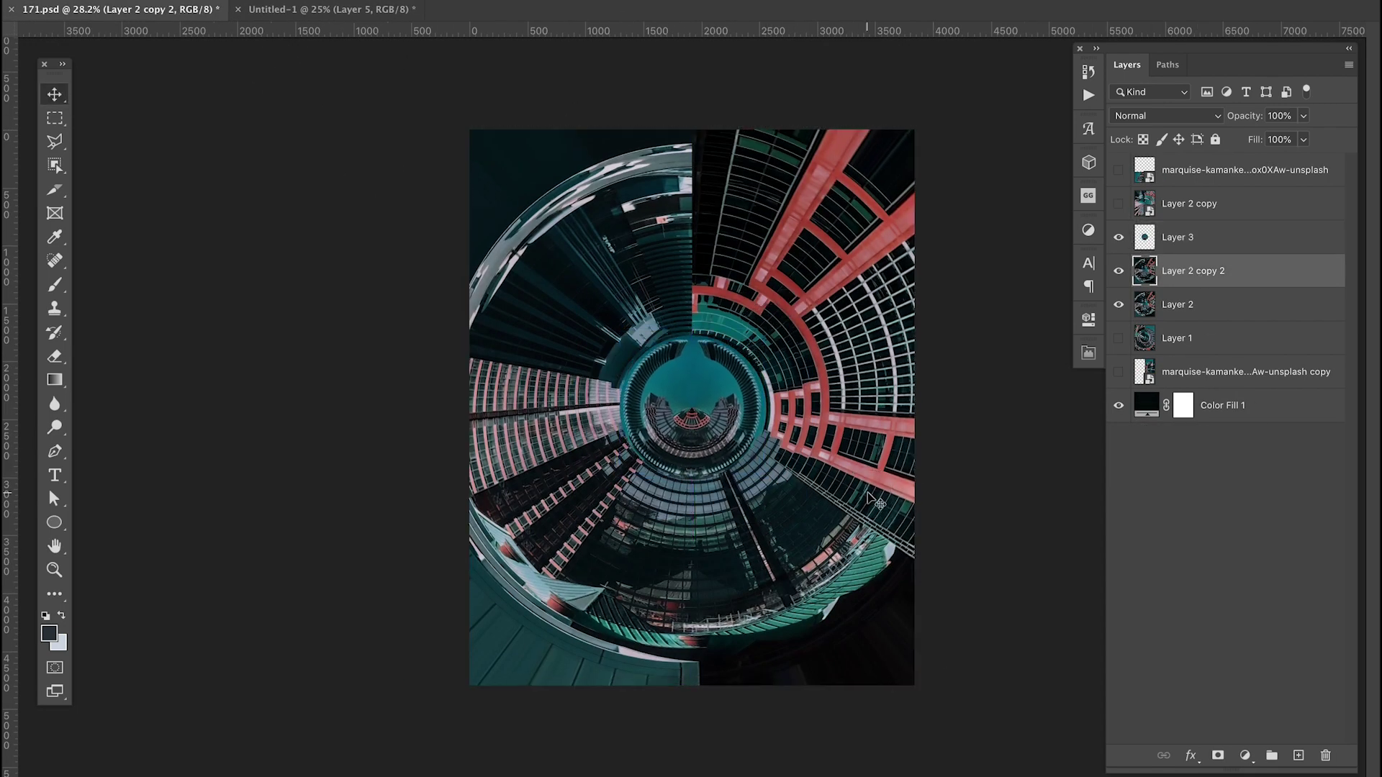
{"action": "key", "text": "ctrl+Tab"}
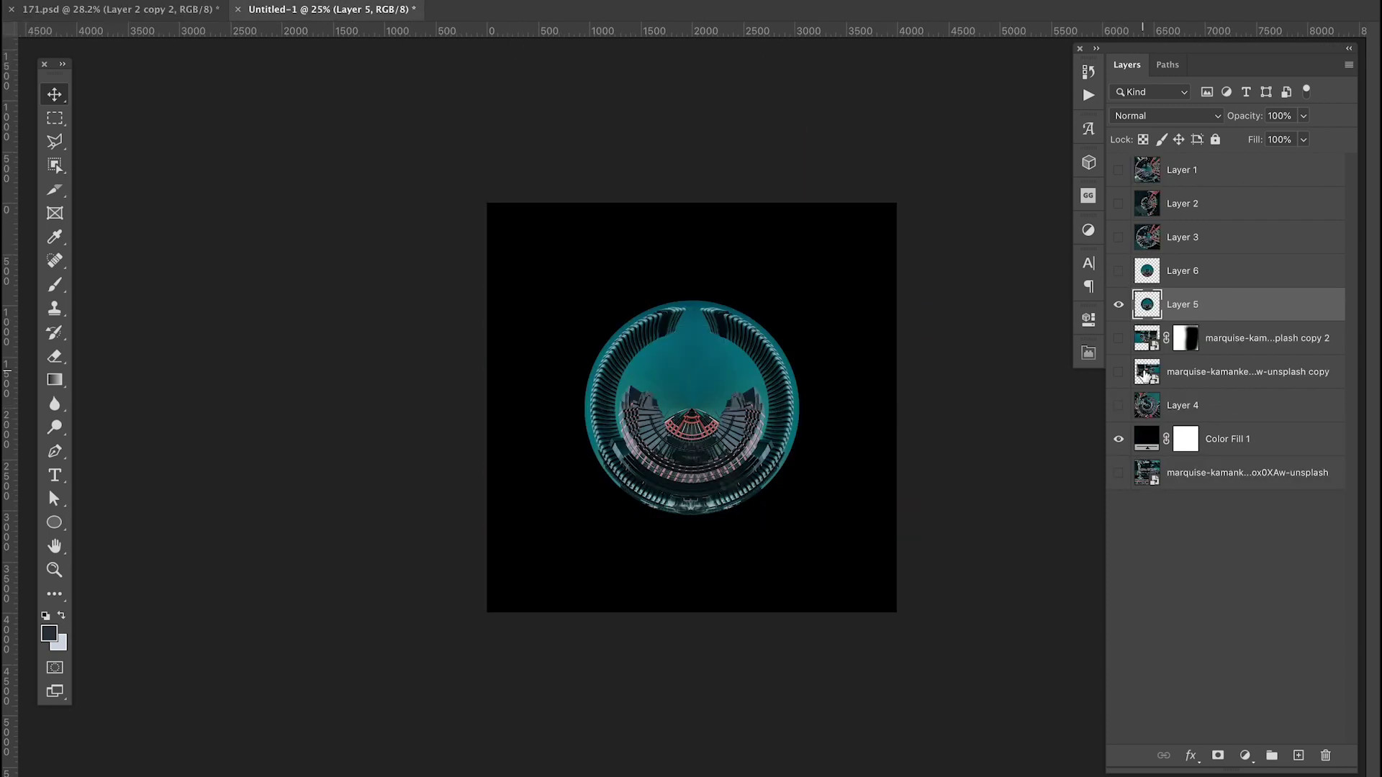
{"action": "left_click", "coordinate": [1220, 406]}
{"action": "key", "text": "ctrl+alt+shift+e"}
{"action": "key", "text": "ctrl+f"}
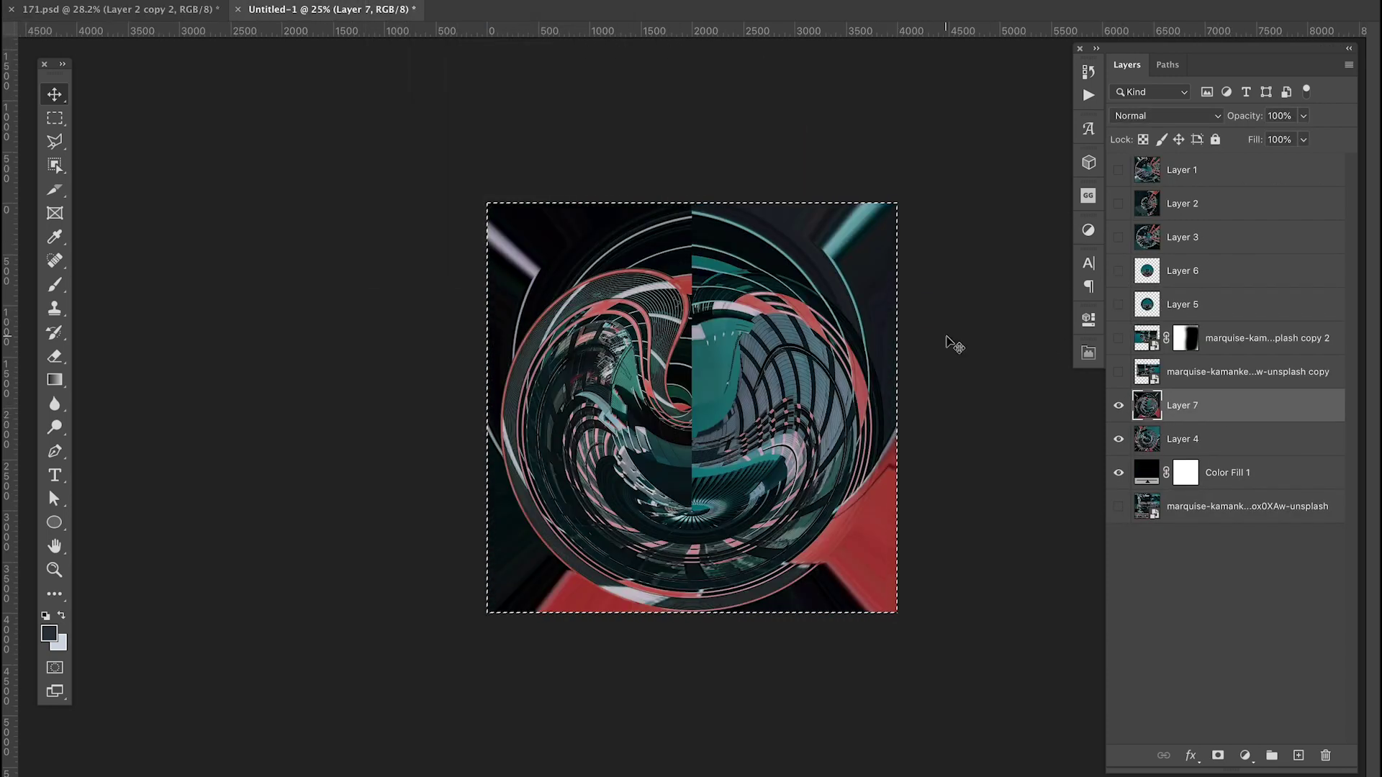
{"action": "key", "text": "ctrl+z"}
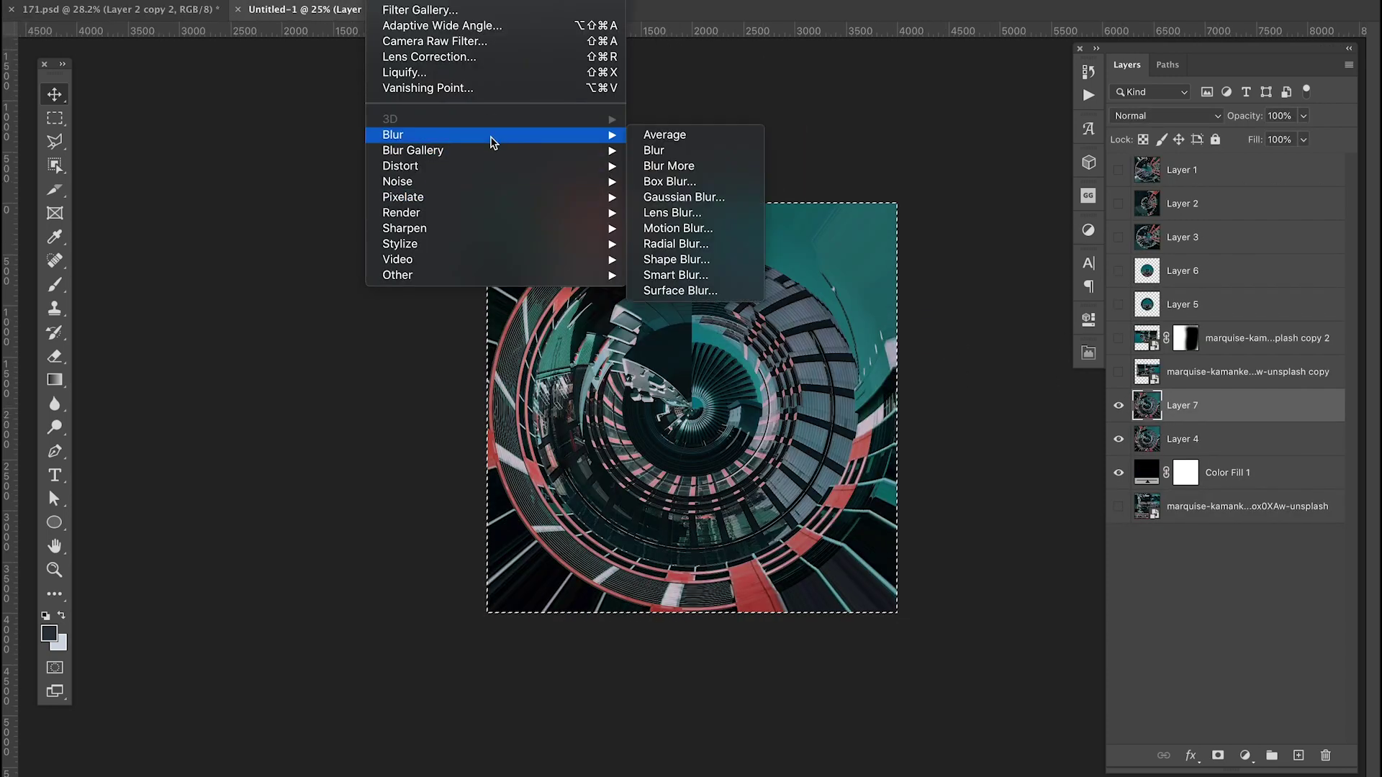
Place the building photo above Color Fill 1, rotate and enlarge it, and stamp it into Layer 8.
{"action": "left_click", "coordinate": [1118, 405]}
{"action": "left_click", "coordinate": [1118, 439]}
{"action": "left_click", "coordinate": [1119, 506]}
{"action": "left_click_drag", "start_coordinate": [1224, 506], "coordinate": [1224, 468]}
{"action": "key", "text": "ctrl+t"}
{"action": "left_click_drag", "start_coordinate": [1096, 407], "coordinate": [917, 434]}
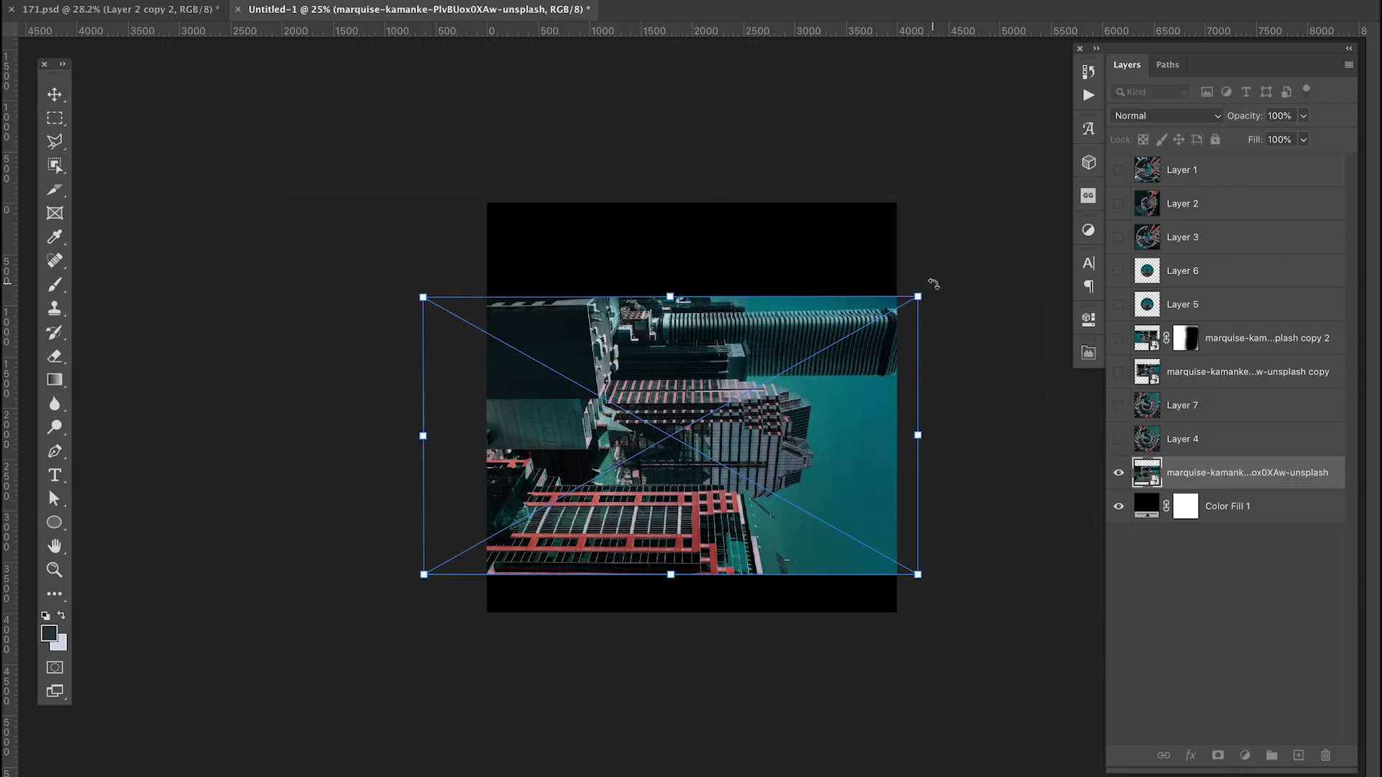
{"action": "mouse_move", "coordinate": [928, 285]}
{"action": "left_mouse_down"}
{"action": "mouse_move", "coordinate": [872, 442]}
{"action": "mouse_move", "coordinate": [924, 435]}
{"action": "left_mouse_up"}
{"action": "key", "text": "Return"}
{"action": "key", "text": "ctrl+alt+shift+e"}
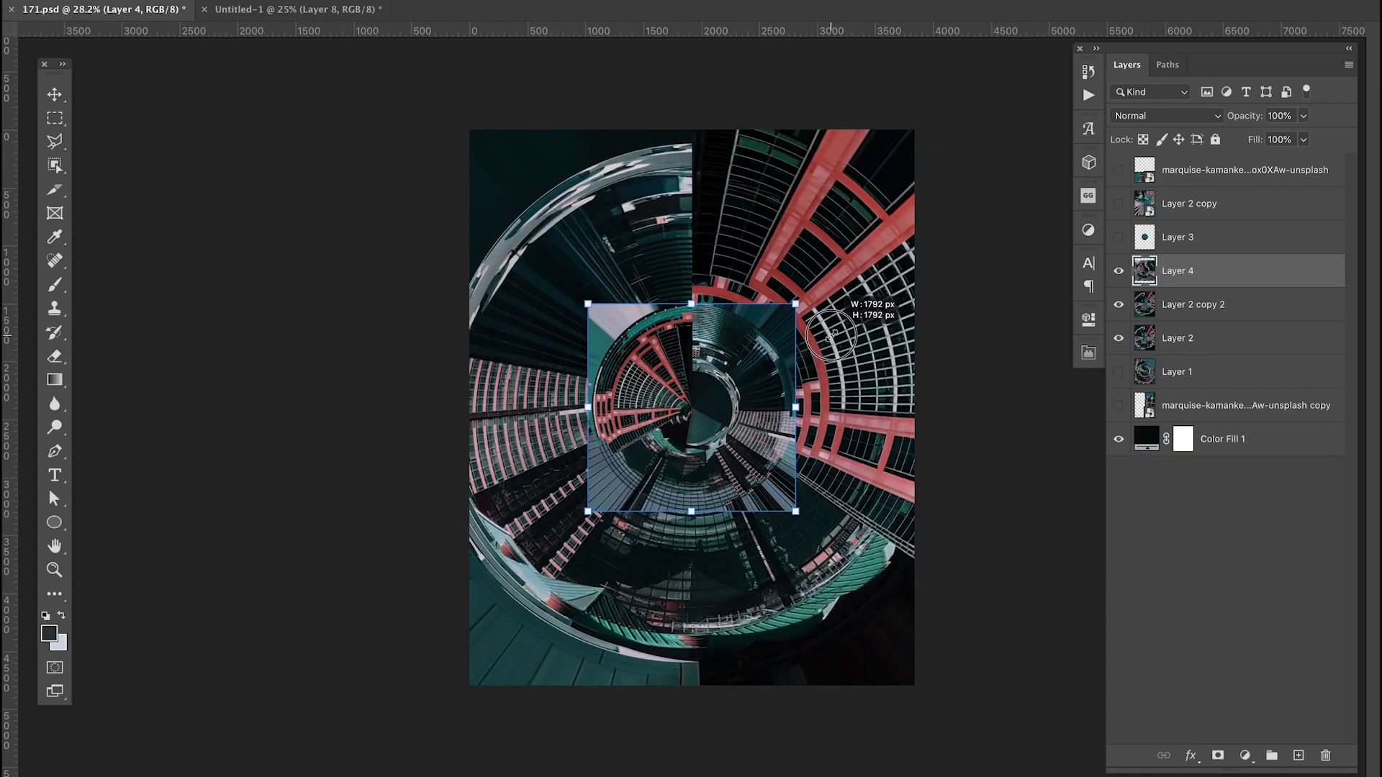
Draw a black circle at the tunnel centre, placed below Layer 4 and clipping Layer 4 into it.
{"action": "left_click", "coordinate": [63, 119]}
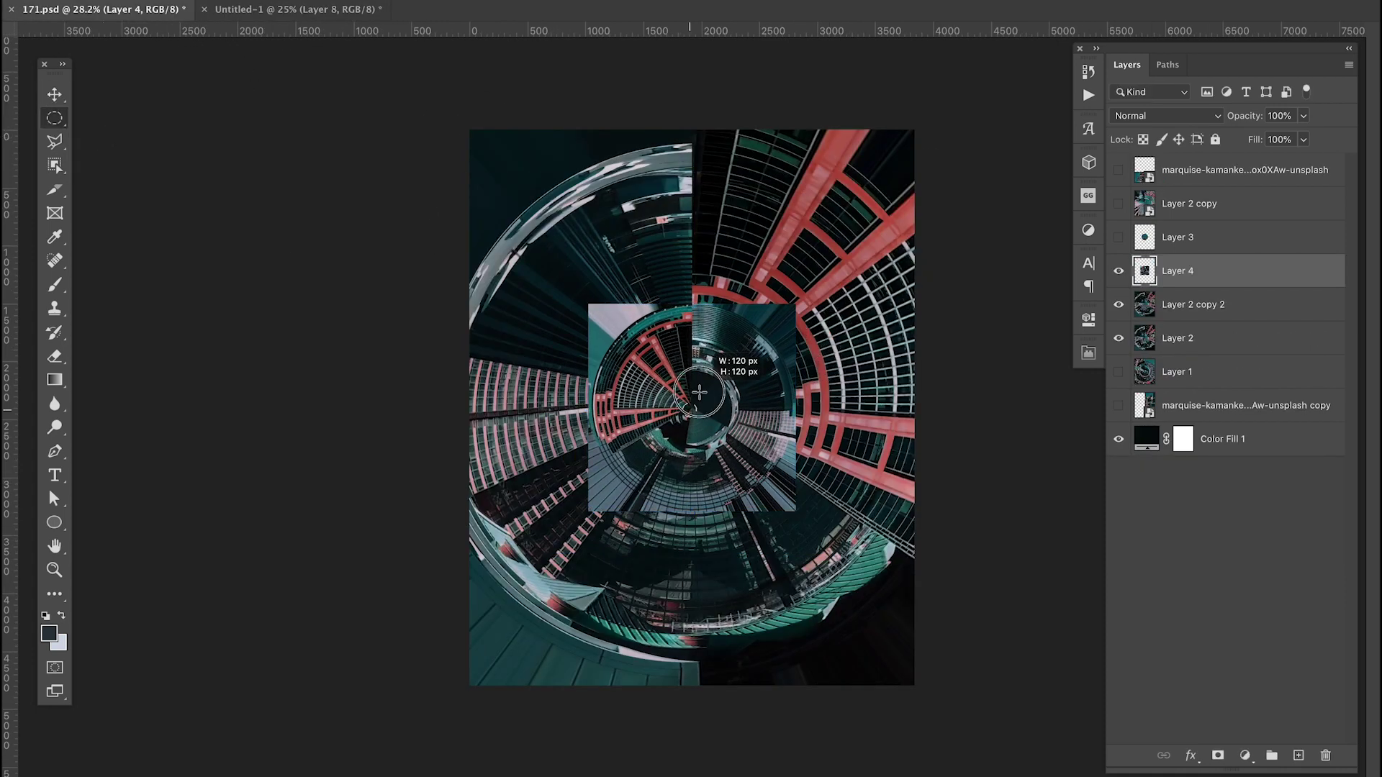
{"action": "left_click_drag", "start_coordinate": [839, 308], "coordinate": [838, 308]}
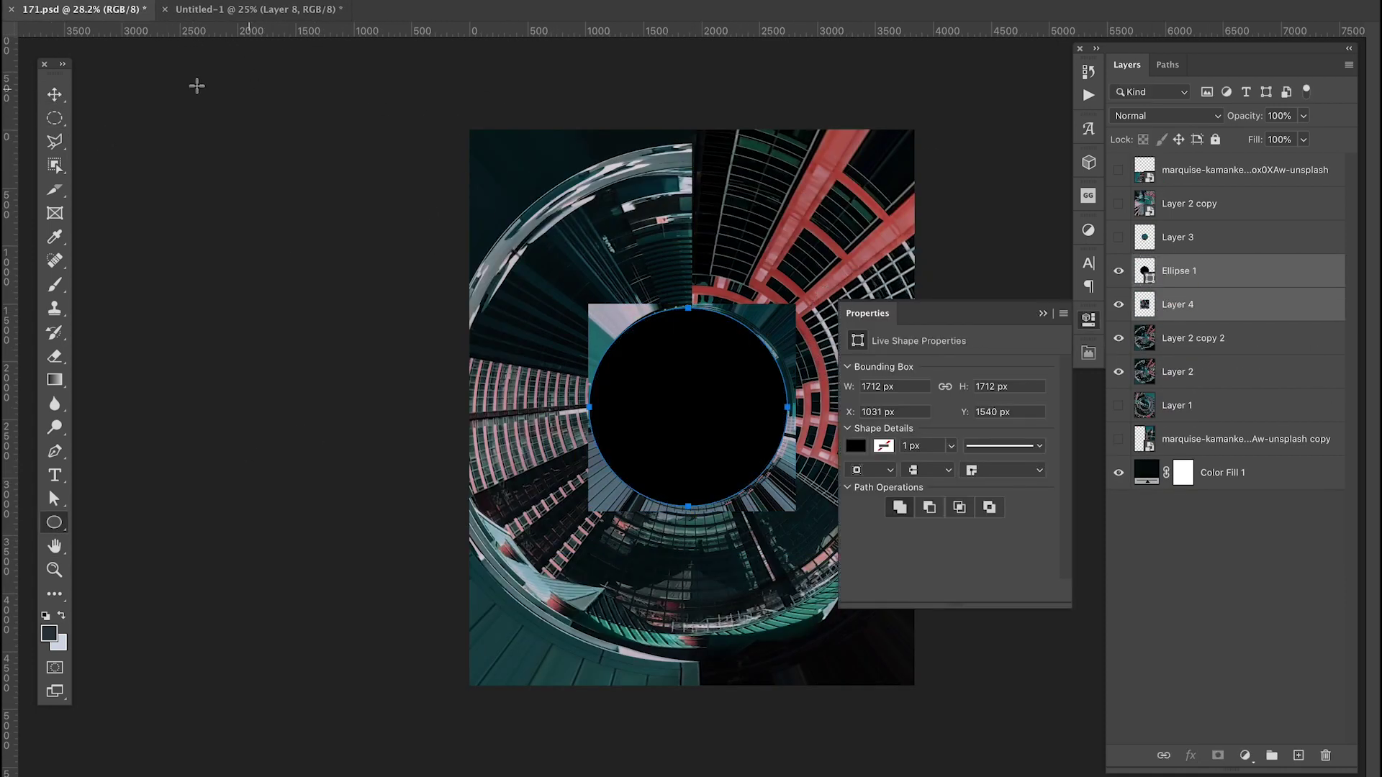
{"action": "left_click_drag", "start_coordinate": [1181, 271], "coordinate": [1180, 306]}
{"action": "left_click", "coordinate": [1181, 288], "text": "alt"}
{"action": "key", "text": "v"}
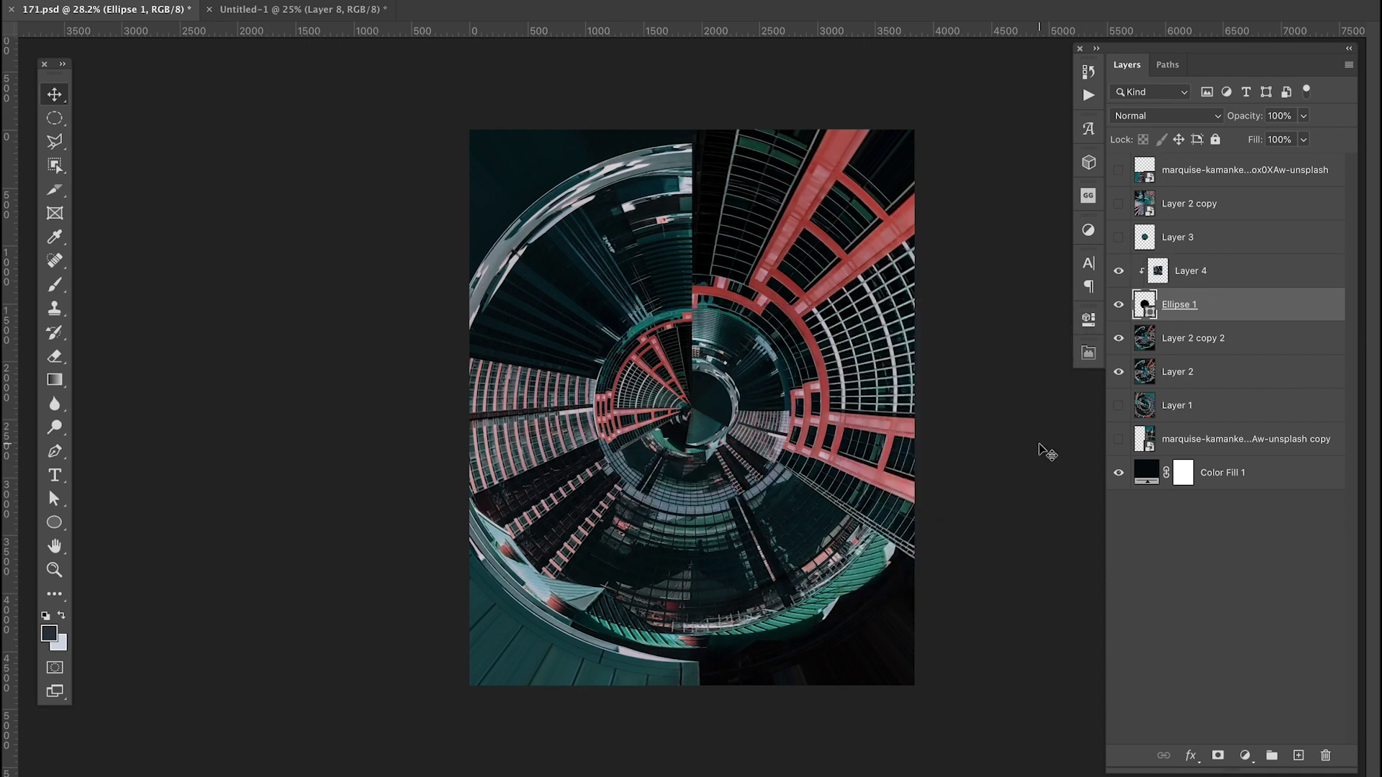
Flip Layer 2 copy 2 vertically, then fit the whole poster in view.
{"action": "left_click", "coordinate": [1144, 371]}
{"action": "left_click", "coordinate": [1119, 338]}
{"action": "left_click", "coordinate": [1187, 338]}
{"action": "key", "text": "ctrl+a"}
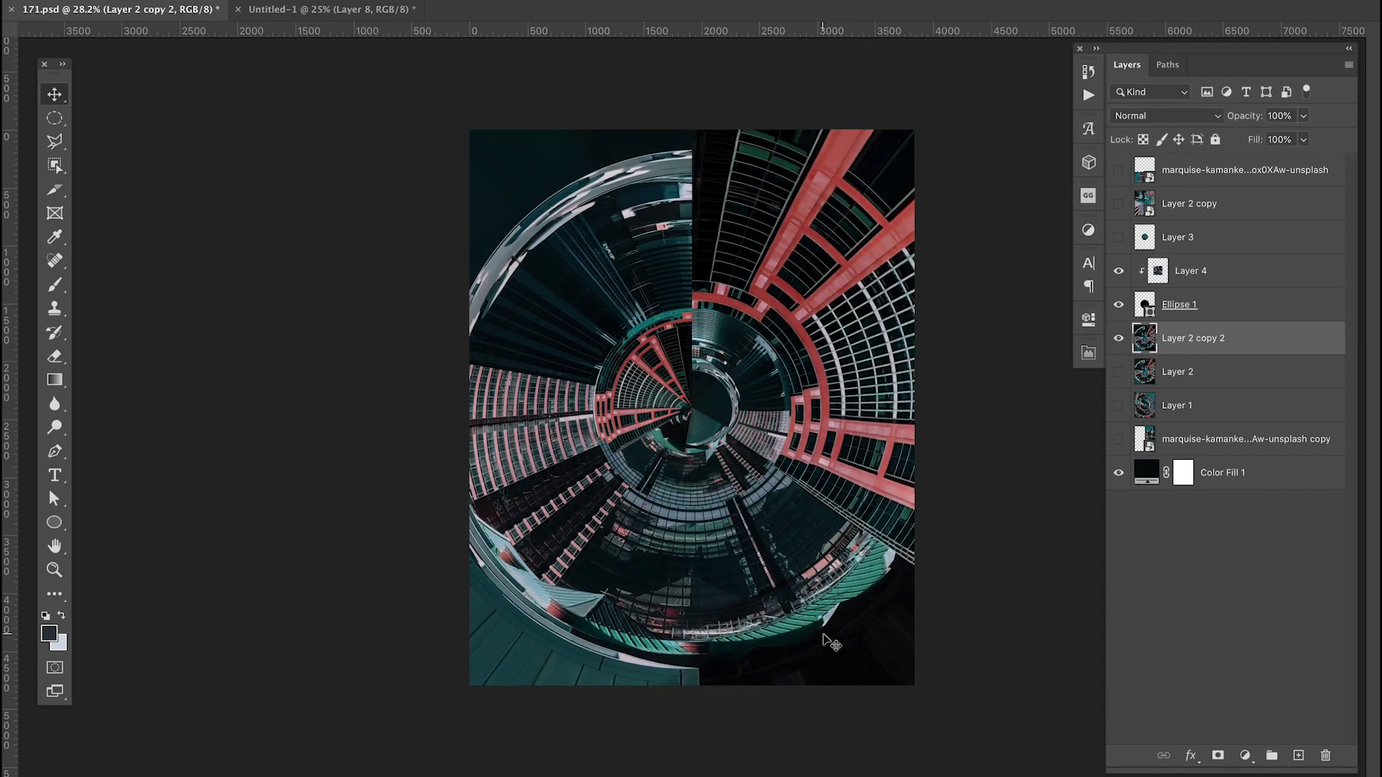
{"action": "key", "text": "ctrl+plus"}
{"action": "key", "text": "ctrl+plus"}
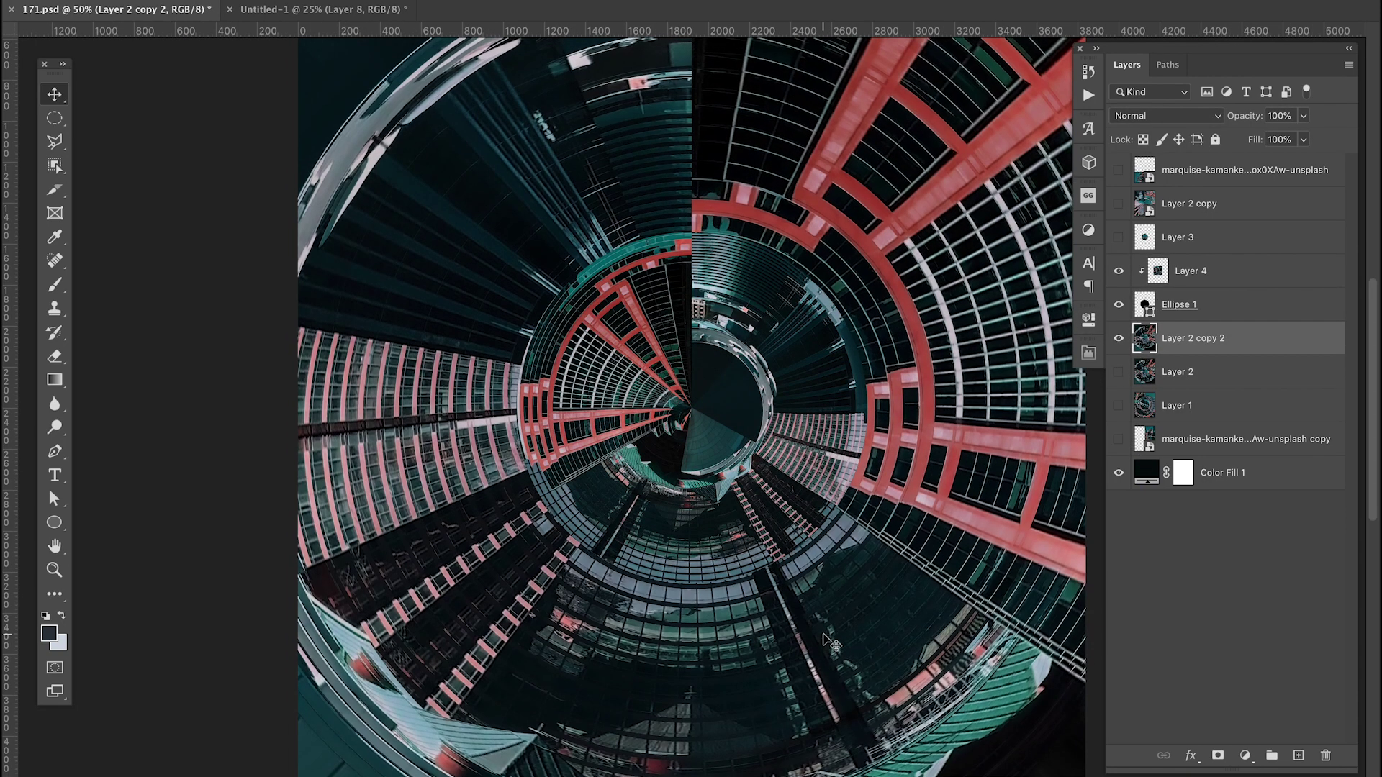
{"action": "key", "text": "alt+bracketright"}
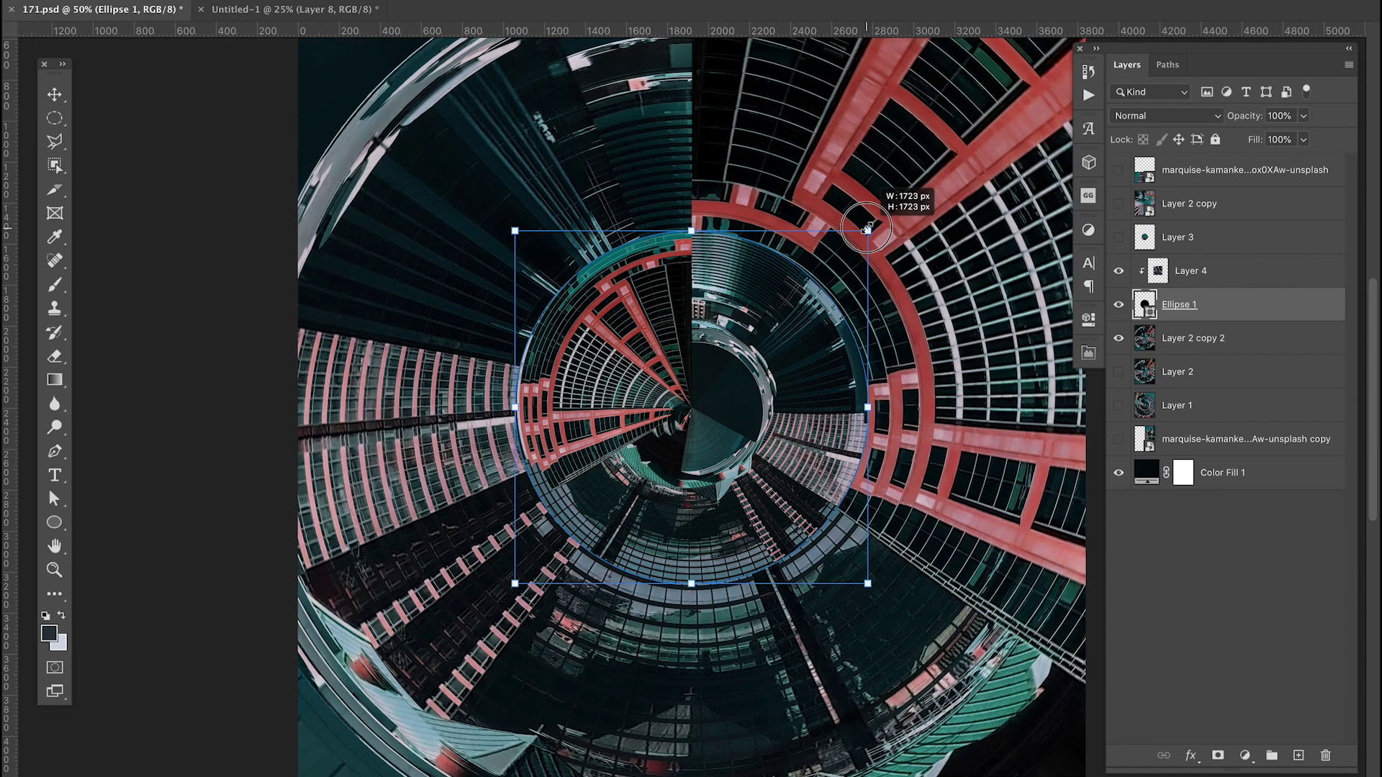
{"action": "left_click", "coordinate": [1187, 339]}
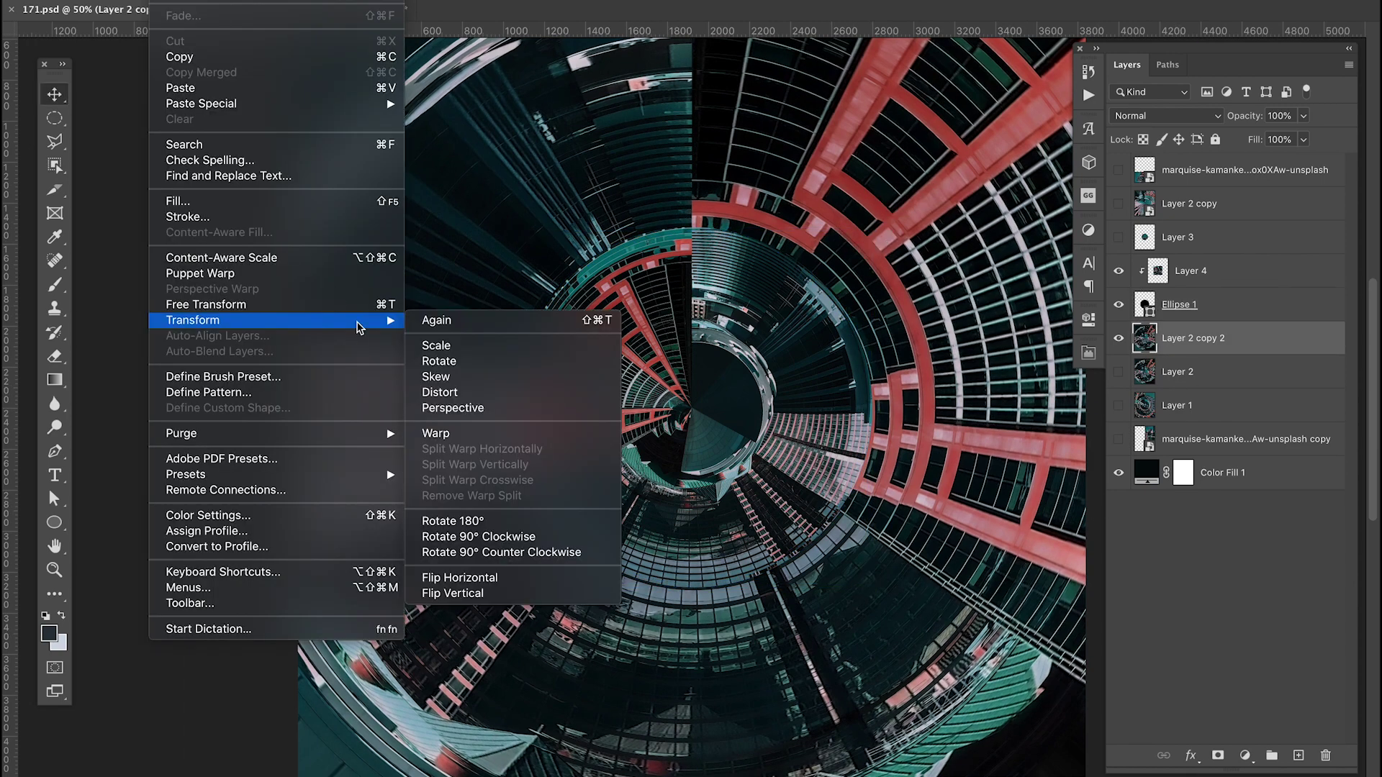
{"action": "left_click", "coordinate": [461, 573]}
{"action": "key", "text": "ctrl+minus"}
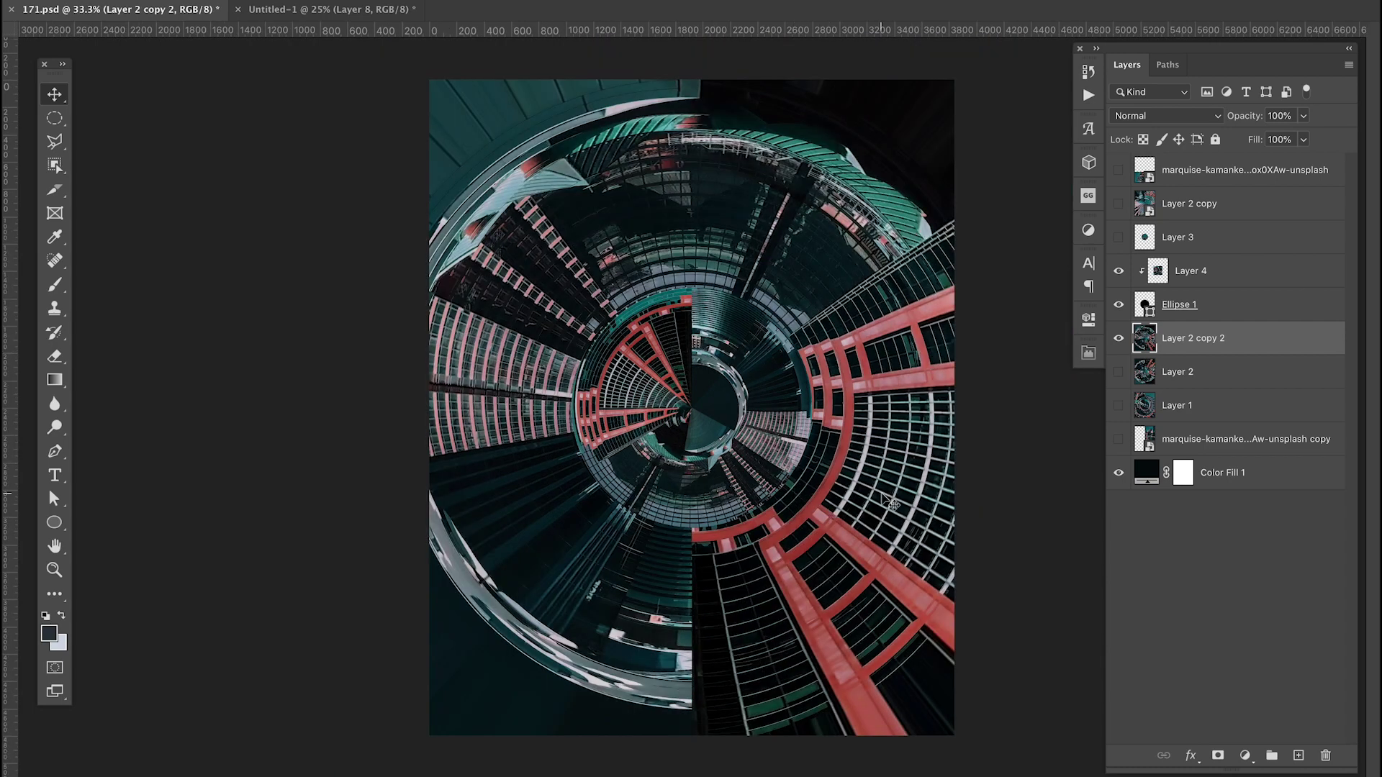
Set Layer 2 copy's blend mode to Hard Light and hide the layer.
{"action": "left_click", "coordinate": [1118, 203]}
{"action": "left_click", "coordinate": [1191, 204]}
{"action": "left_click", "coordinate": [1164, 115]}
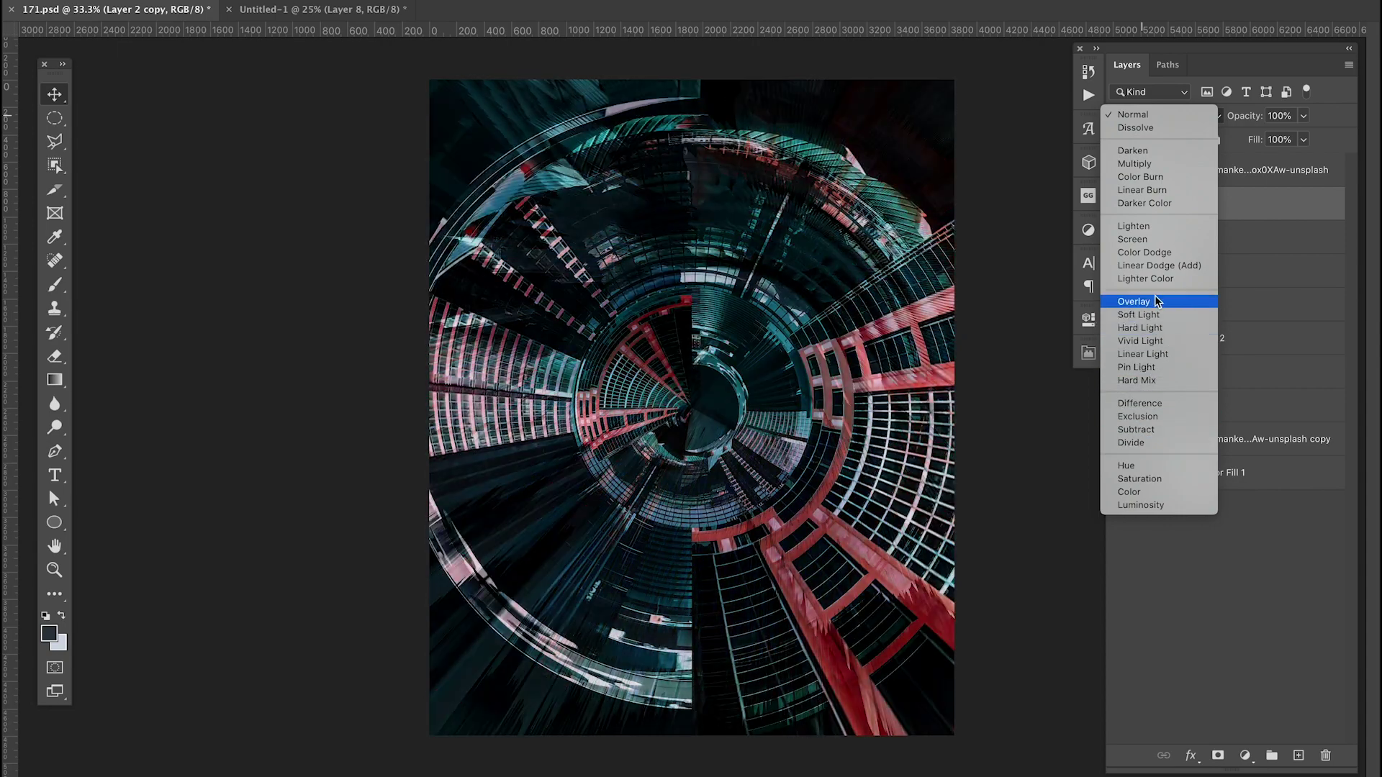
{"action": "left_click", "coordinate": [1155, 328]}
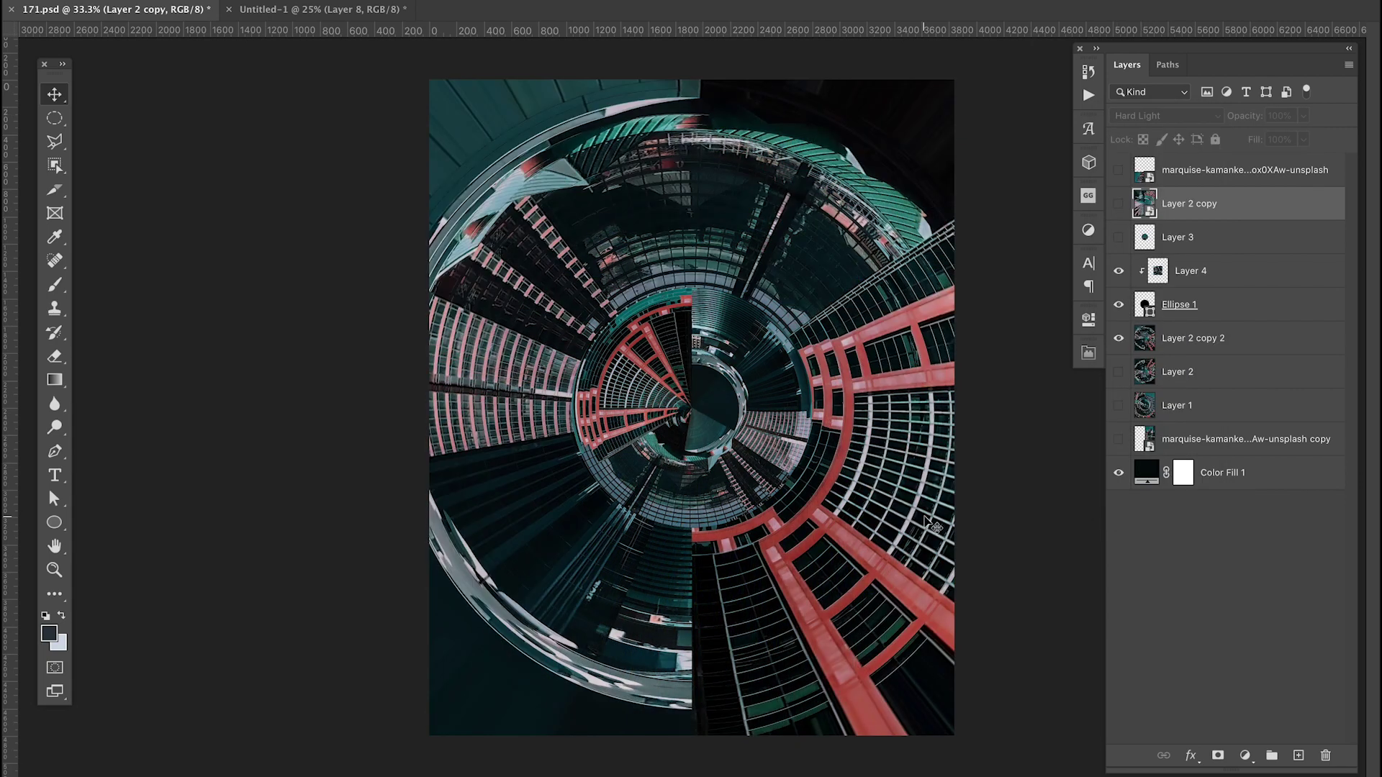
{"action": "left_click", "coordinate": [1118, 204]}
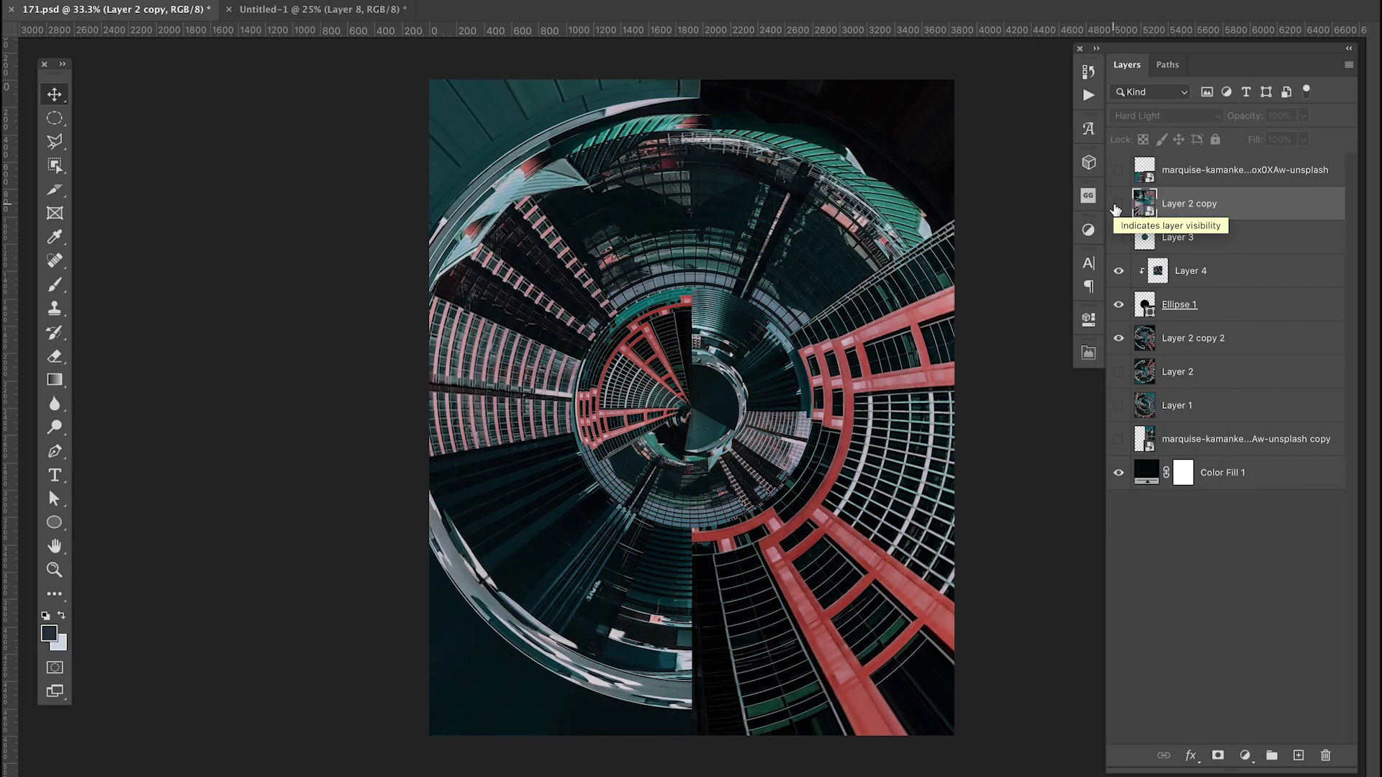
Check the tunnel's alignment with centre guides, then begin resizing the Ellipse 1 circle.
{"action": "left_click", "coordinate": [1273, 339]}
{"action": "left_click", "coordinate": [1118, 304]}
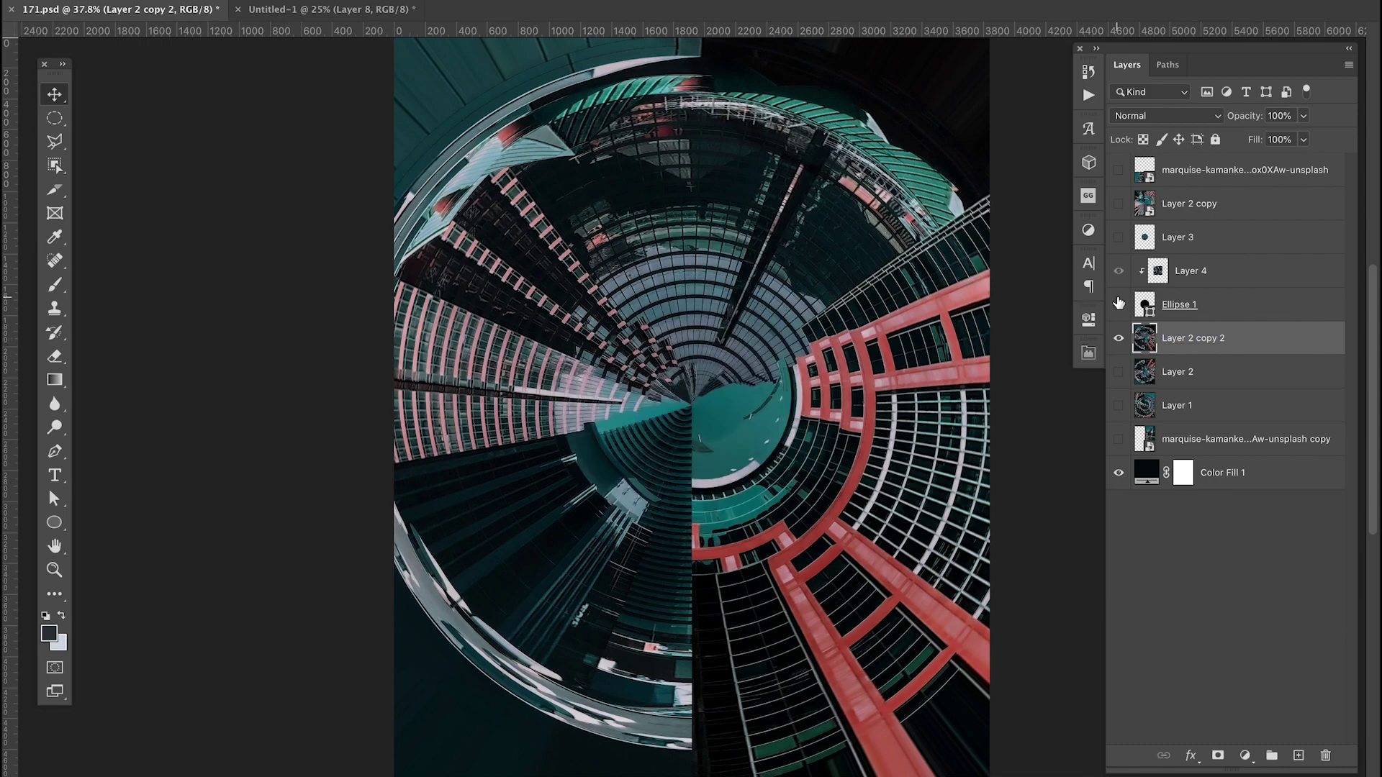
{"action": "left_click", "coordinate": [1089, 195]}
{"action": "scroll", "coordinate": [727, 400], "scroll_direction": "up", "scroll_amount": 10}
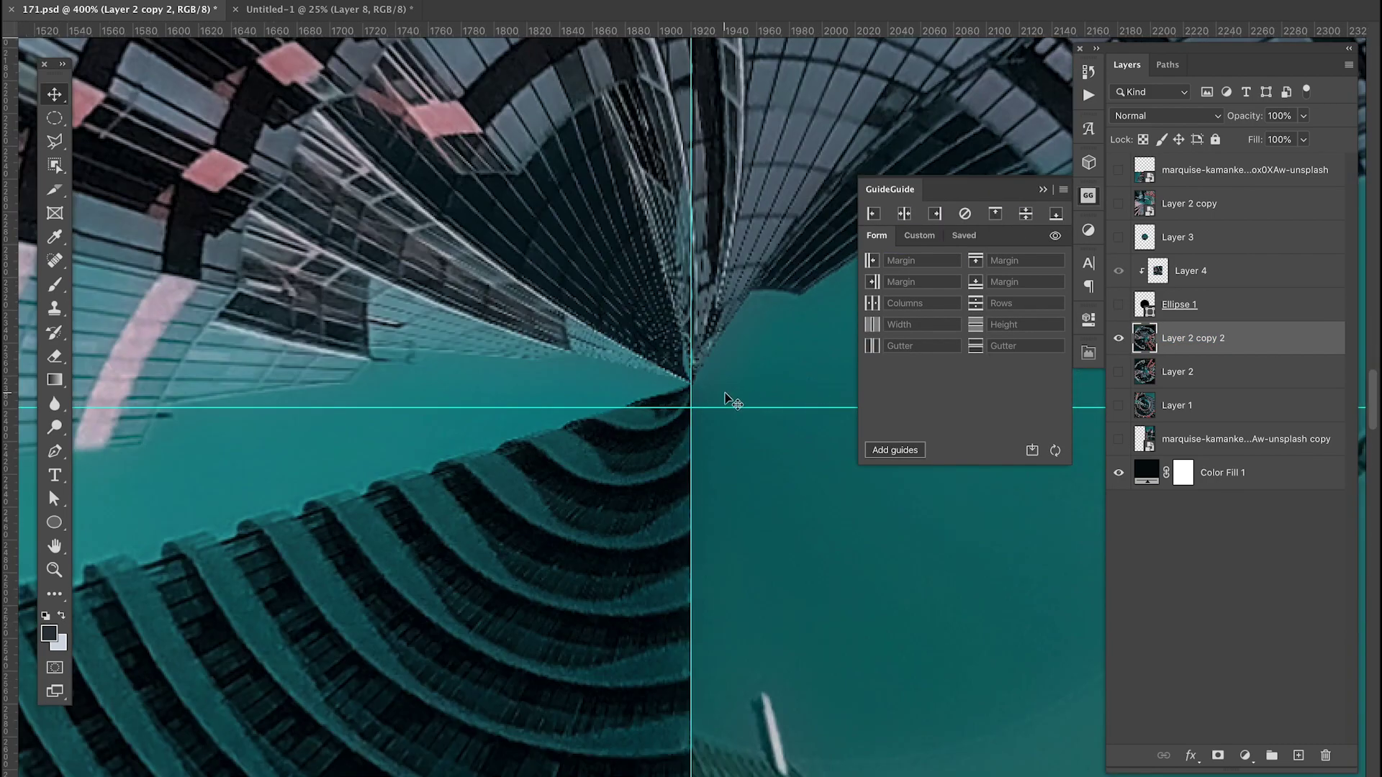
{"action": "scroll", "coordinate": [728, 397], "scroll_direction": "down", "scroll_amount": 10}
{"action": "left_click", "coordinate": [1088, 196]}
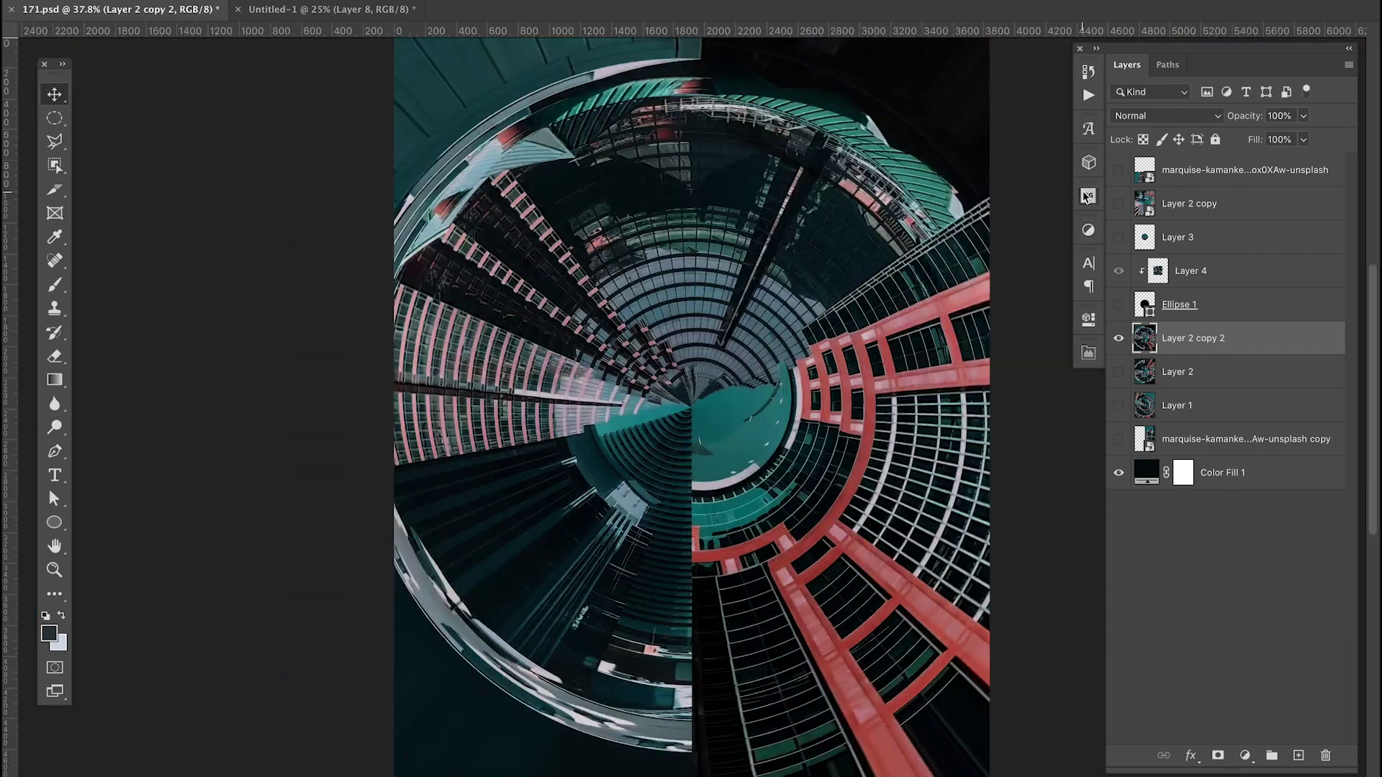
{"action": "left_click", "coordinate": [1117, 304]}
{"action": "left_click", "coordinate": [1180, 304]}
{"action": "key", "text": "ctrl+t"}
Shrink the centre circle to 1333 px and confirm the resize.
{"action": "left_click_drag", "start_coordinate": [834, 288], "coordinate": [842, 309]}
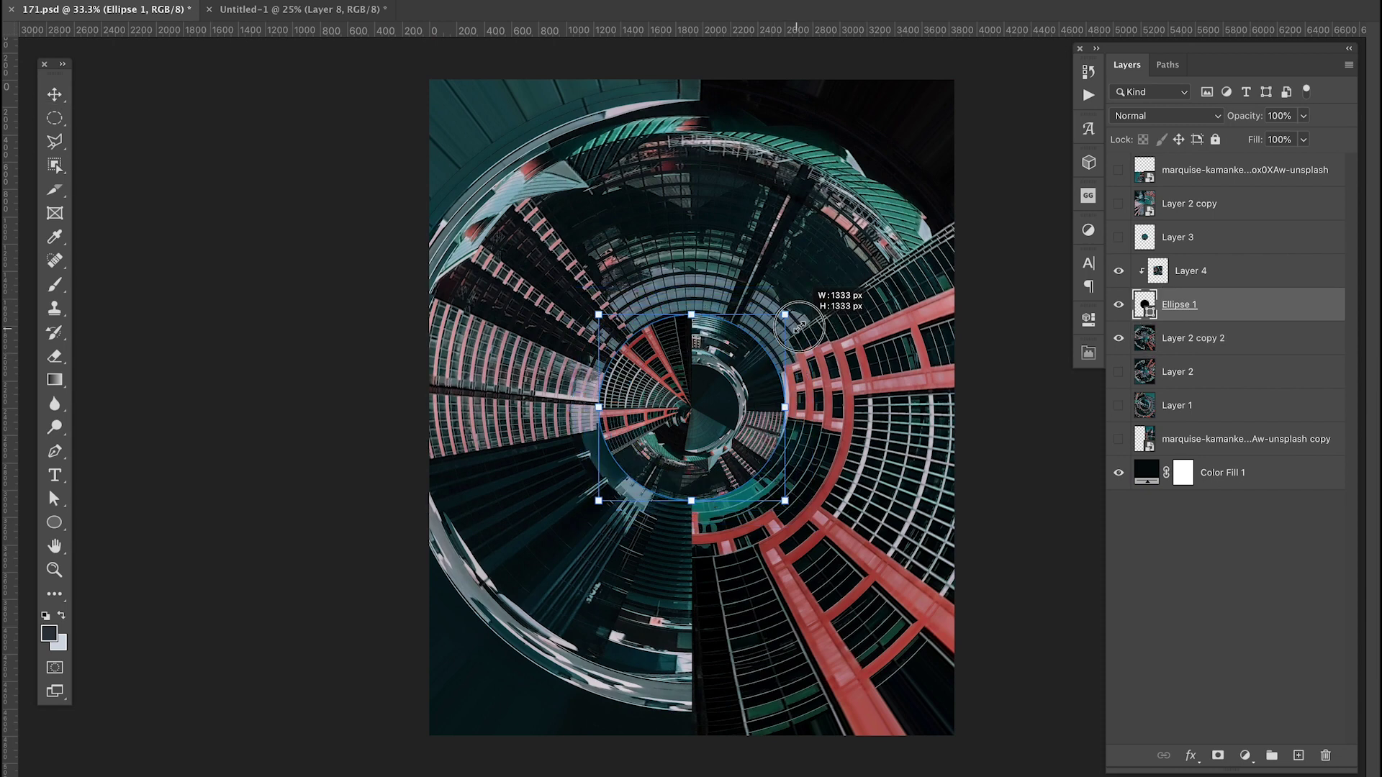
{"action": "key", "text": "Return"}
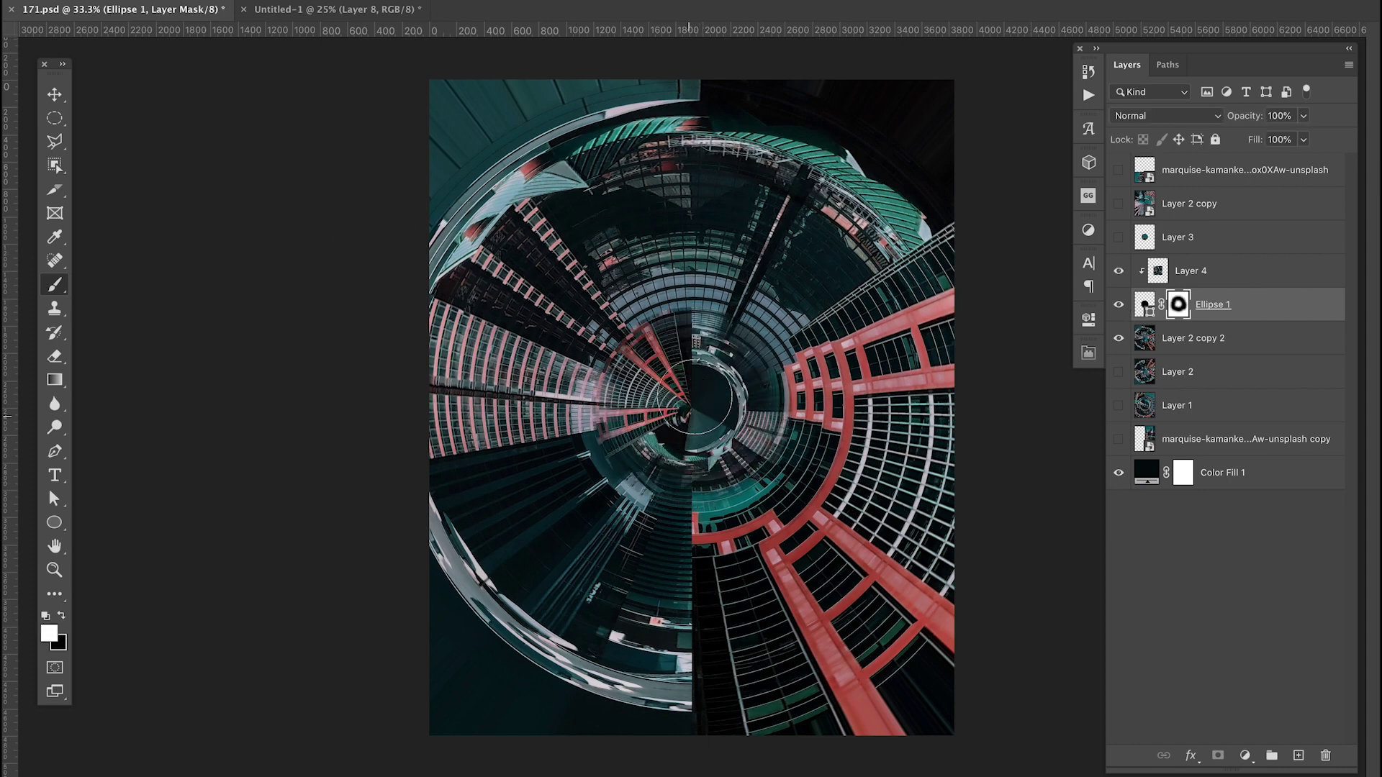
{"action": "key", "text": "v"}
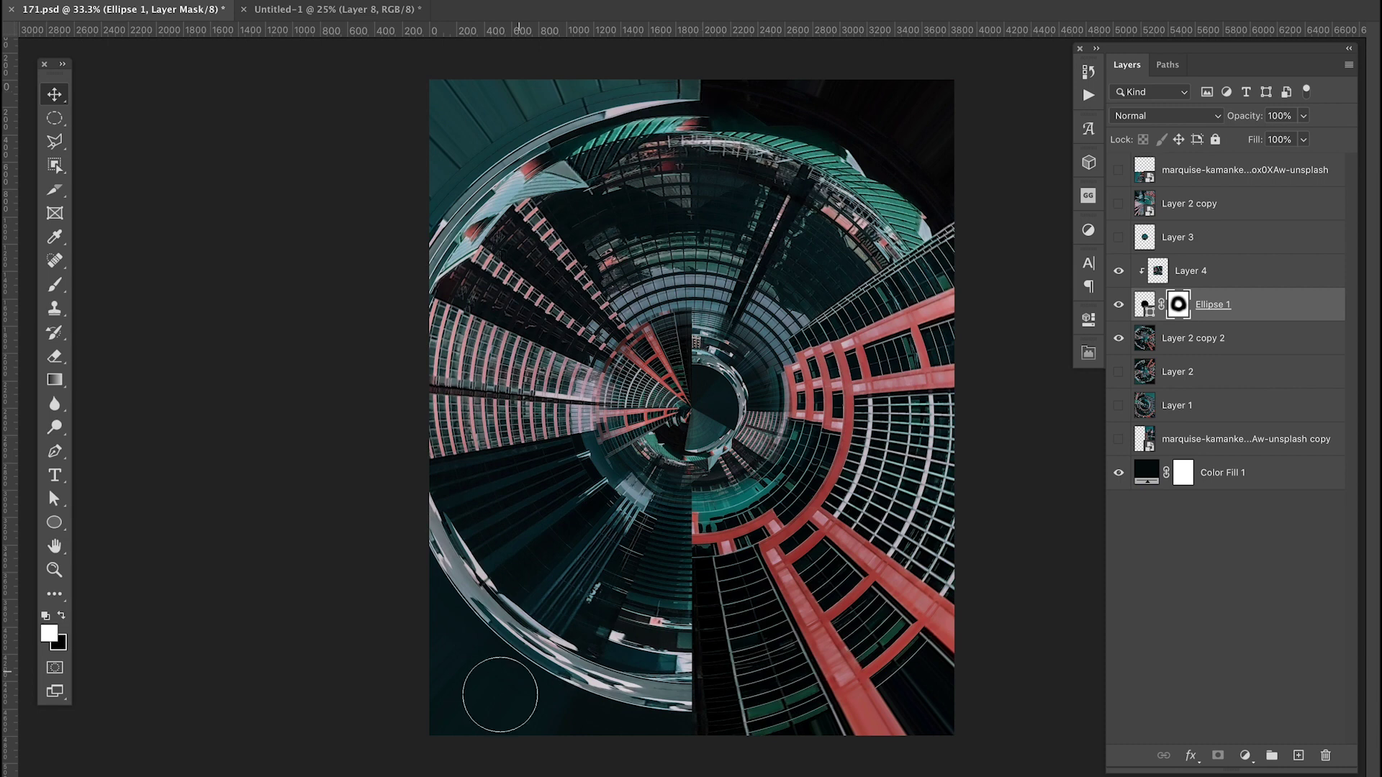
Create Layer 5 for black corner painting, blended with Multiply at 60% opacity.
{"action": "key", "text": "b"}
{"action": "key", "text": "ctrl+shift+alt+n"}
{"action": "key", "text": "x"}
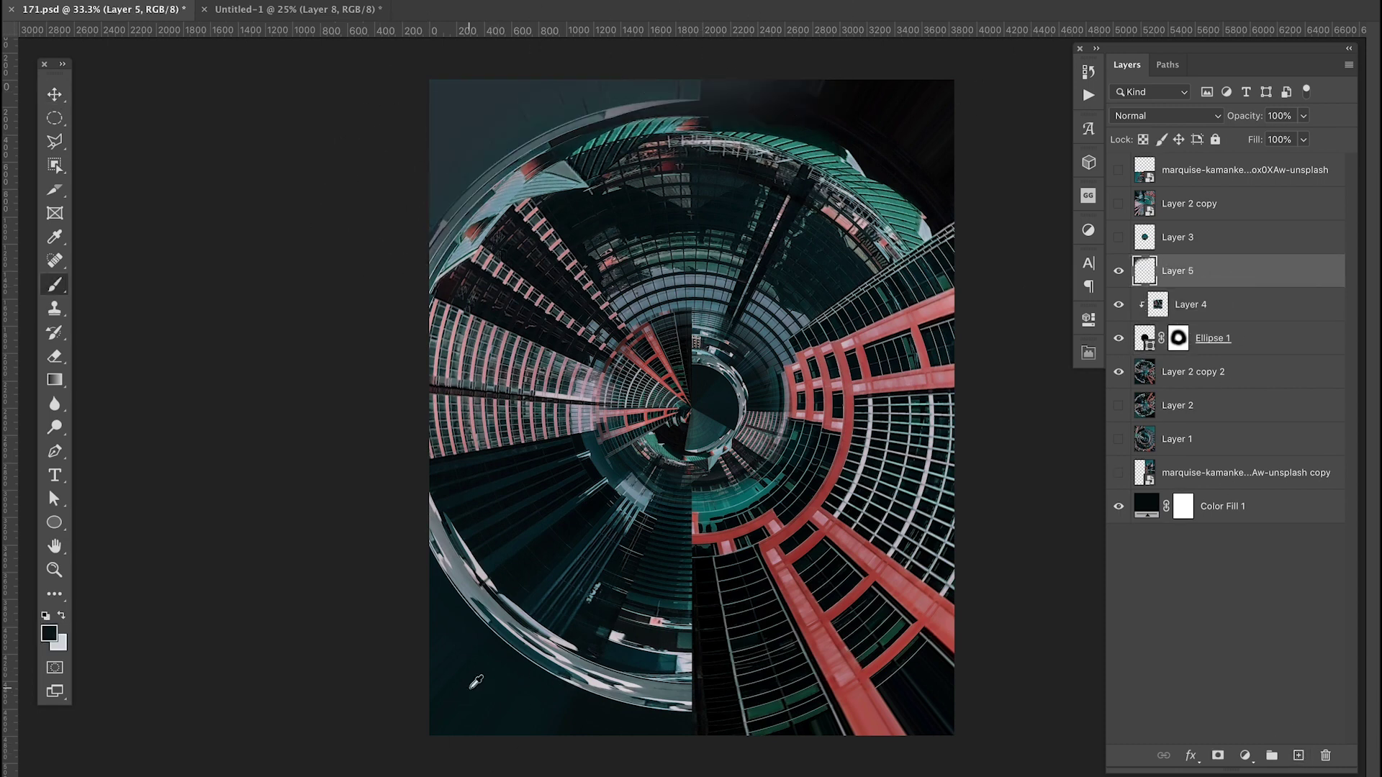
{"action": "left_click", "coordinate": [1164, 116]}
{"action": "left_click", "coordinate": [1303, 117]}
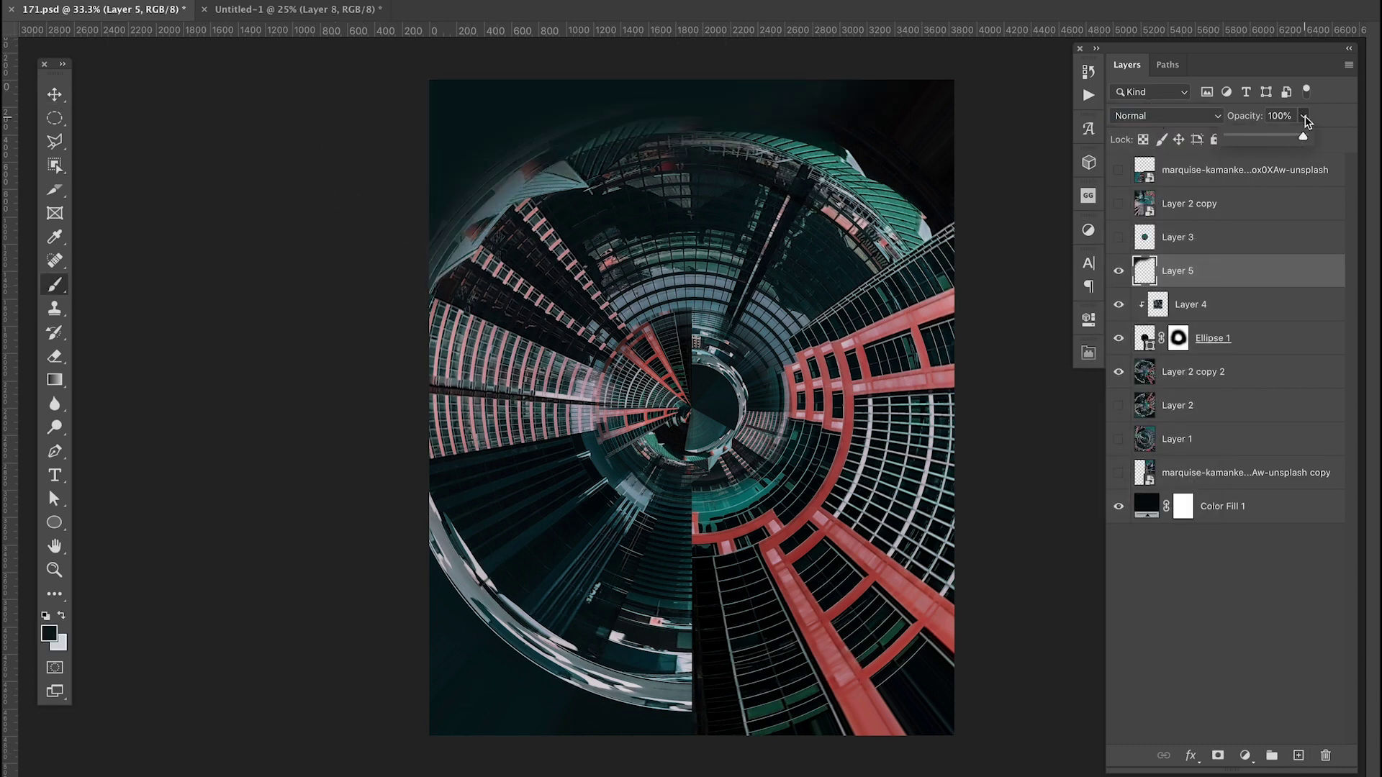
{"action": "left_click_drag", "start_coordinate": [1299, 137], "coordinate": [1296, 137]}
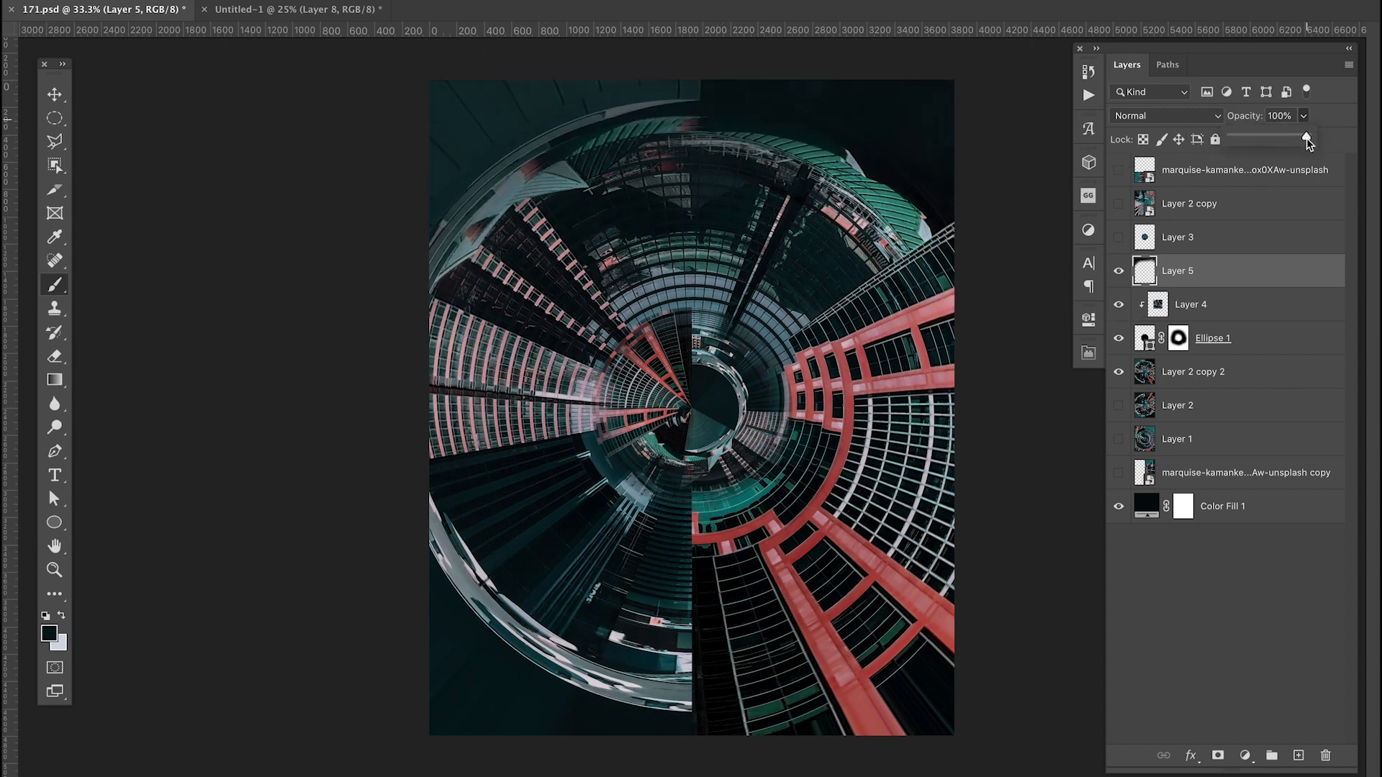
{"action": "left_click", "coordinate": [1164, 116]}
{"action": "left_click", "coordinate": [1158, 166]}
{"action": "key", "text": "v"}
{"action": "key", "text": "6"}
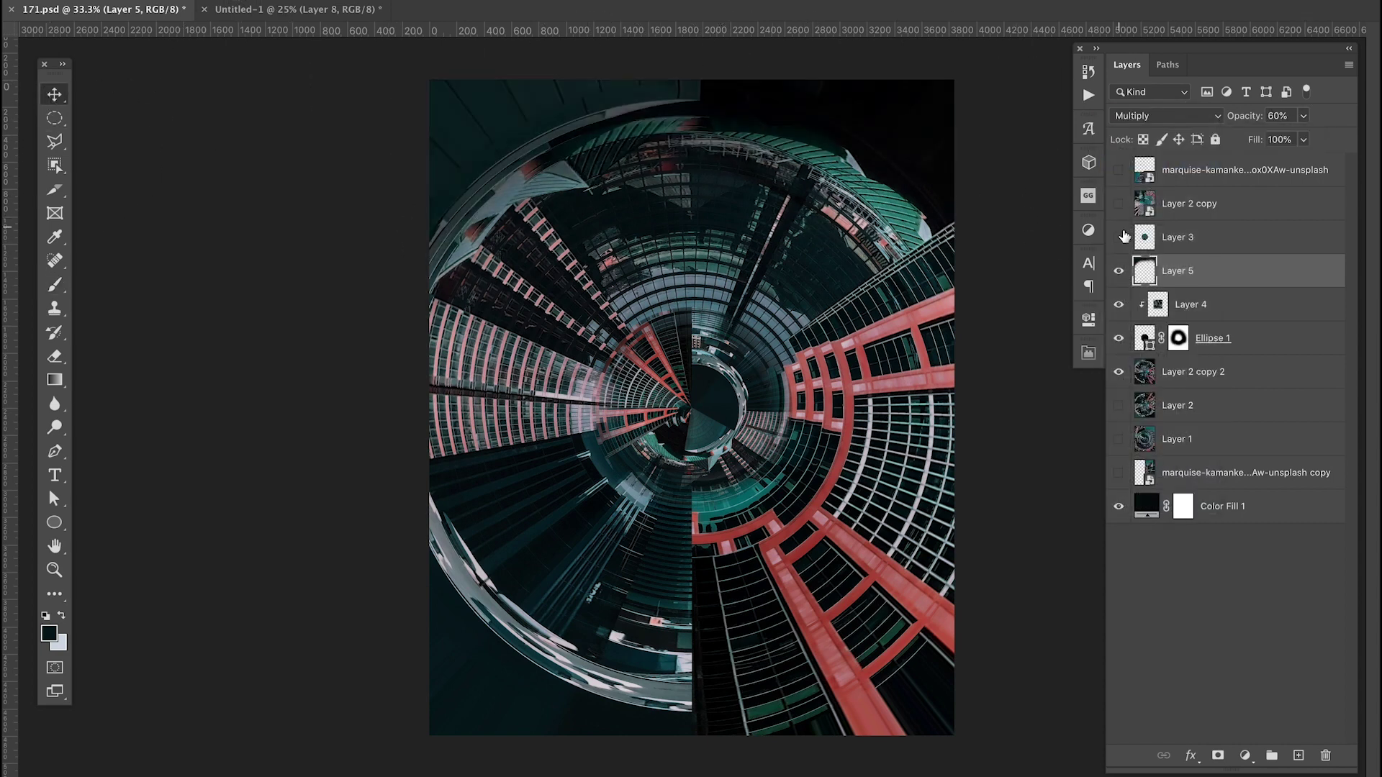
Compare against the original photo layer, then switch to the Untitled-1 document.
{"action": "left_click", "coordinate": [1118, 170]}
{"action": "left_click", "coordinate": [1118, 169]}
{"action": "key", "text": "ctrl+Tab"}
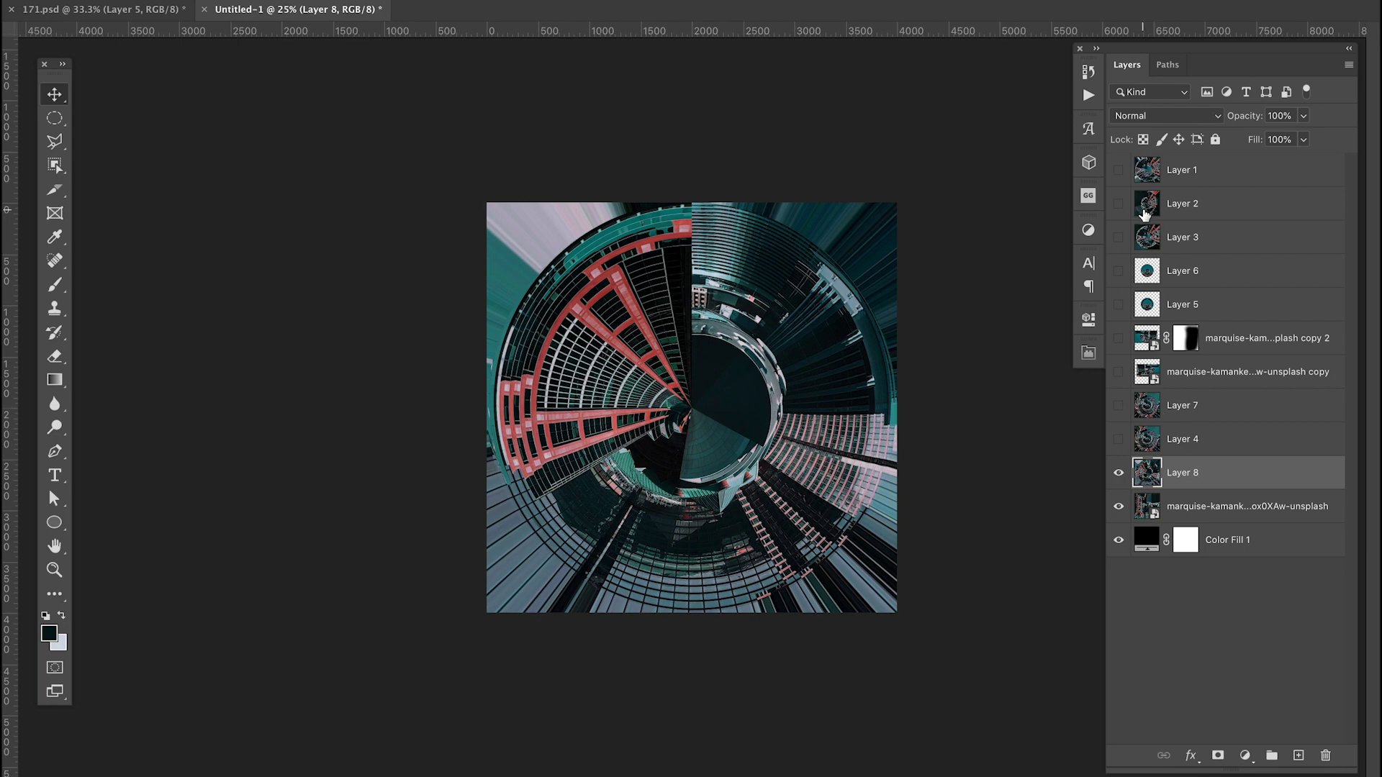
Show facade copy 2 with its mask disabled, hide the lower layers, and stamp into Layer 9.
{"action": "left_click", "coordinate": [1118, 338]}
{"action": "right_click", "coordinate": [1186, 338]}
{"action": "left_click", "coordinate": [1252, 339]}
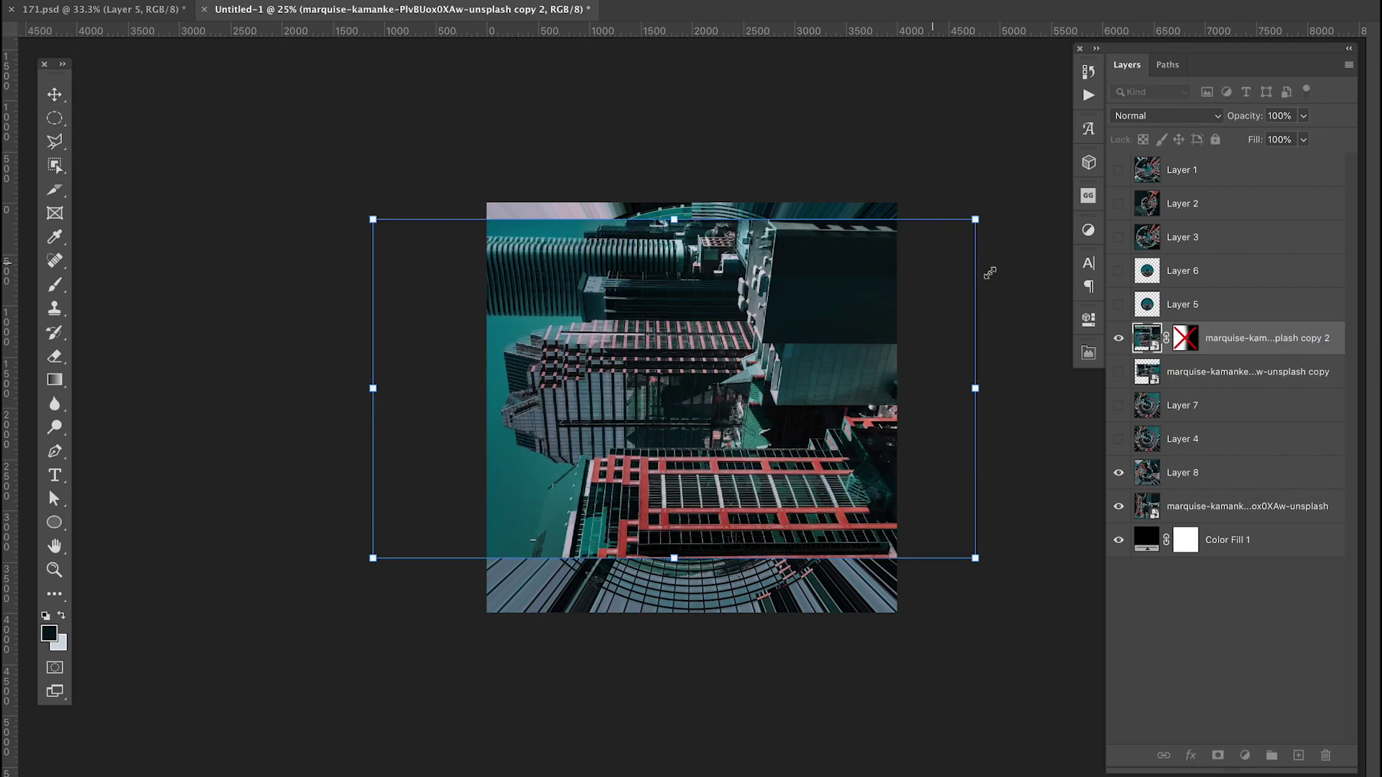
{"action": "left_click", "coordinate": [1118, 506]}
{"action": "left_click", "coordinate": [1118, 473]}
{"action": "key", "text": "ctrl+shift+alt+e"}
{"action": "key", "text": "ctrl+a"}
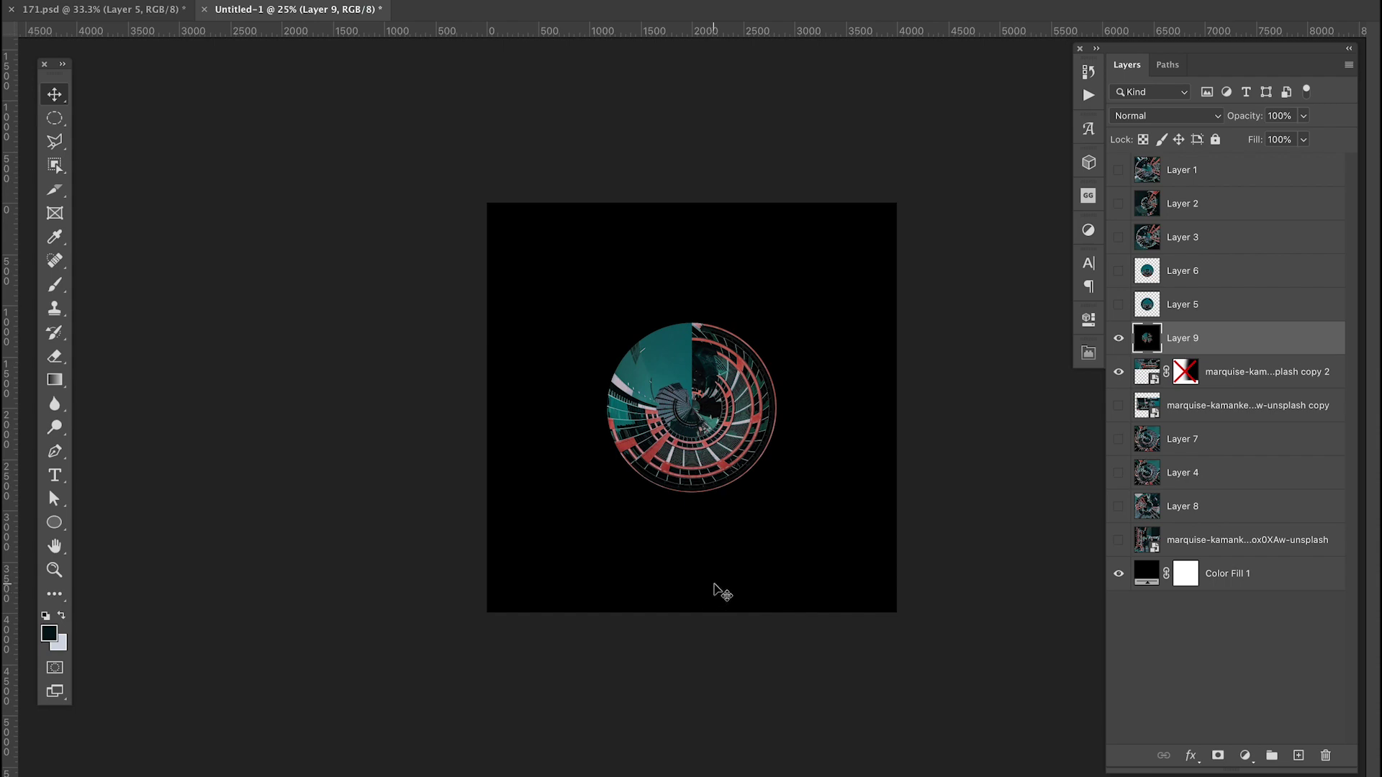
Enlarge the red facade image and position it along the canvas top.
{"action": "left_click", "coordinate": [1252, 372]}
{"action": "key", "text": "ctrl+d"}
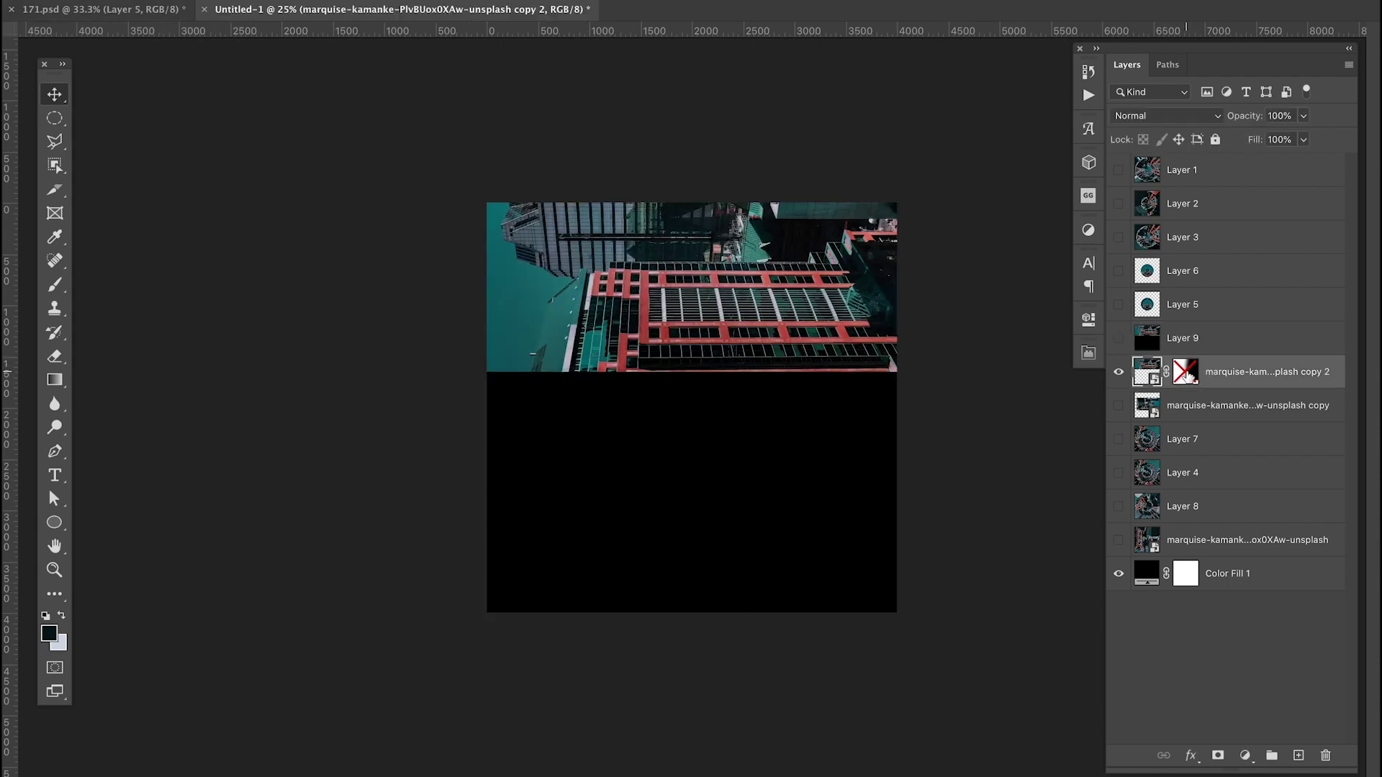
{"action": "key", "text": "ctrl+t"}
{"action": "left_click_drag", "start_coordinate": [370, 31], "coordinate": [79, 40]}
{"action": "key", "text": "Return"}
{"action": "left_click_drag", "start_coordinate": [609, 292], "coordinate": [730, 324]}
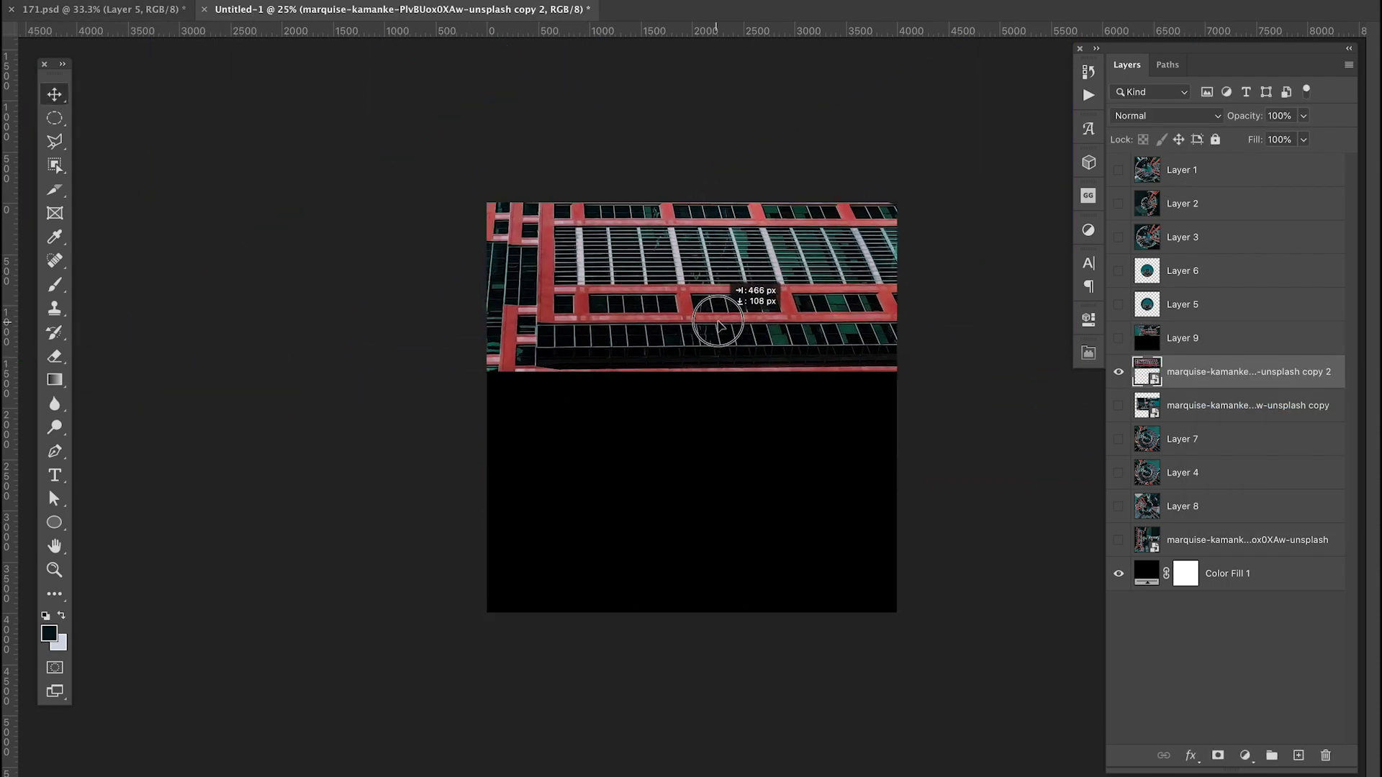
Stack a second facade copy below, merge into Layer 12, and apply Polar Coordinates.
{"action": "key", "text": "ctrl+alt+shift+e"}
{"action": "key", "text": "ctrl+j"}
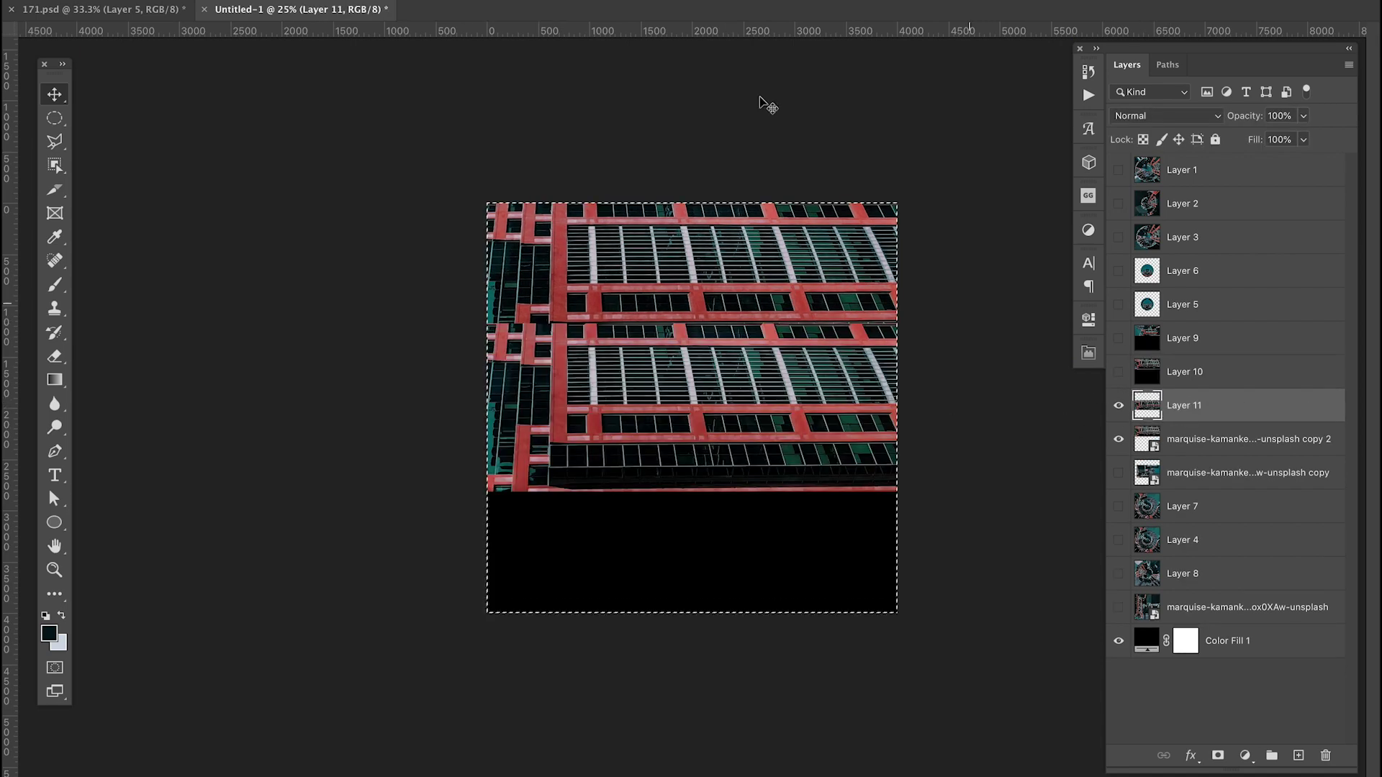
{"action": "left_click_drag", "start_coordinate": [781, 405], "coordinate": [781, 533]}
{"action": "key", "text": "ctrl+alt+shift+e"}
{"action": "key", "text": "ctrl+a"}
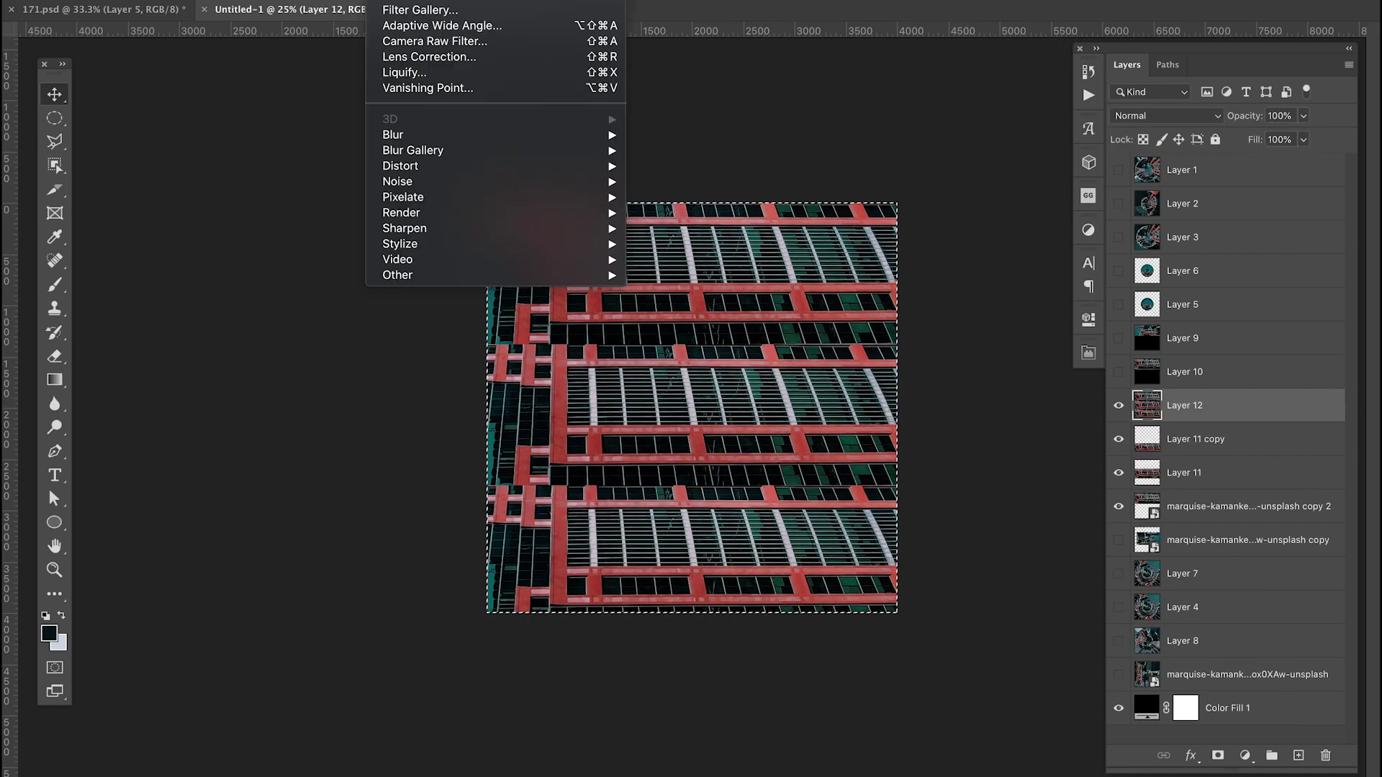
{"action": "key", "text": "ctrl+f"}
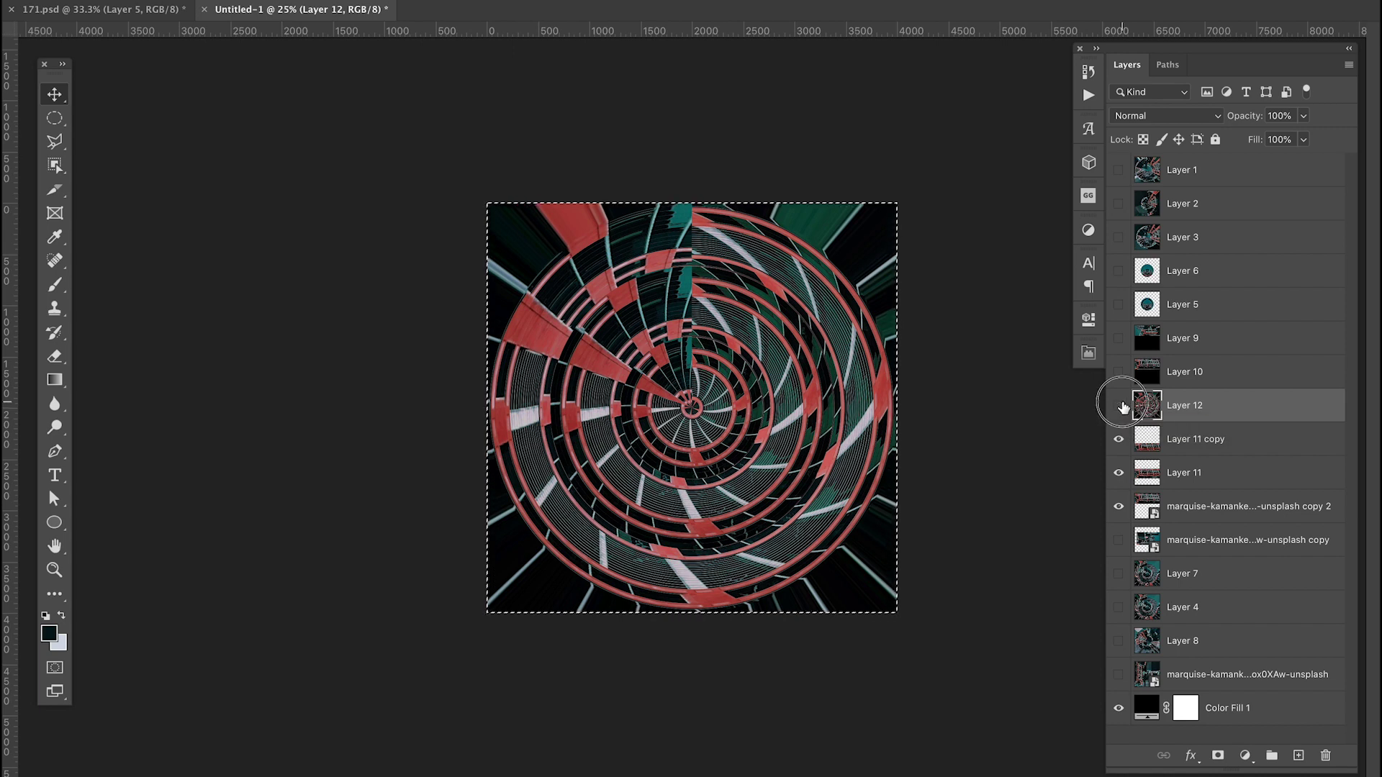
{"action": "left_click", "coordinate": [141, 11]}
{"action": "left_click", "coordinate": [288, 10]}
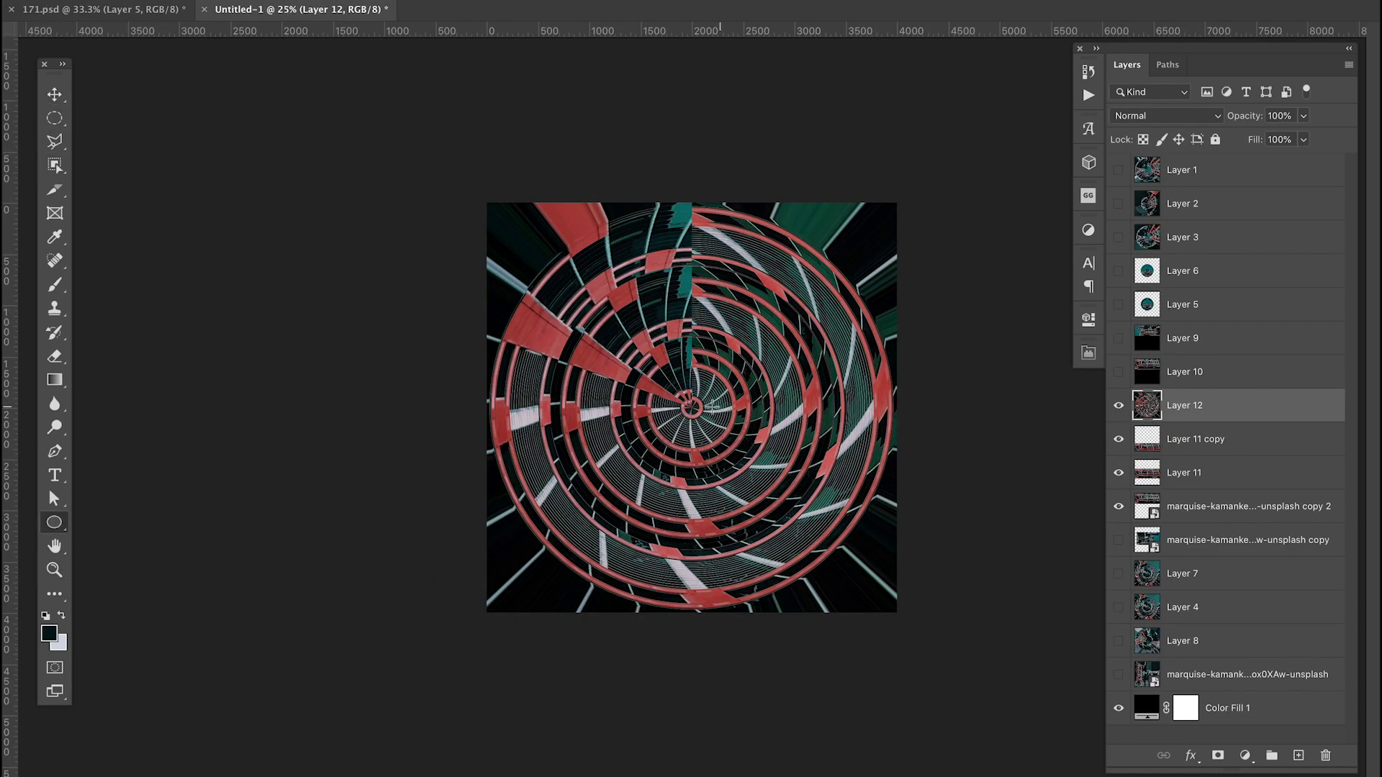
Draw and delete a dark circle over the ring image, then return to 171.psd.
{"action": "left_click_drag", "start_coordinate": [711, 407], "coordinate": [1240, 210]}
{"action": "key", "text": "v"}
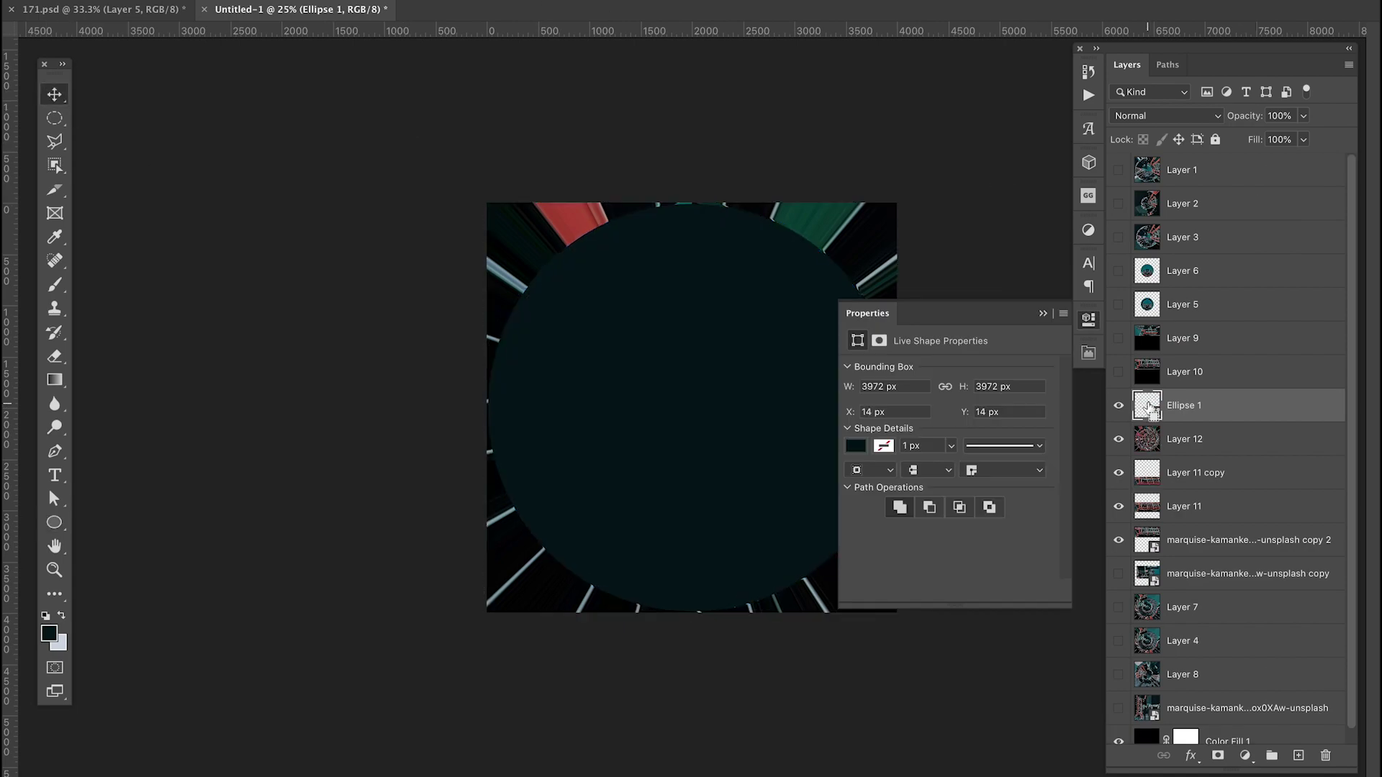
{"action": "key", "text": "Delete"}
{"action": "left_click", "coordinate": [101, 9]}
Convert Layer 6 to a smart object, keeping its blend mode at Normal.
{"action": "right_click", "coordinate": [1195, 302]}
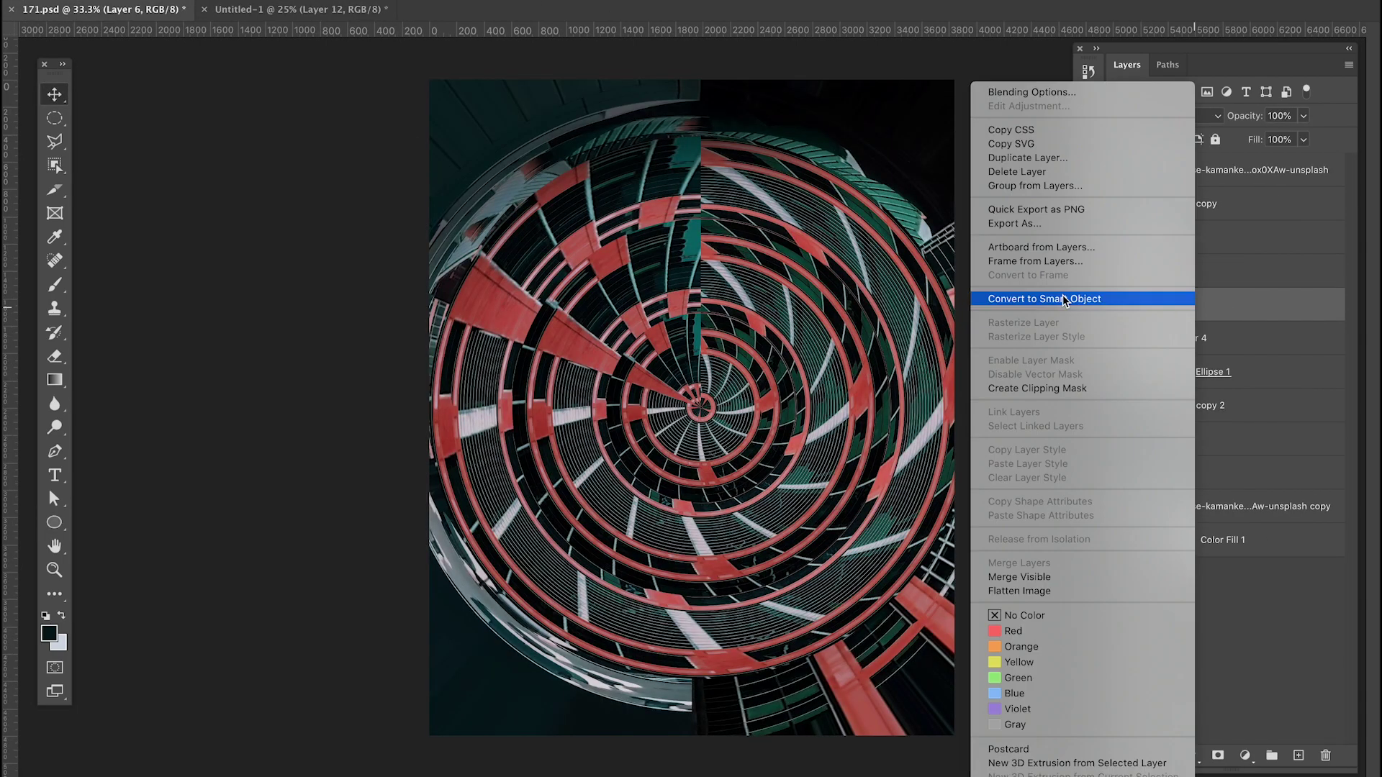
{"action": "left_click", "coordinate": [1064, 300]}
{"action": "left_click", "coordinate": [1118, 308]}
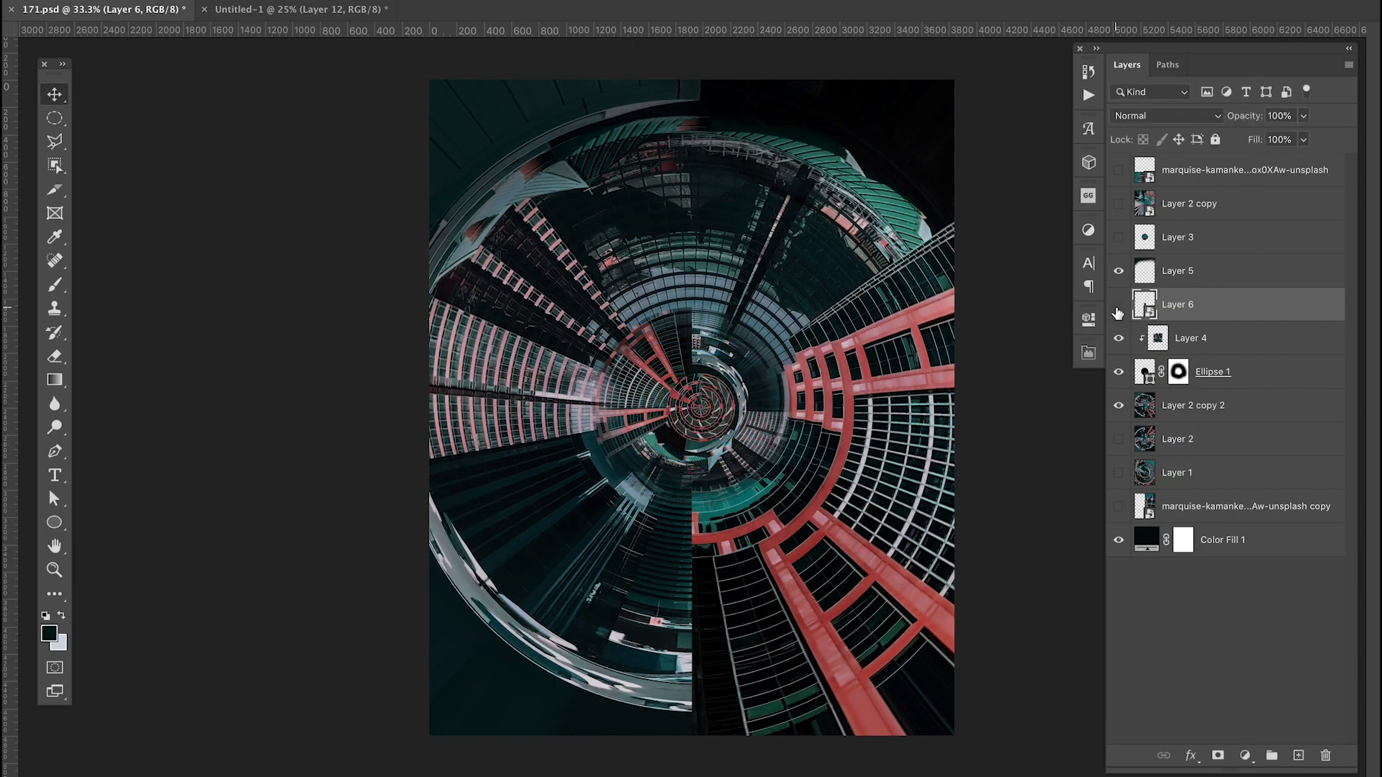
{"action": "left_click", "coordinate": [1117, 308]}
{"action": "left_click", "coordinate": [1164, 115]}
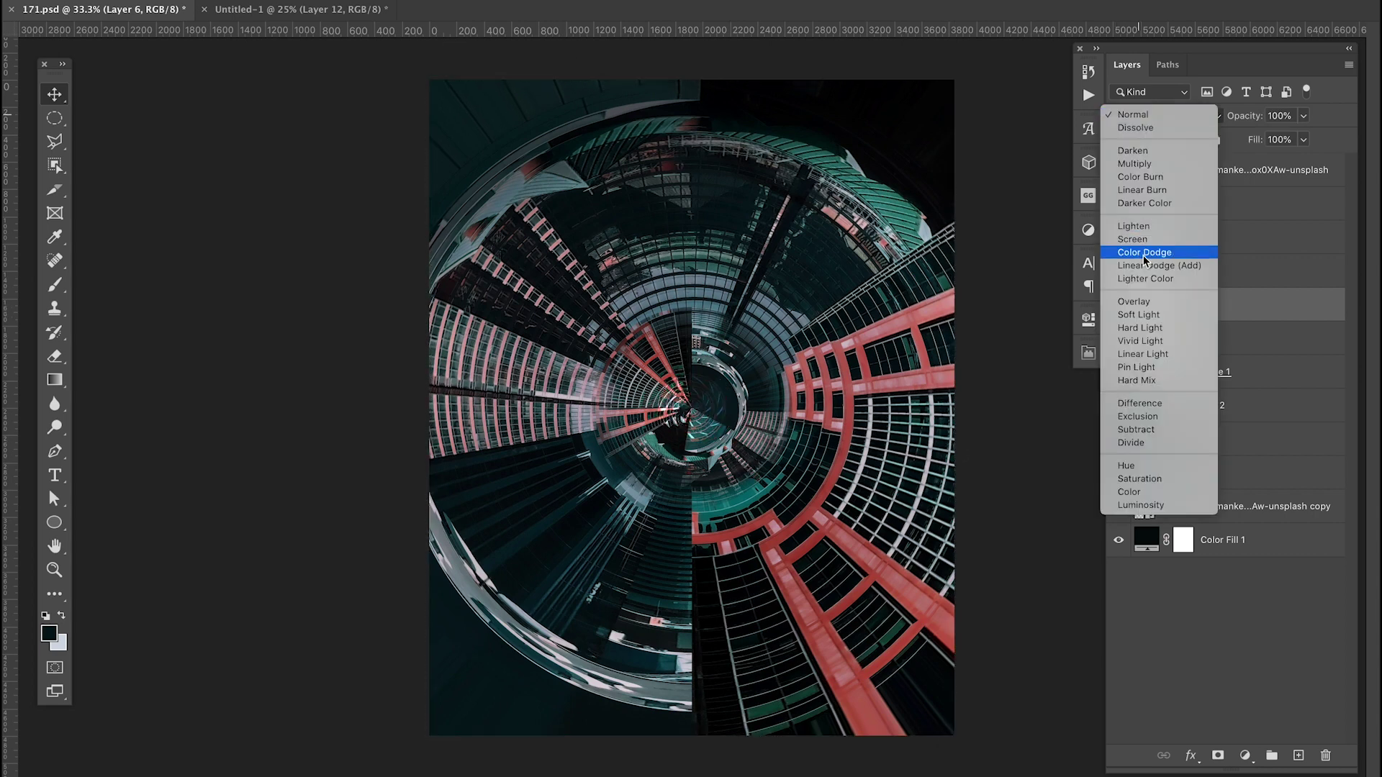
{"action": "left_click", "coordinate": [1163, 114]}
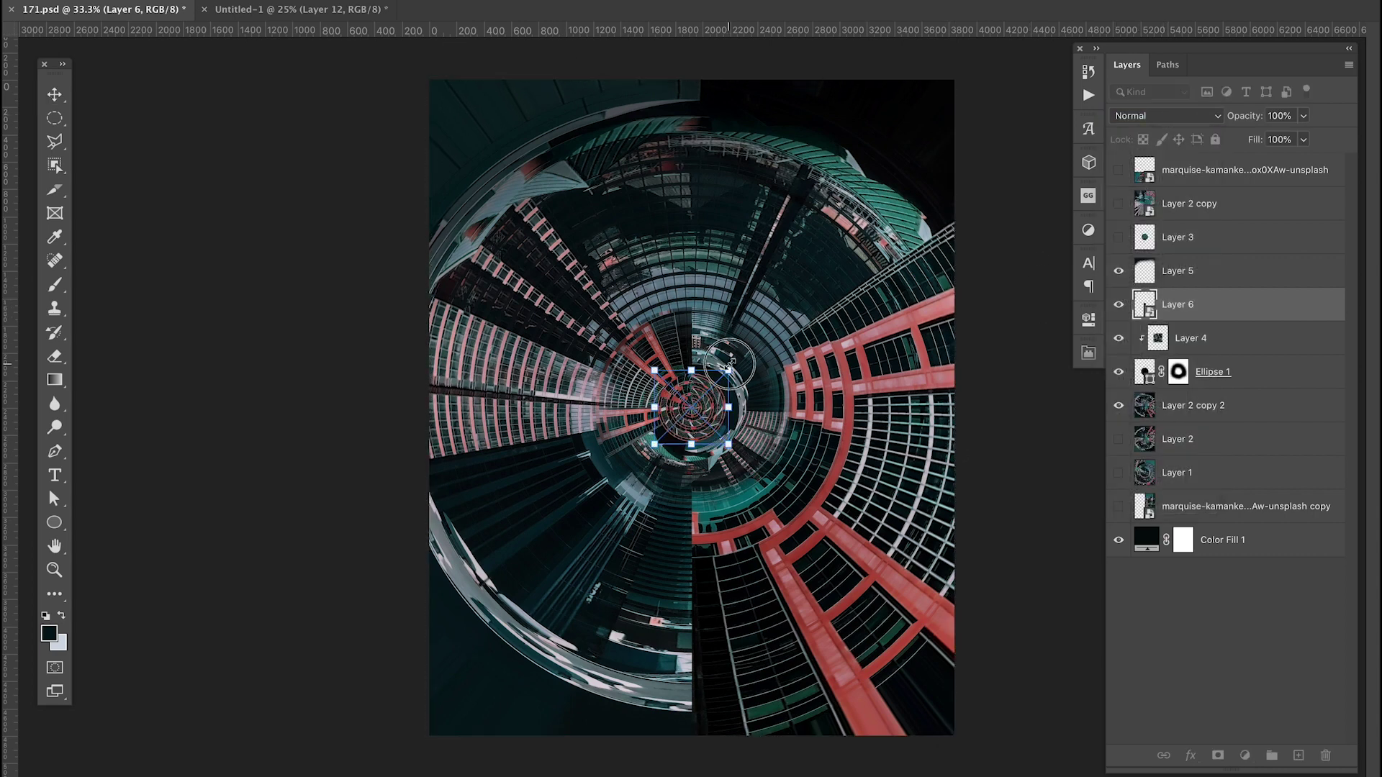
Resize the ring art to fill the centre circle and hide Layer 2 copy 2.
{"action": "left_click_drag", "start_coordinate": [729, 370], "coordinate": [741, 357]}
{"action": "key", "text": "Return"}
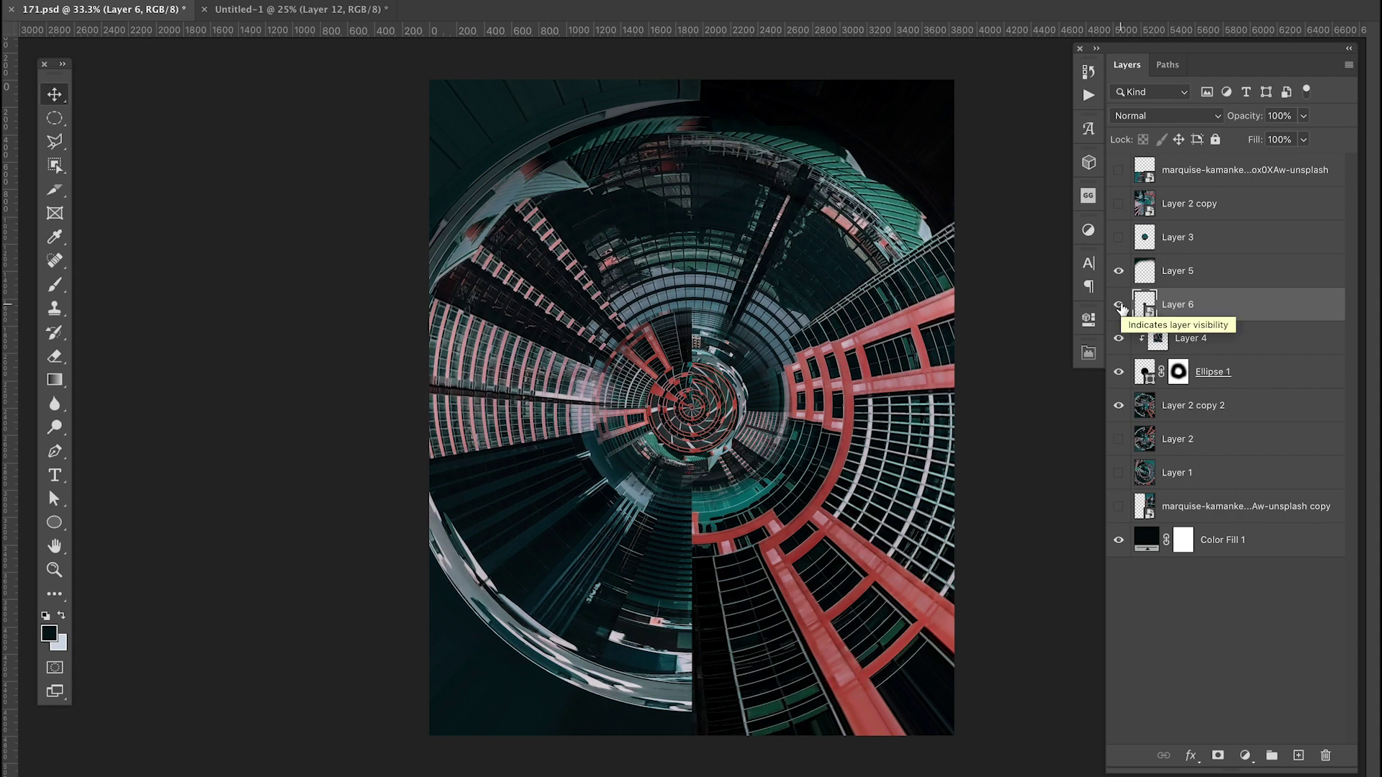
{"action": "left_click", "coordinate": [1152, 405]}
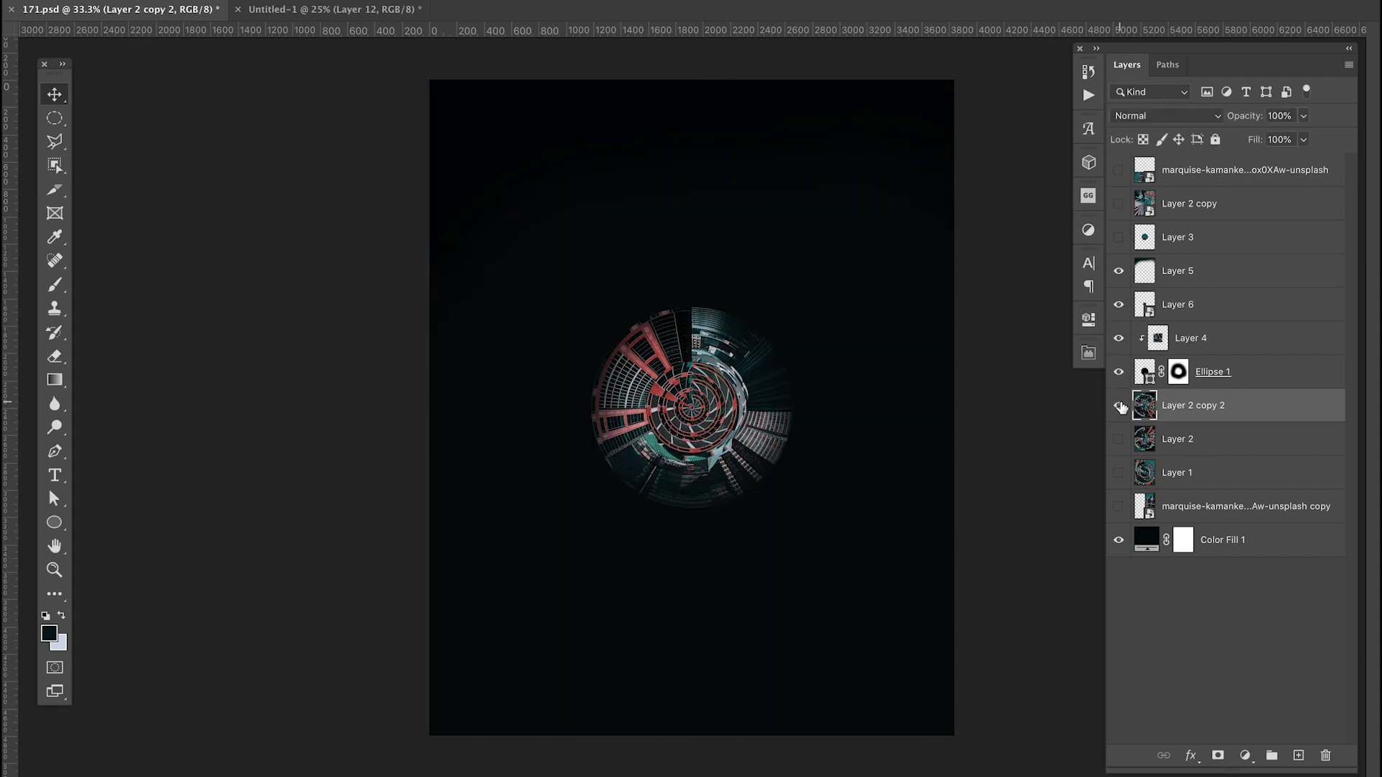
Duplicate Layer 2 copy 2 as Layer 2 copy 3 with a Spin Radial Blur smart filter, amount 10.
{"action": "left_click", "coordinate": [1120, 408]}
{"action": "key", "text": "ctrl+j"}
{"action": "right_click", "coordinate": [1195, 406]}
{"action": "left_click", "coordinate": [1080, 295]}
{"action": "left_click", "coordinate": [690, 245]}
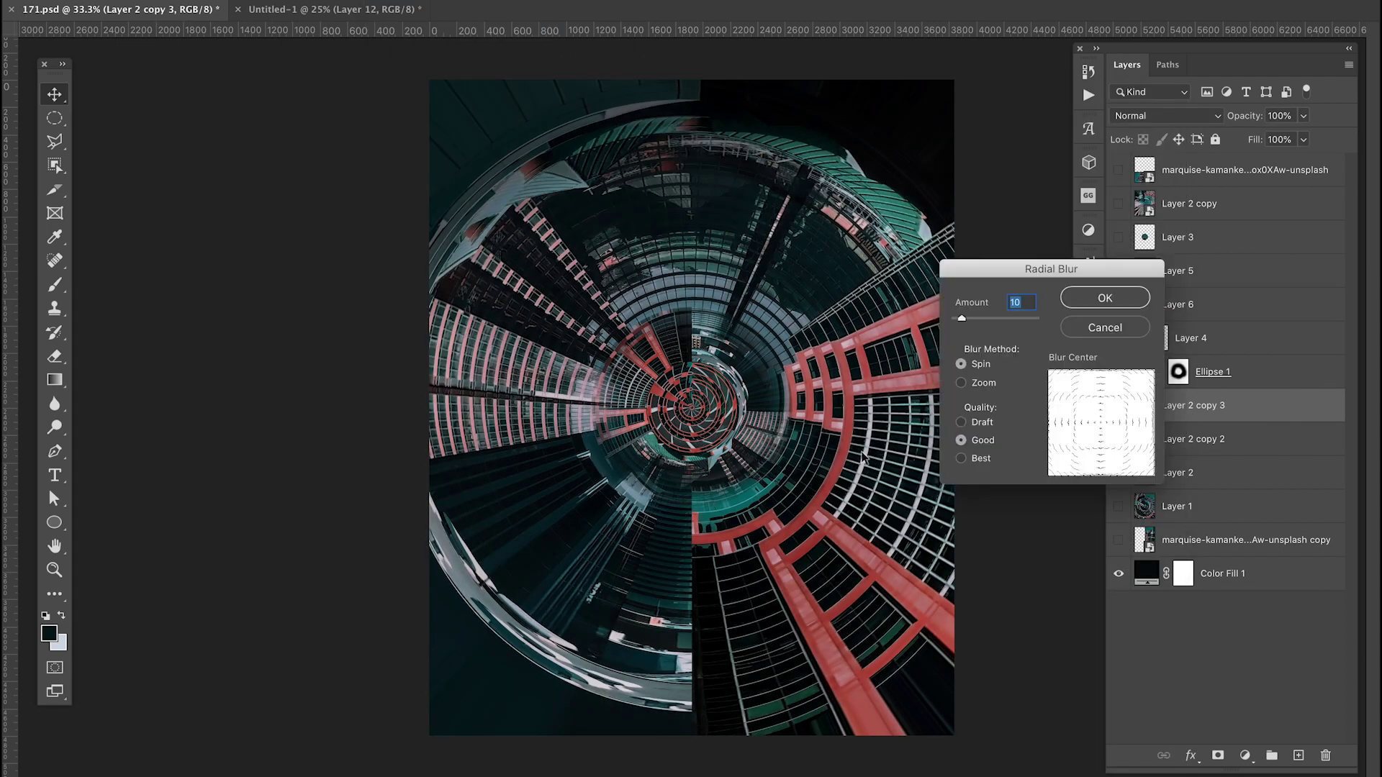
{"action": "left_click", "coordinate": [1120, 297]}
{"action": "key", "text": "ctrl+z"}
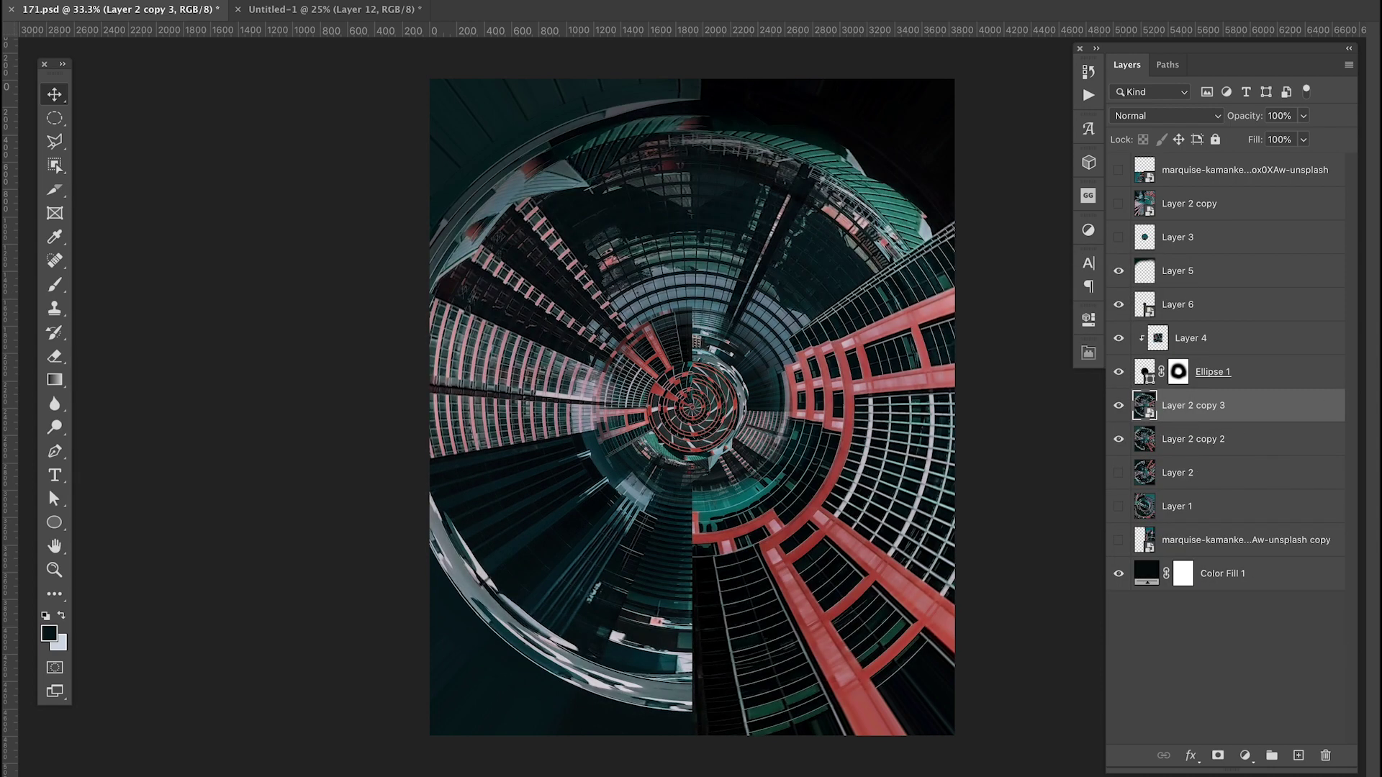
{"action": "left_click", "coordinate": [389, 0]}
{"action": "left_click", "coordinate": [677, 244]}
{"action": "left_click", "coordinate": [1105, 298]}
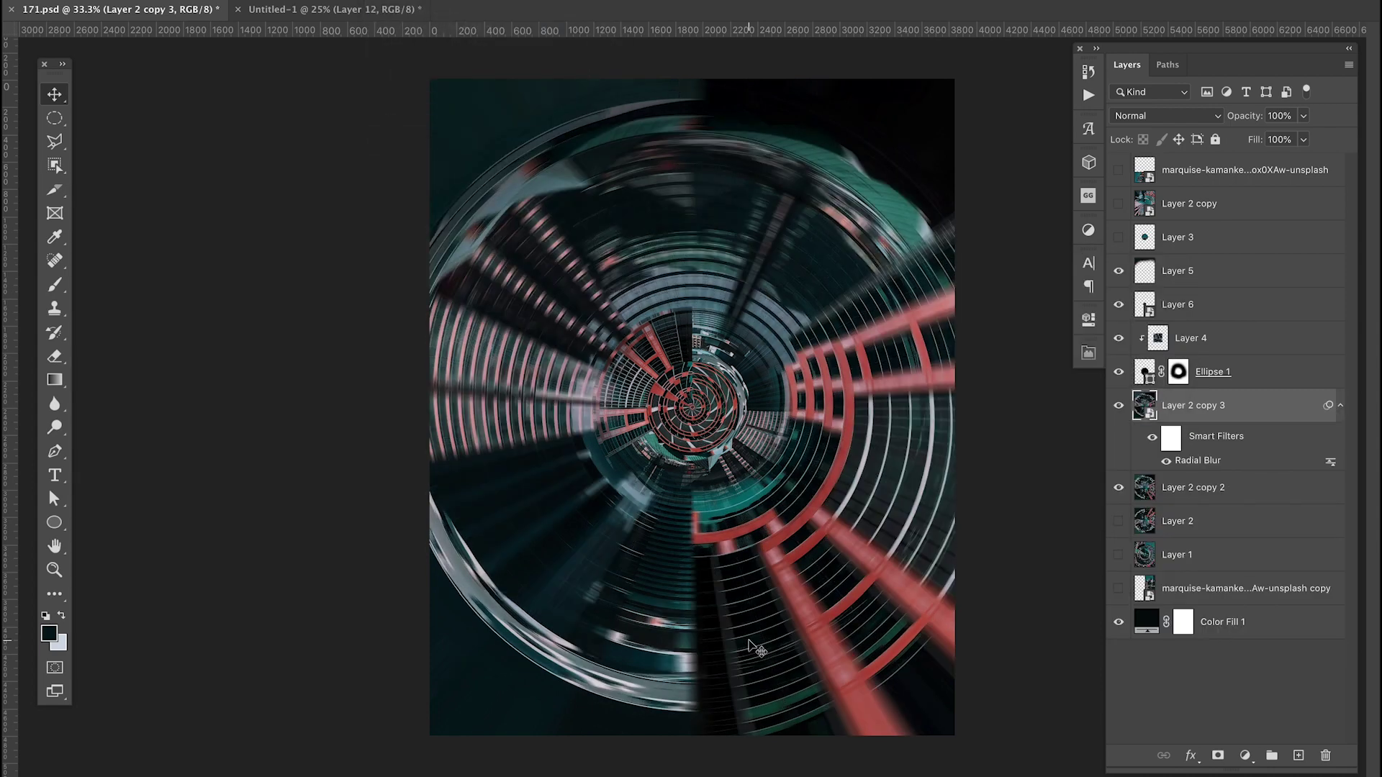
Mask the blur out of the tunnel centre with black, then show and select Layer 2 copy.
{"action": "left_click", "coordinate": [1218, 755]}
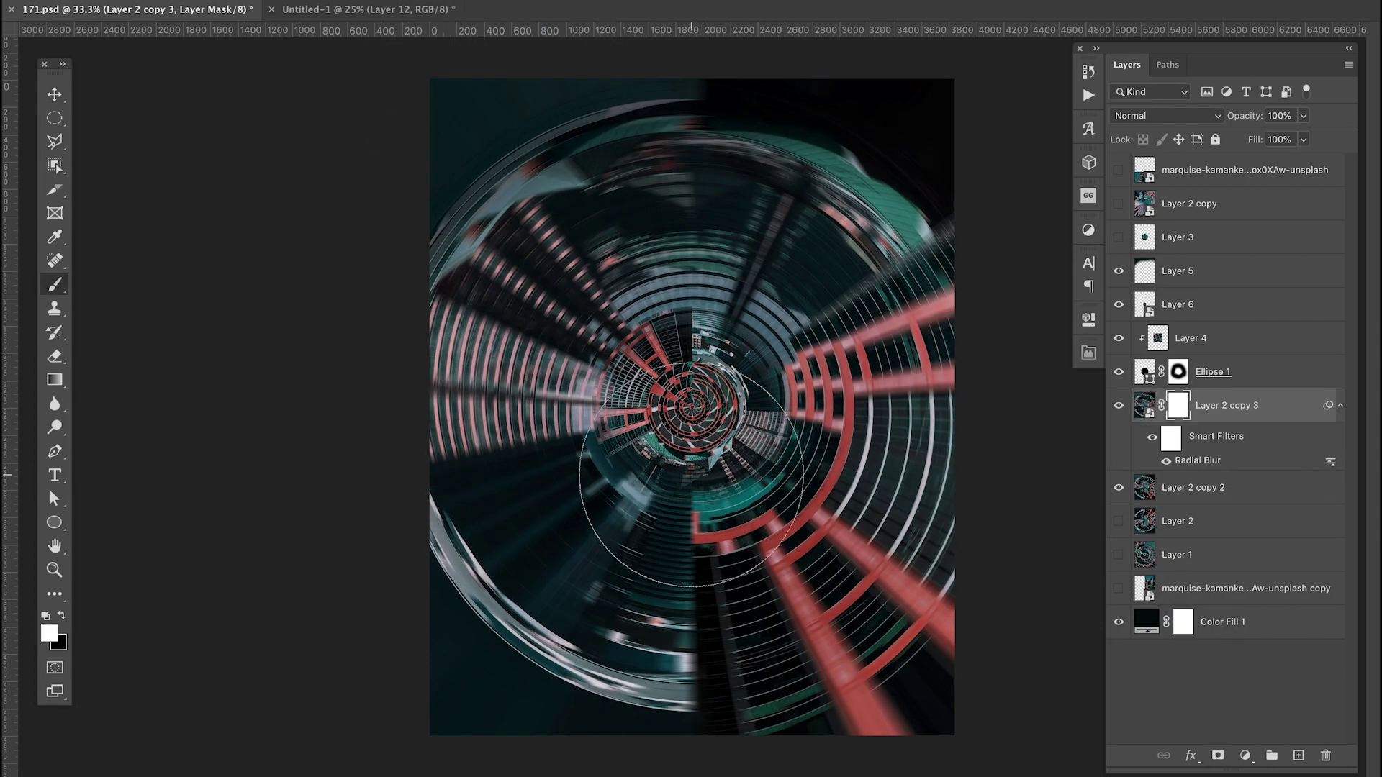
{"action": "key", "text": "x"}
{"action": "left_click", "coordinate": [691, 406]}
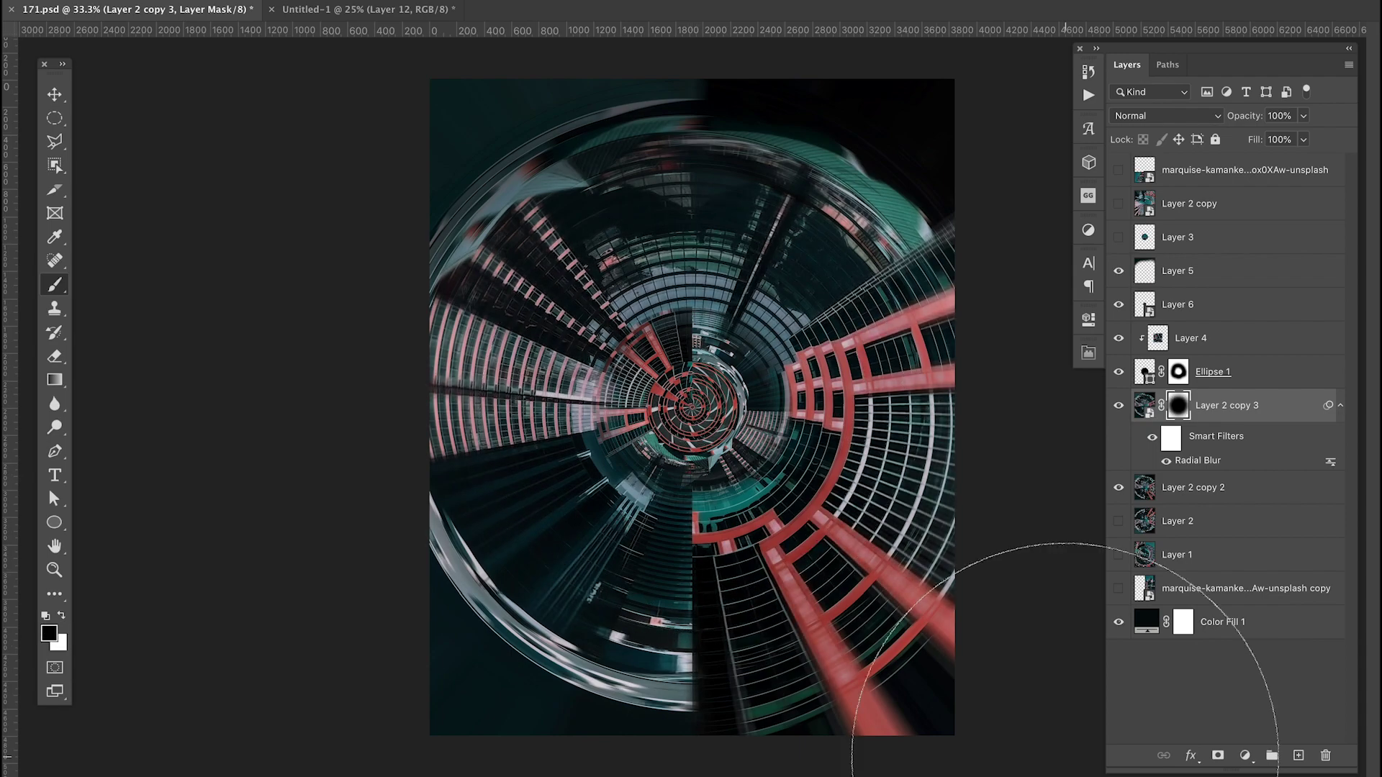
{"action": "left_click", "coordinate": [1118, 204]}
{"action": "left_click", "coordinate": [1188, 203]}
{"action": "left_click", "coordinate": [1155, 116]}
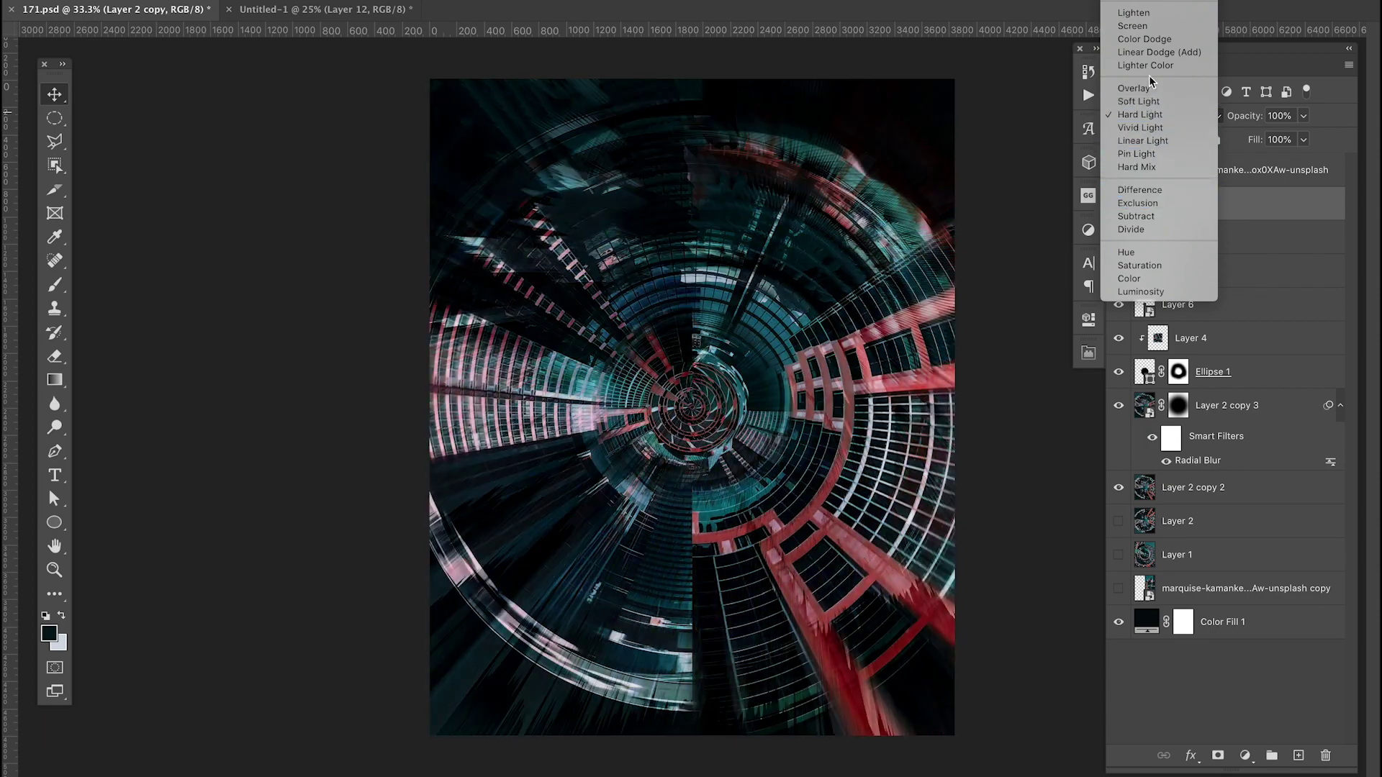
Set Layer 2 copy to Overlay and apply Levels with midtones at 1.48.
{"action": "left_click", "coordinate": [1143, 88]}
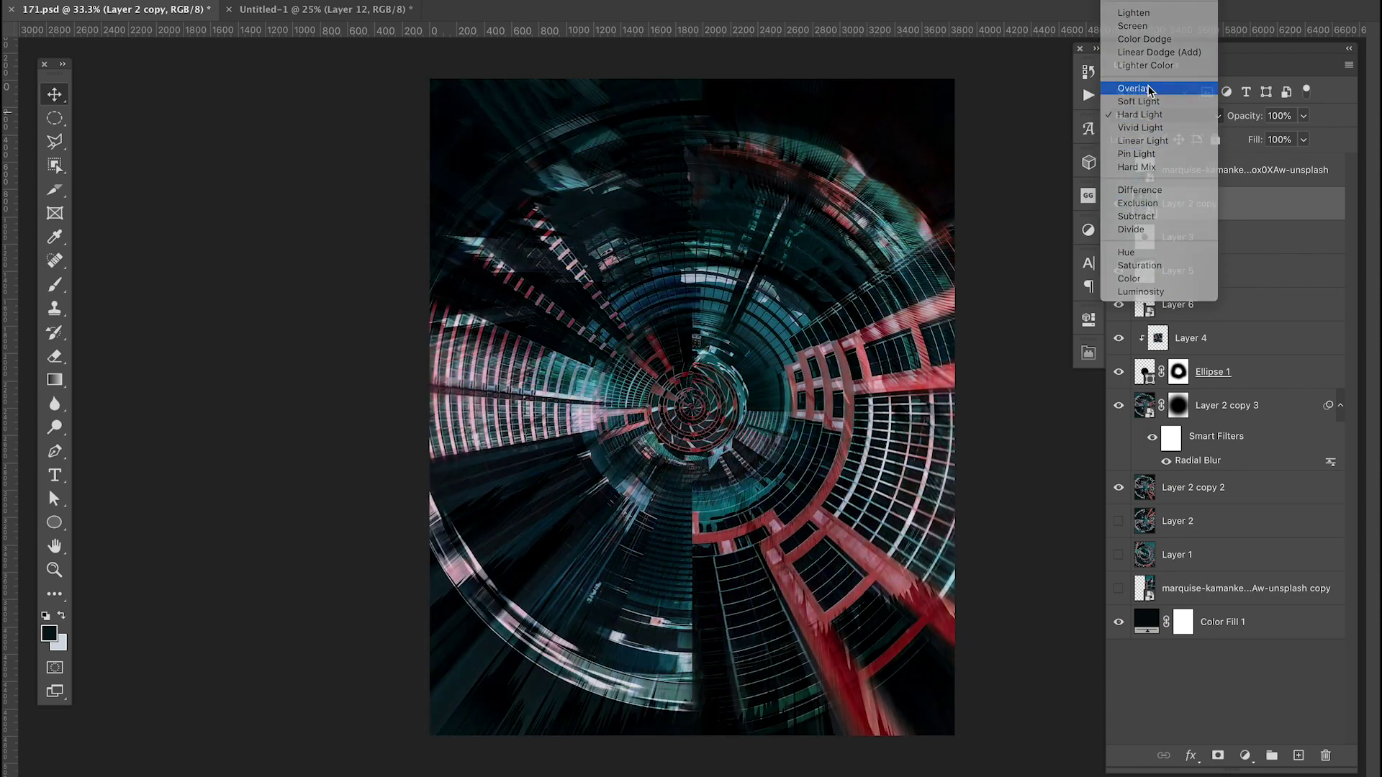
{"action": "key", "text": "ctrl+l"}
{"action": "left_click_drag", "start_coordinate": [740, 314], "coordinate": [729, 313]}
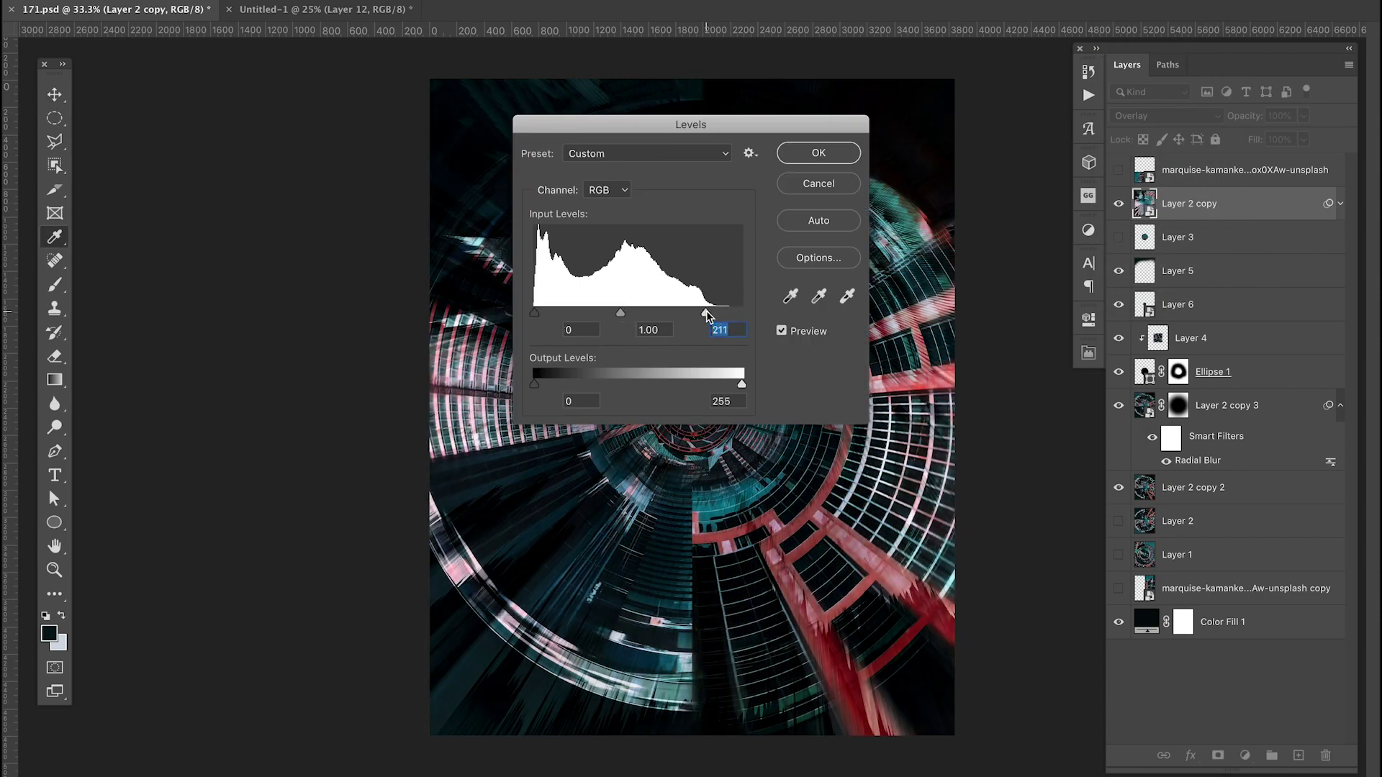
{"action": "left_click_drag", "start_coordinate": [637, 313], "coordinate": [604, 314]}
{"action": "left_click_drag", "start_coordinate": [822, 125], "coordinate": [963, 435]}
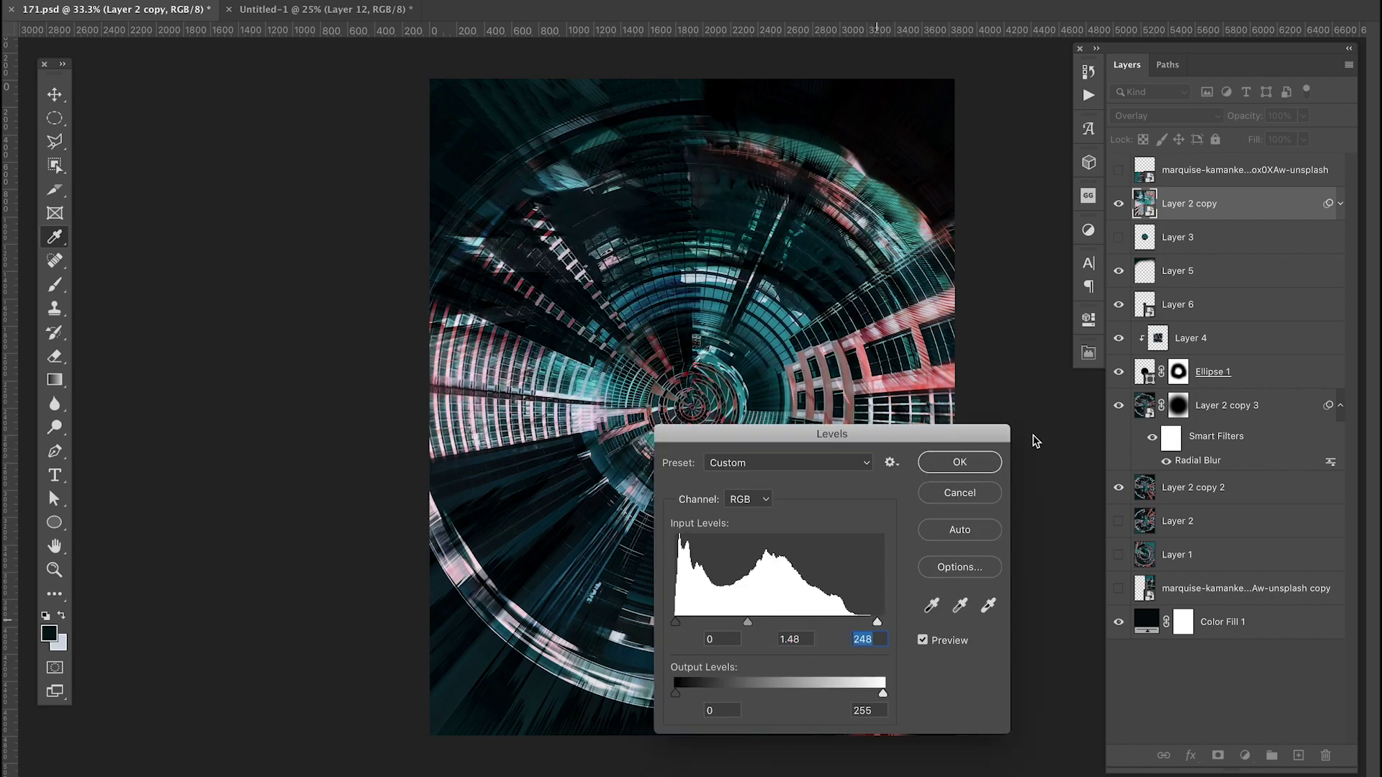
{"action": "key", "text": "Return"}
Switch Layer 2 copy to Soft Light, toggle Layer 3, and hide Layer 6.
{"action": "left_click", "coordinate": [1164, 115]}
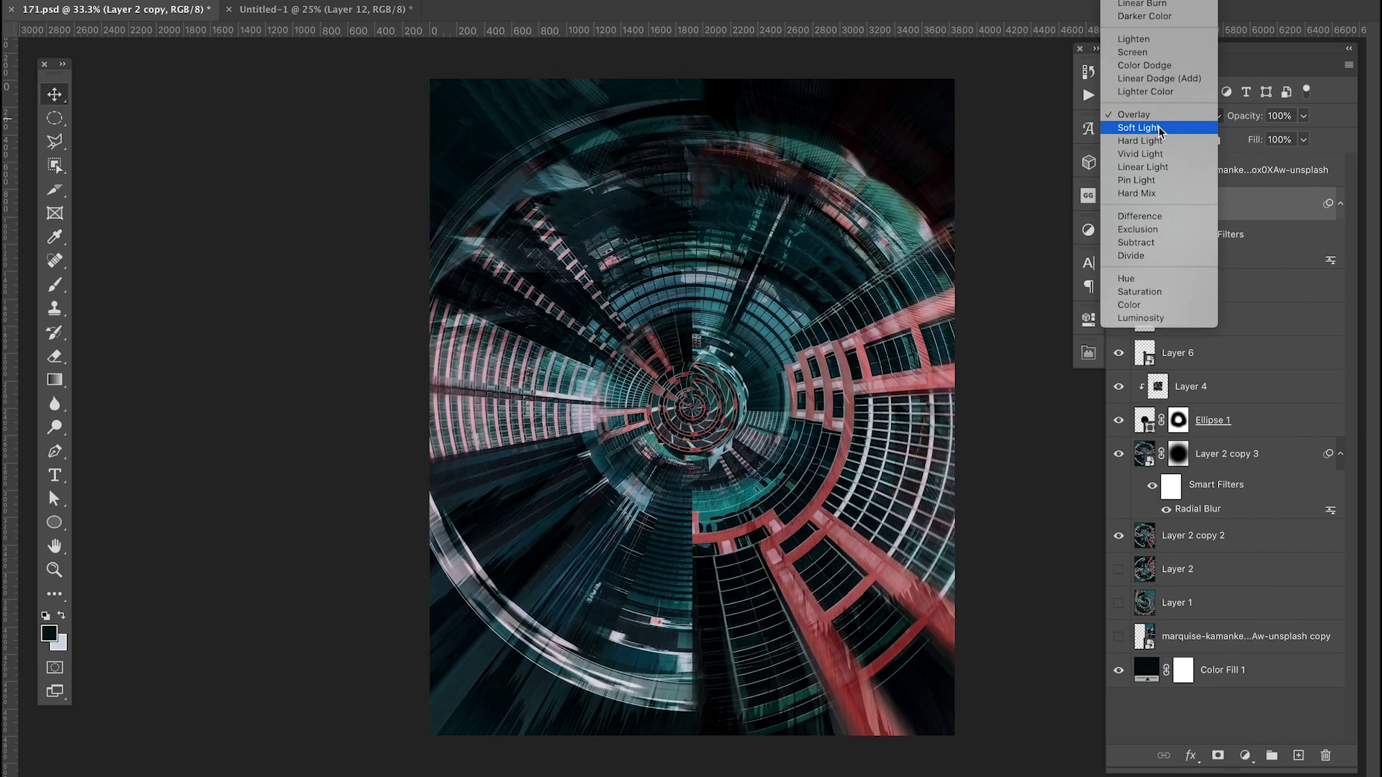
{"action": "left_click", "coordinate": [1159, 128]}
{"action": "left_click", "coordinate": [1178, 286]}
{"action": "left_click", "coordinate": [1119, 286]}
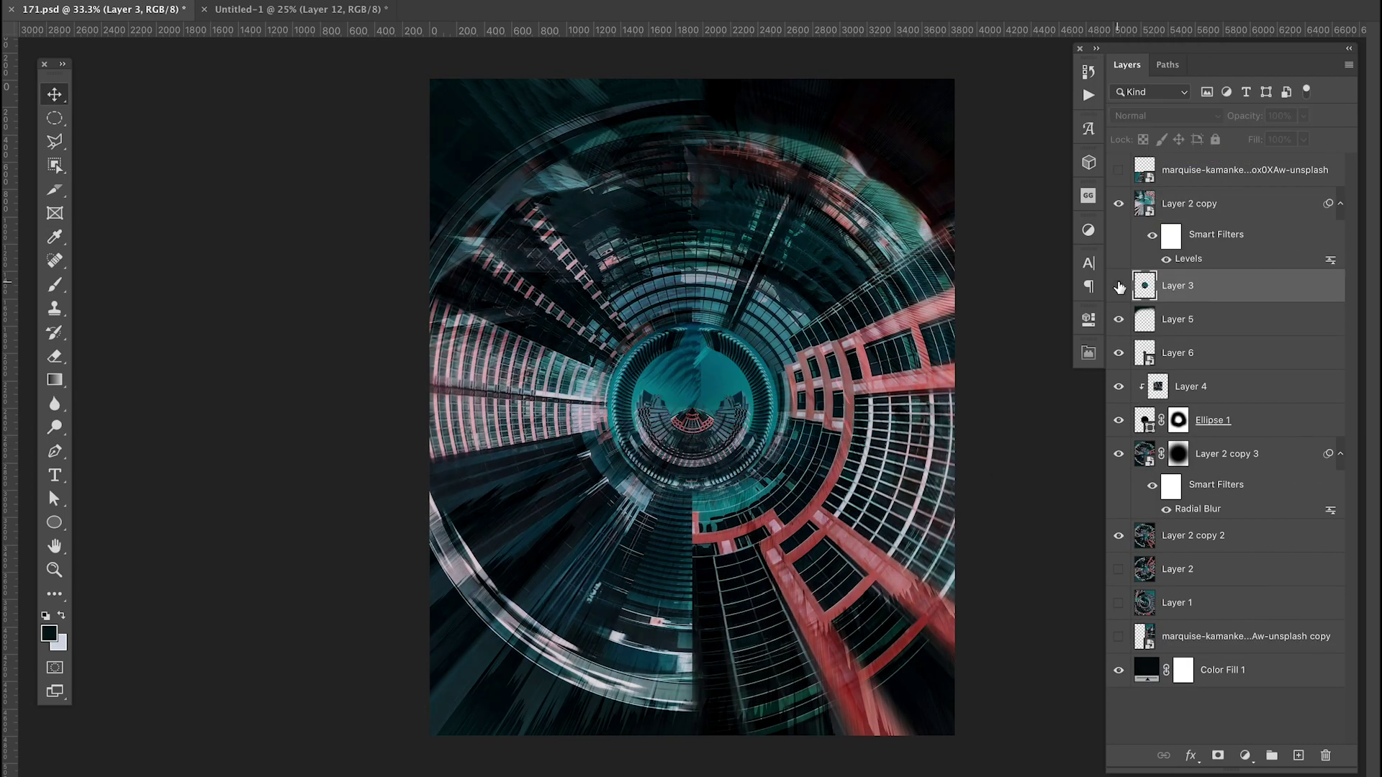
{"action": "left_click", "coordinate": [1119, 353]}
{"action": "left_click", "coordinate": [1120, 453]}
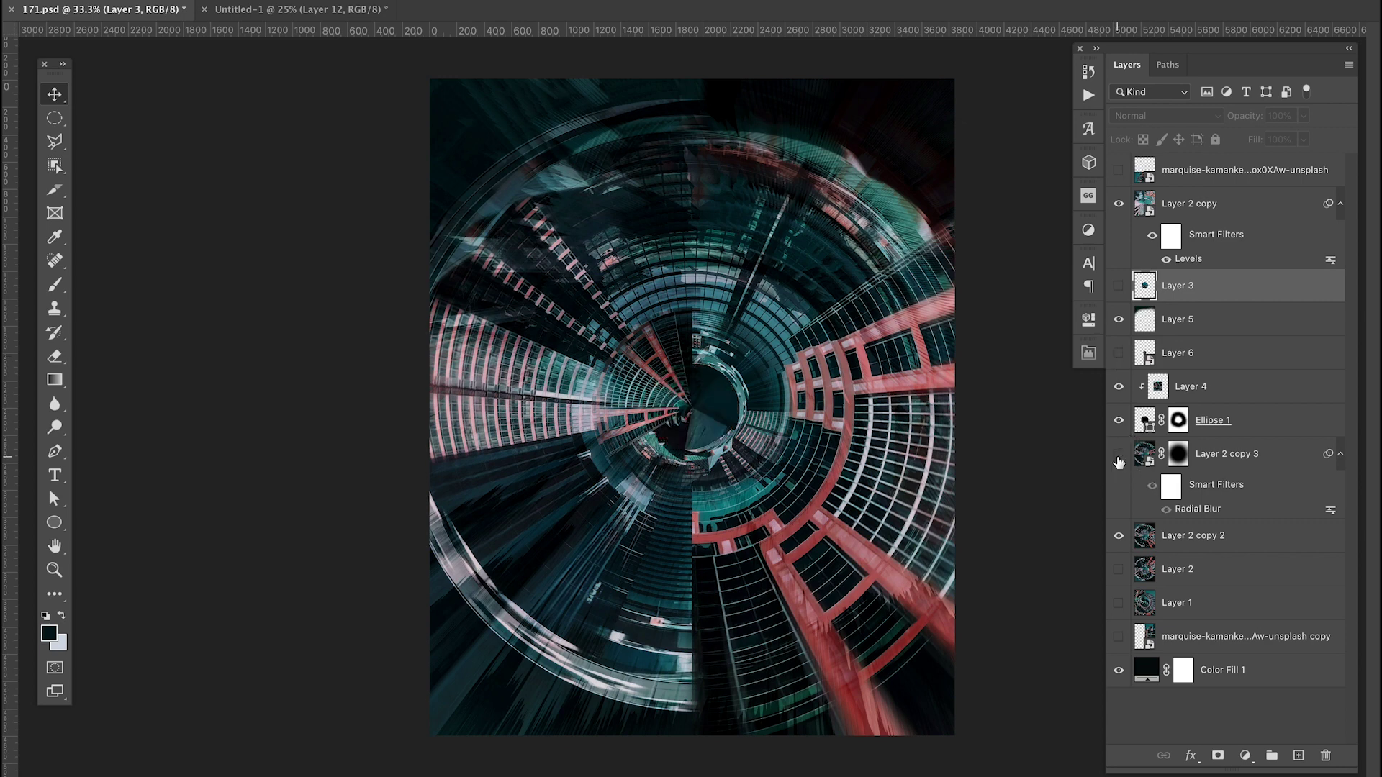
{"action": "left_click", "coordinate": [1201, 182]}
Stamp the visible image into Layer 7, apply Trace Contour, and invert the result.
{"action": "key", "text": "ctrl+alt+shift+e"}
{"action": "left_click", "coordinate": [392, 0]}
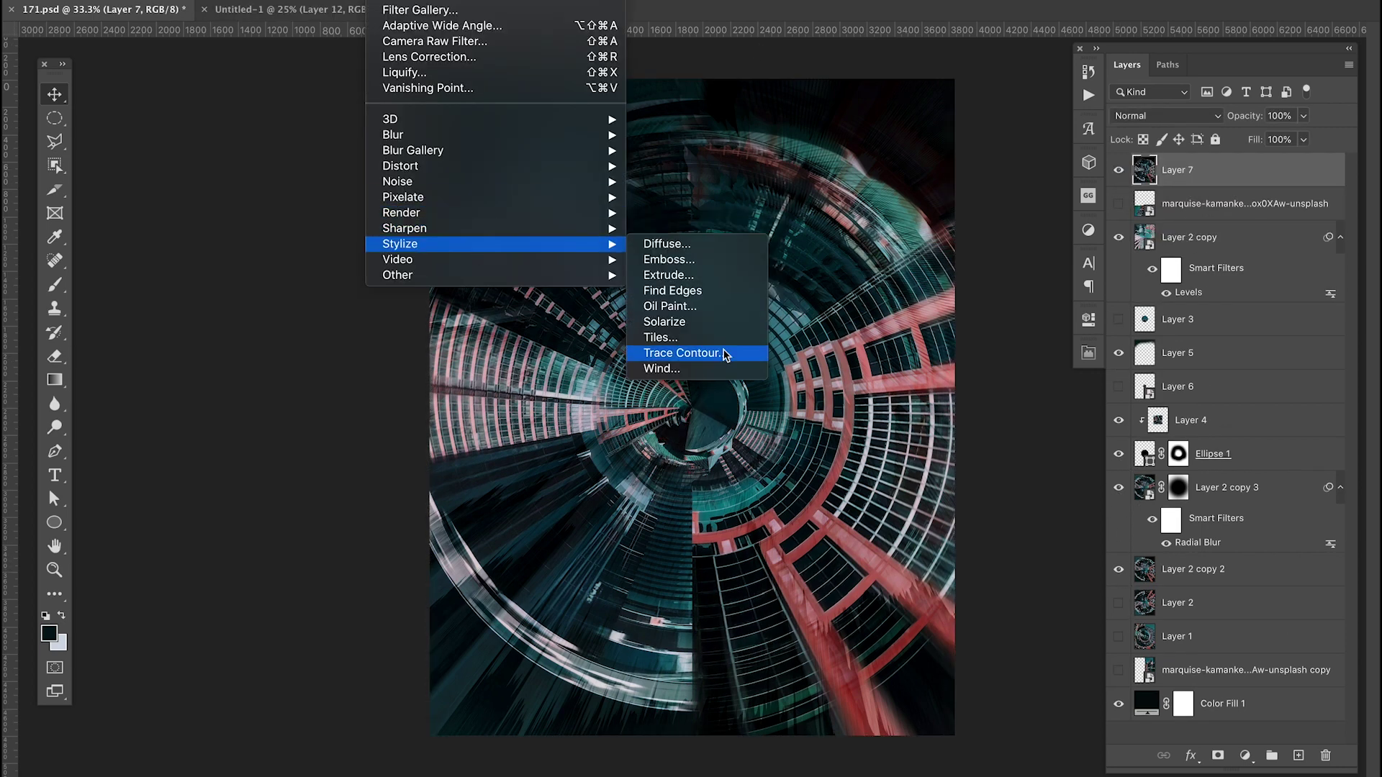
{"action": "left_click", "coordinate": [681, 353]}
{"action": "mouse_move", "coordinate": [666, 367]}
{"action": "left_mouse_down"}
{"action": "mouse_move", "coordinate": [575, 367]}
{"action": "mouse_move", "coordinate": [669, 367]}
{"action": "left_mouse_up"}
{"action": "left_click", "coordinate": [776, 138]}
{"action": "key", "text": "ctrl+i"}
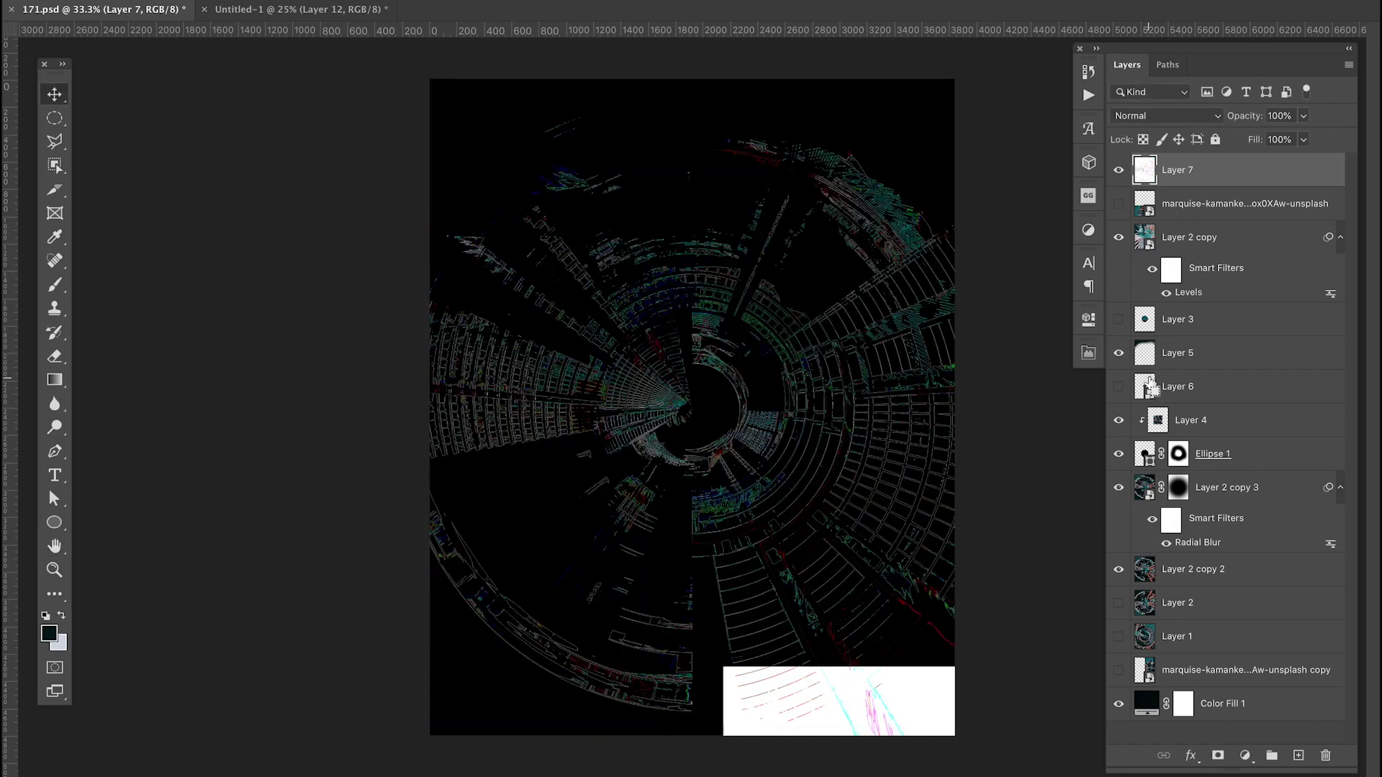
Set Layer 7 to Lighten and commit a Free Transform on it.
{"action": "left_click", "coordinate": [1166, 116]}
{"action": "left_click", "coordinate": [1143, 222]}
{"action": "left_click", "coordinate": [169, 0]}
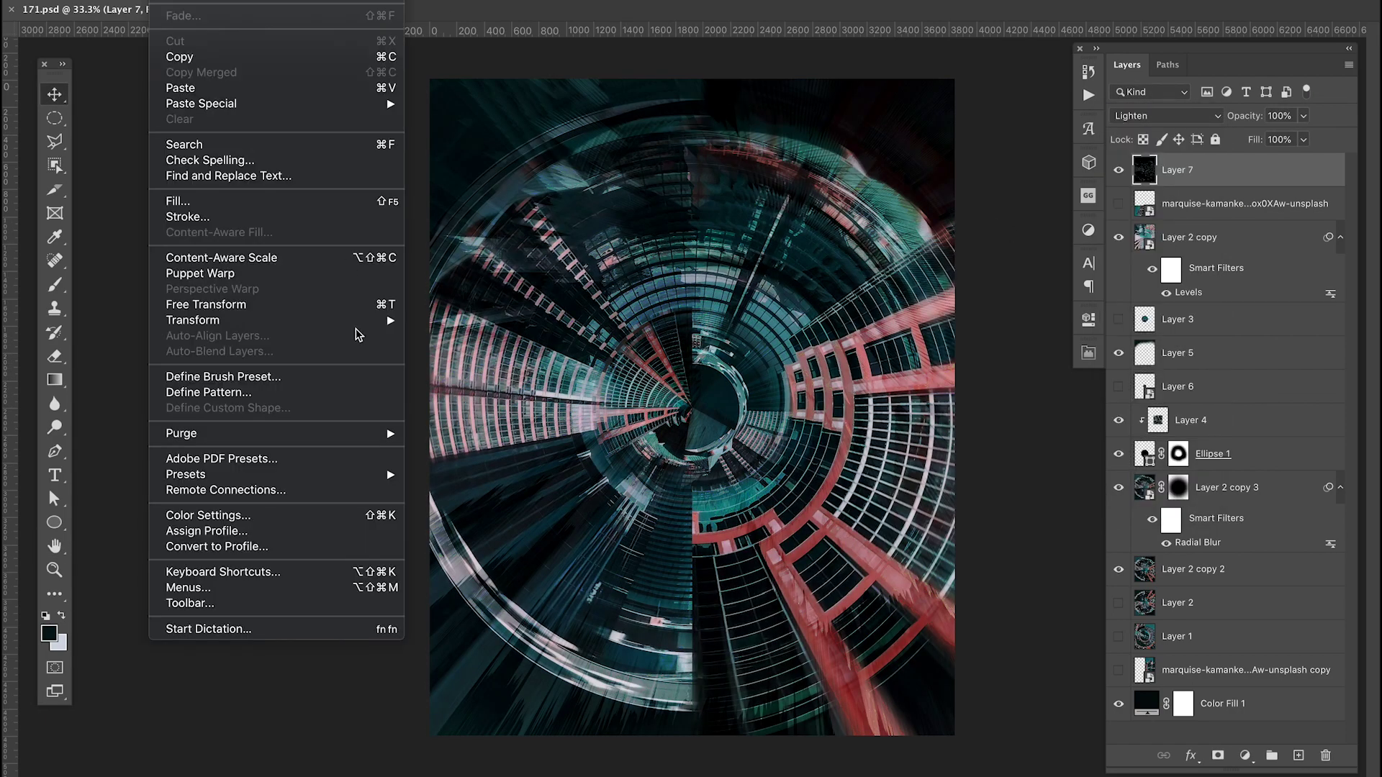
{"action": "left_click", "coordinate": [501, 528]}
{"action": "left_click", "coordinate": [1166, 115]}
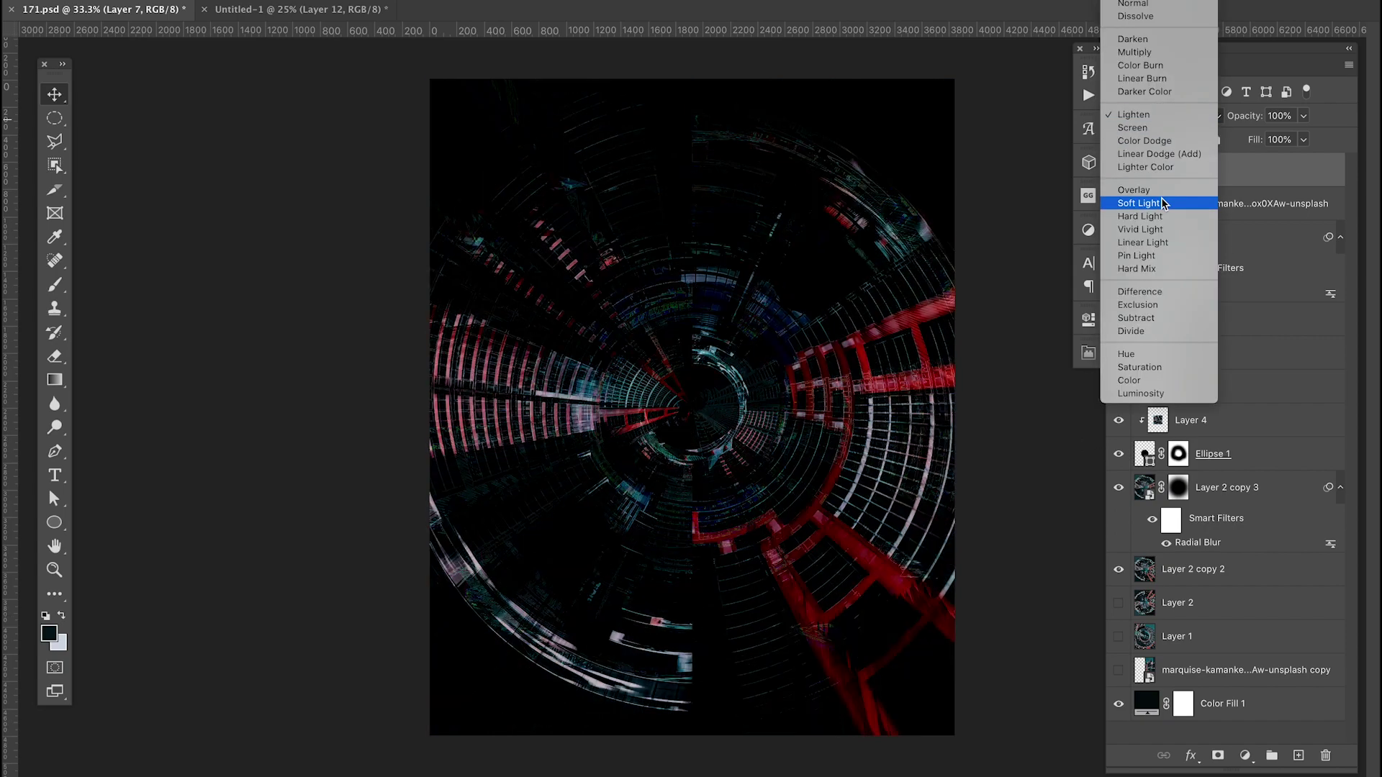
{"action": "key", "text": "Escape"}
{"action": "key", "text": "ctrl+t"}
{"action": "key", "text": "Return"}
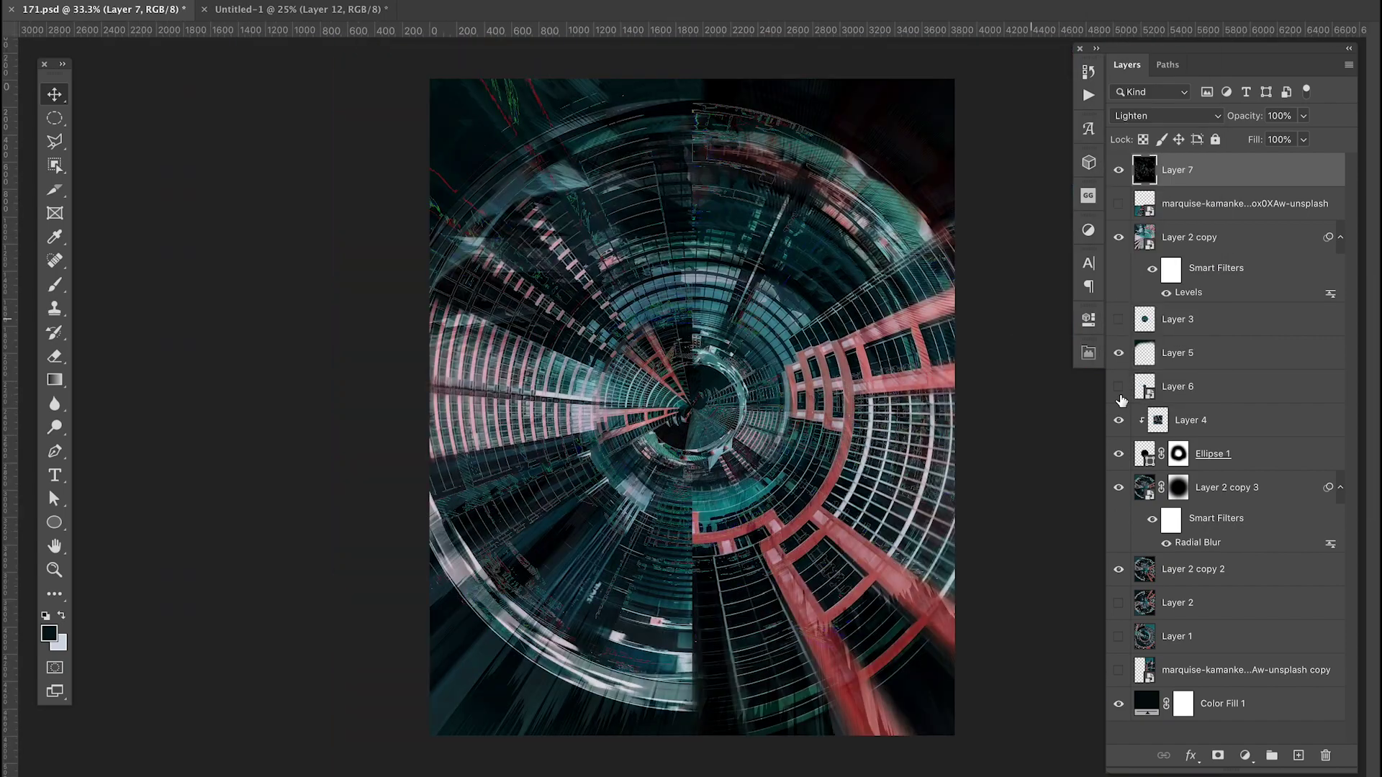
{"action": "left_click", "coordinate": [1244, 755]}
Add a Curves adjustment with an S-curve, darker shadows and lifted highlights.
{"action": "left_click", "coordinate": [1260, 574]}
{"action": "left_click_drag", "start_coordinate": [943, 521], "coordinate": [938, 526]}
{"action": "left_click_drag", "start_coordinate": [987, 471], "coordinate": [989, 457]}
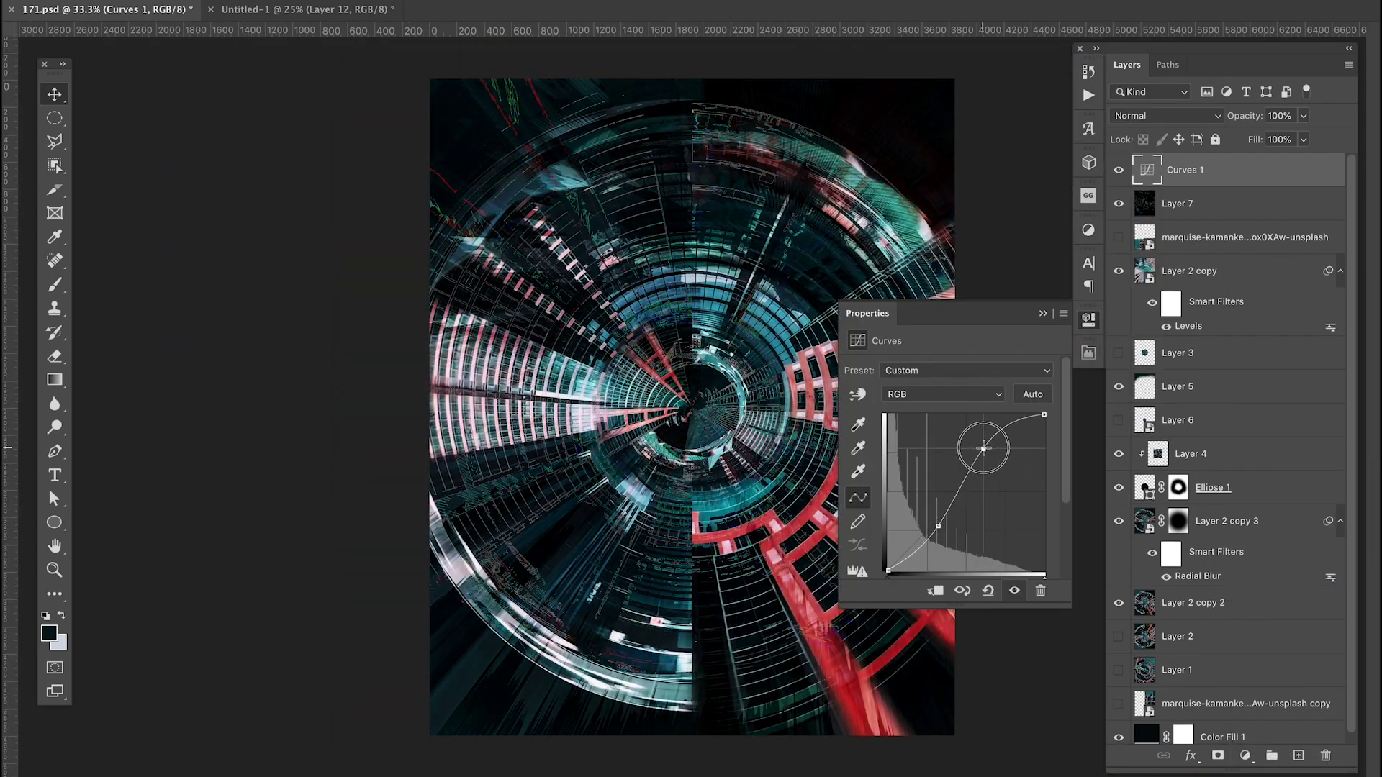
Run the Big Noise action to add a noise layer, and hide Layer 7 and Curves 1.
{"action": "left_click", "coordinate": [1088, 94]}
{"action": "left_click", "coordinate": [951, 124]}
{"action": "left_click", "coordinate": [958, 358]}
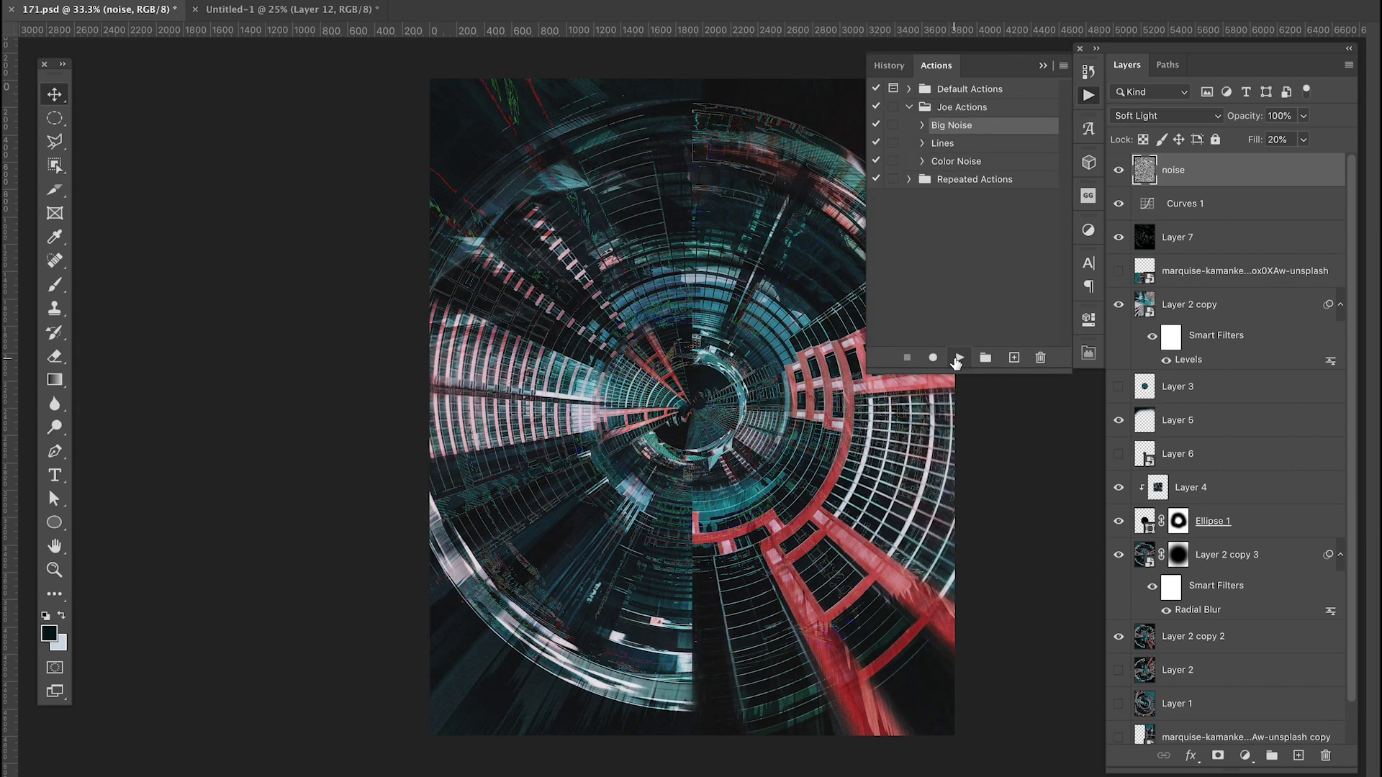
{"action": "left_click", "coordinate": [1088, 94]}
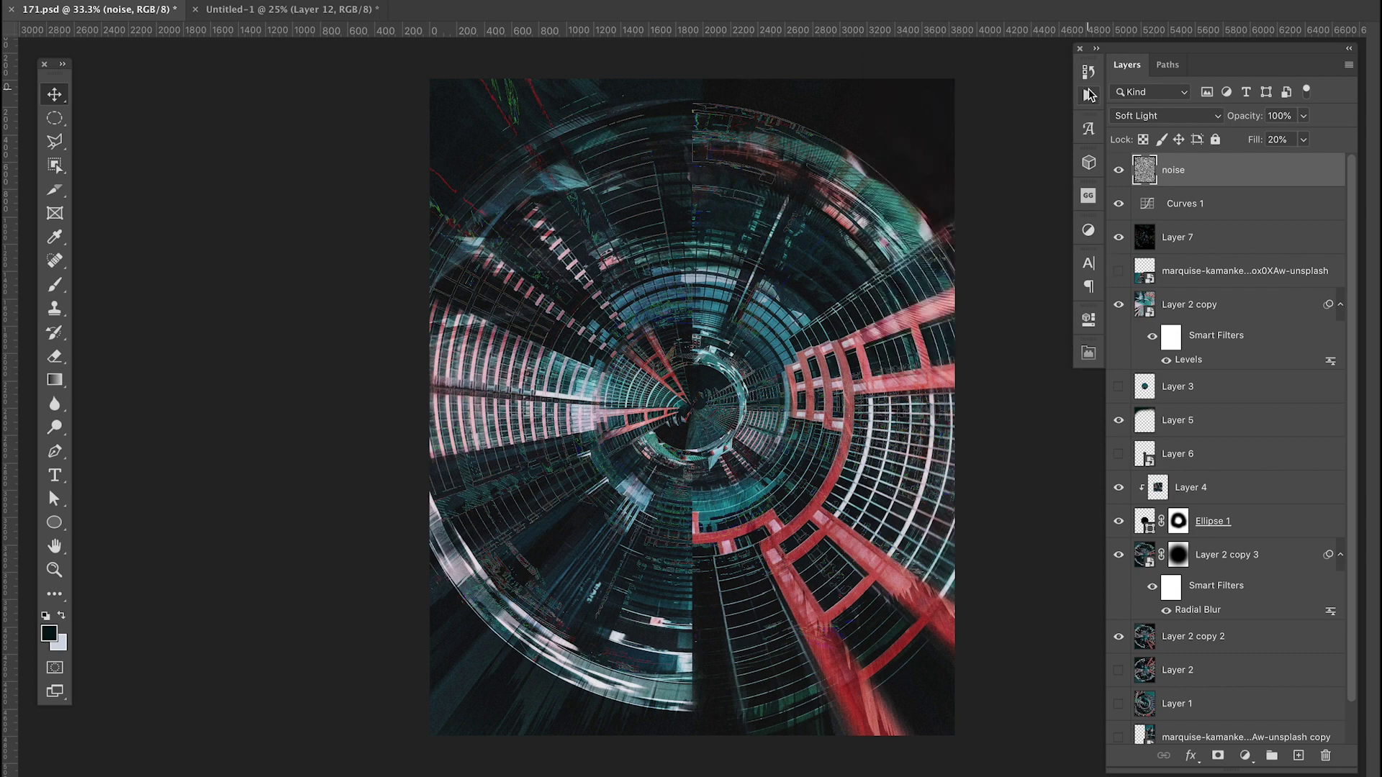
{"action": "left_click", "coordinate": [1119, 237]}
{"action": "left_click", "coordinate": [1119, 203]}
Add a hidden Hue/Saturation layer, then brighten Layer 7 with Levels white input 78.
{"action": "left_click", "coordinate": [1245, 755]}
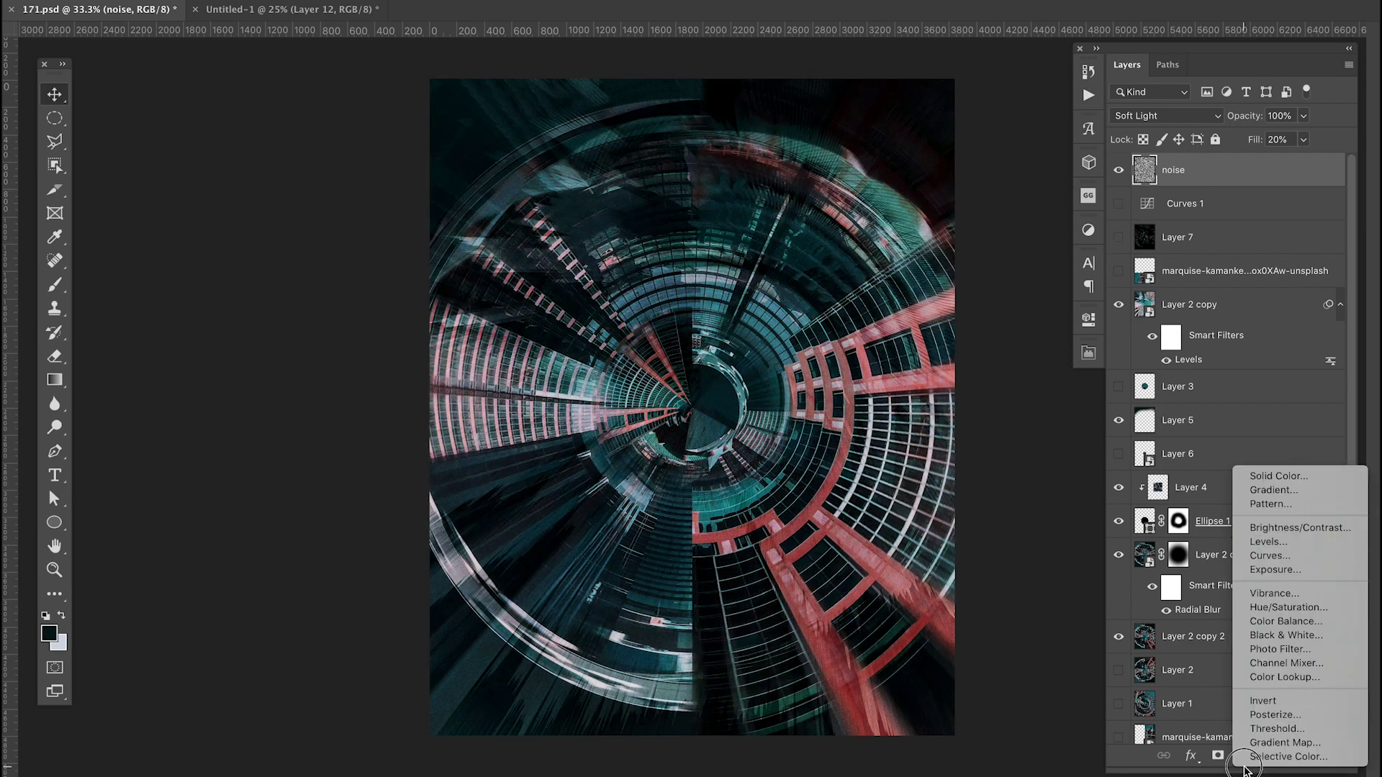
{"action": "left_click", "coordinate": [1267, 601]}
{"action": "left_click", "coordinate": [1120, 170]}
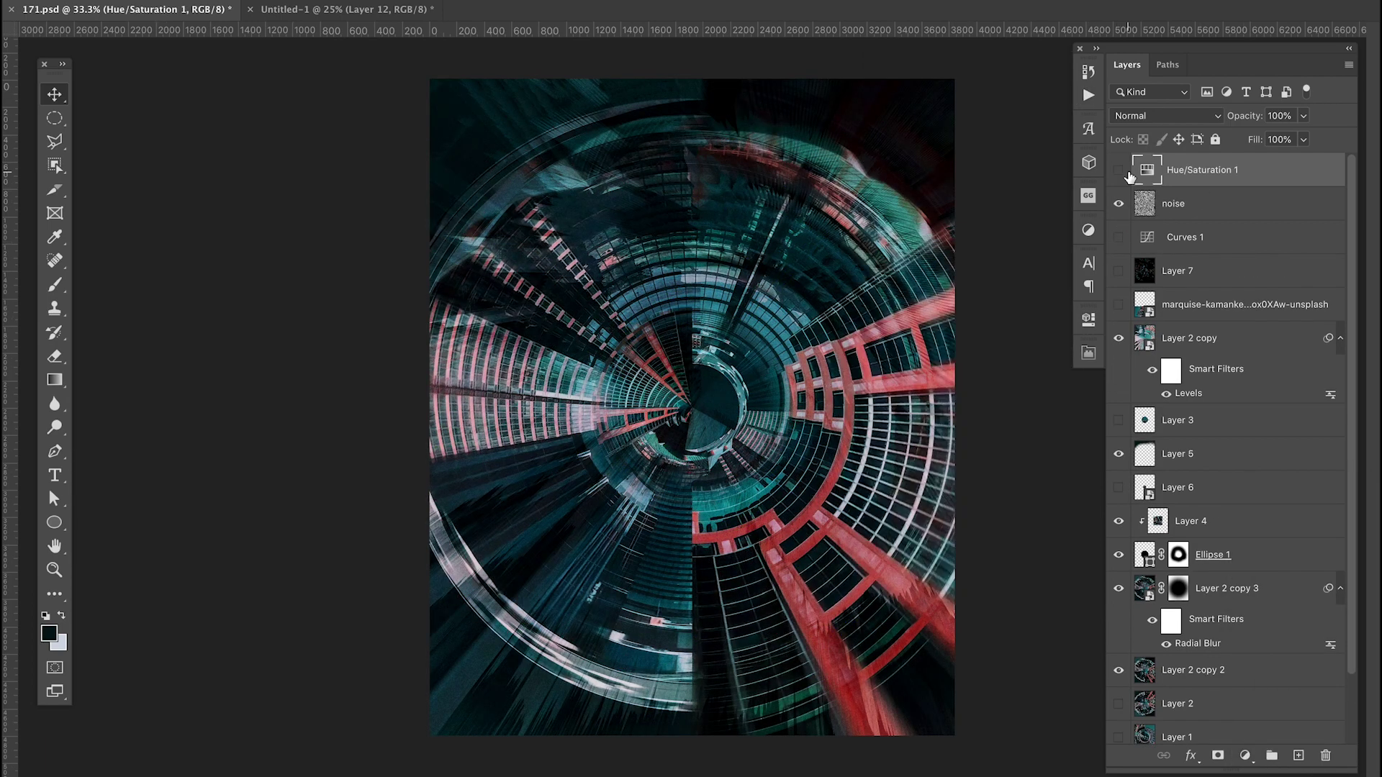
{"action": "left_click", "coordinate": [1144, 271]}
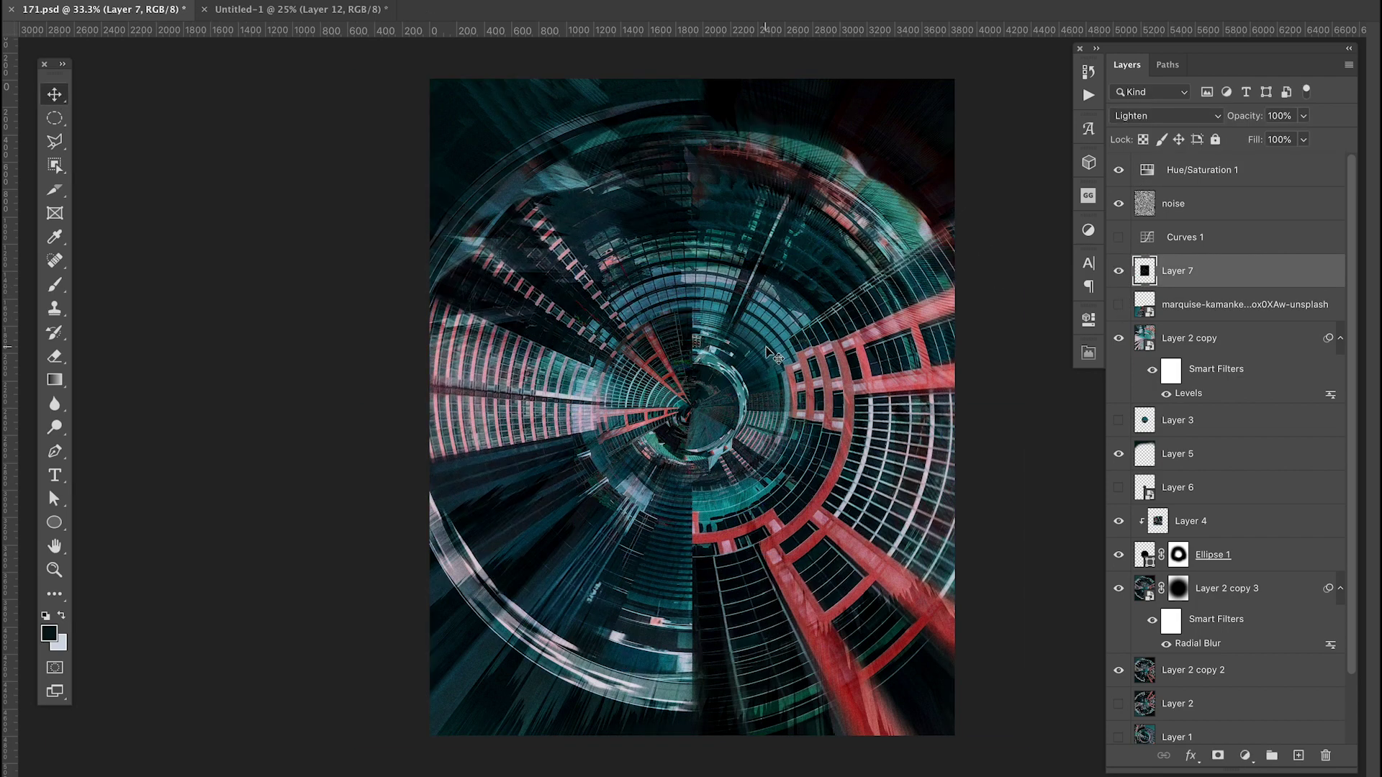
{"action": "key", "text": "ctrl+l"}
{"action": "left_click_drag", "start_coordinate": [509, 232], "coordinate": [366, 232]}
Apply the Levels change, delete Layer 7, and start a new empty layer.
{"action": "key", "text": "Return"}
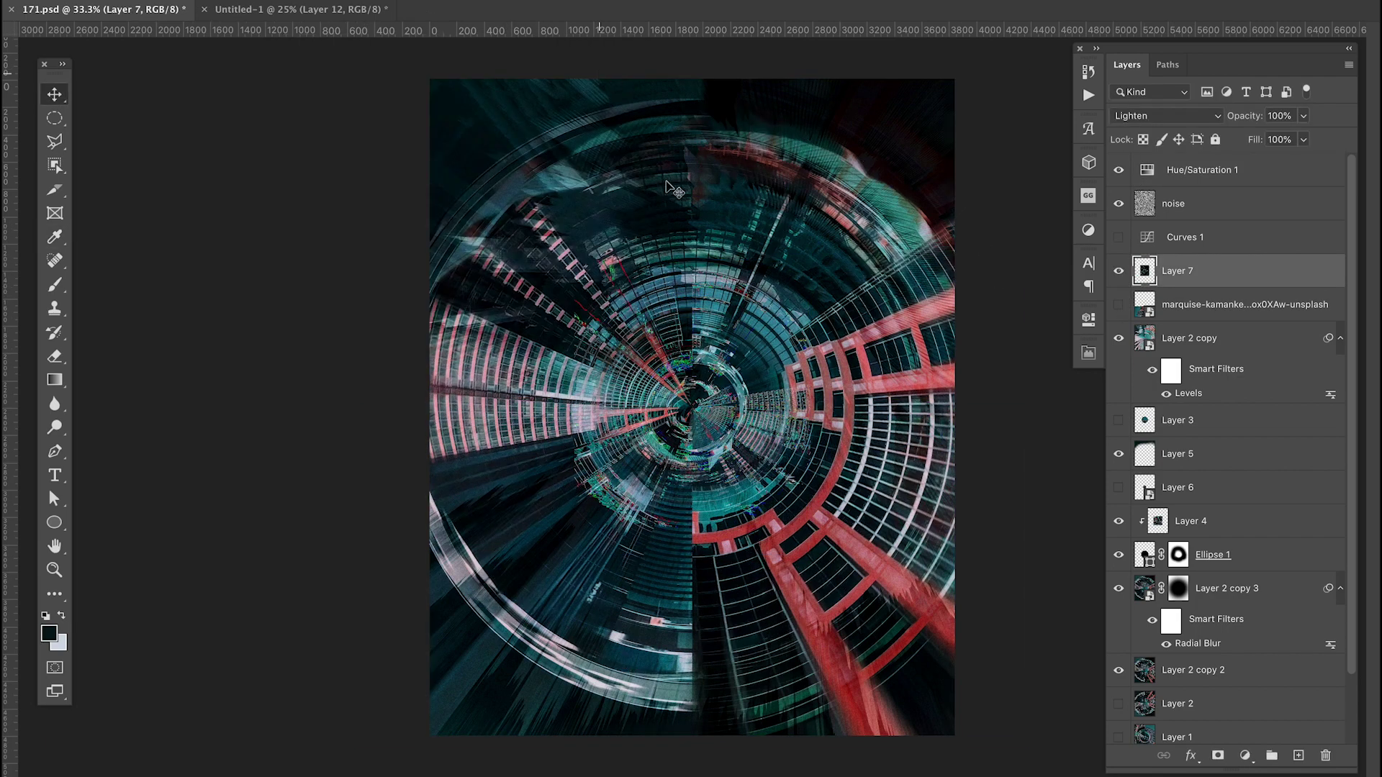
{"action": "key", "text": "Delete"}
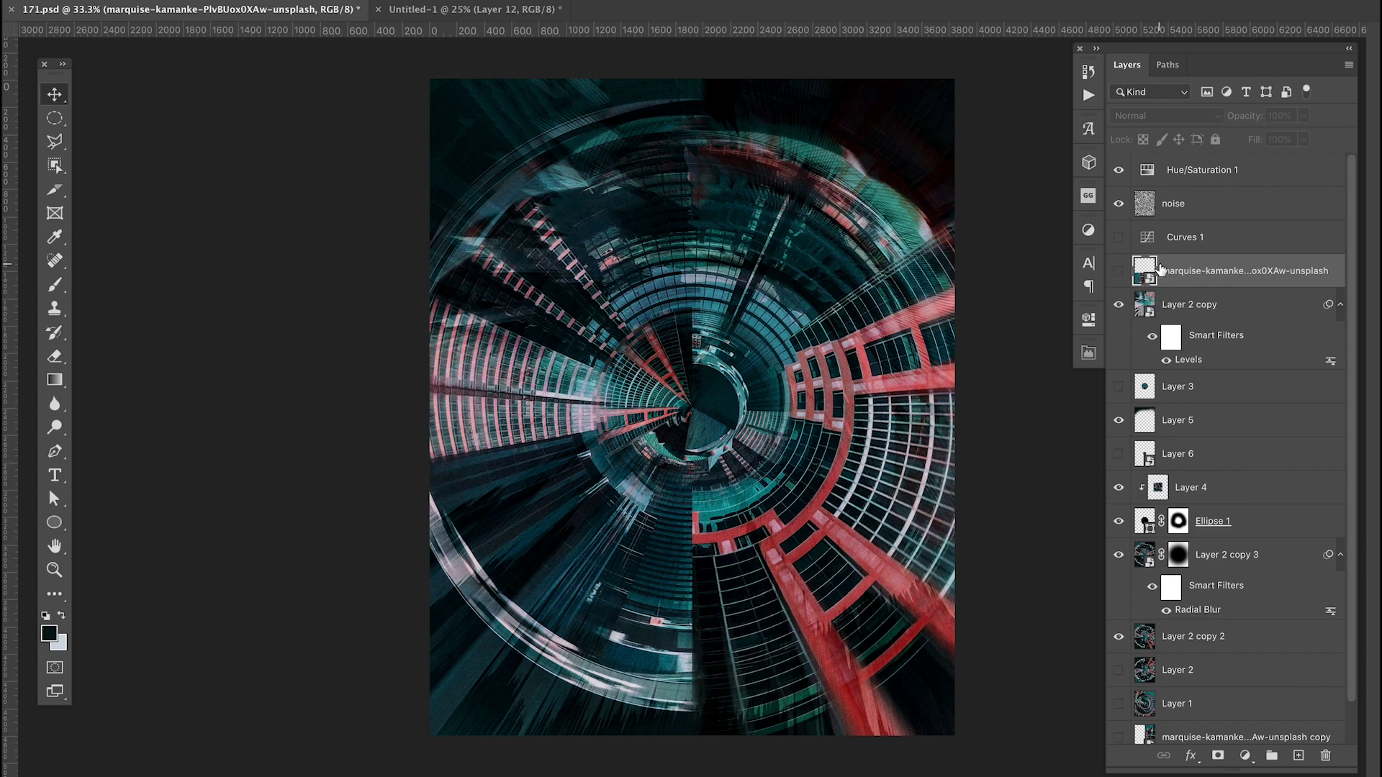
{"action": "key", "text": "b"}
{"action": "key", "text": "ctrl+shift+alt+n"}
Pick a speckle brush from the brush presets.
{"action": "right_click", "coordinate": [611, 280]}
{"action": "scroll", "coordinate": [729, 560], "scroll_direction": "down", "scroll_amount": 5}
{"action": "scroll", "coordinate": [729, 560], "scroll_direction": "down", "scroll_amount": 5}
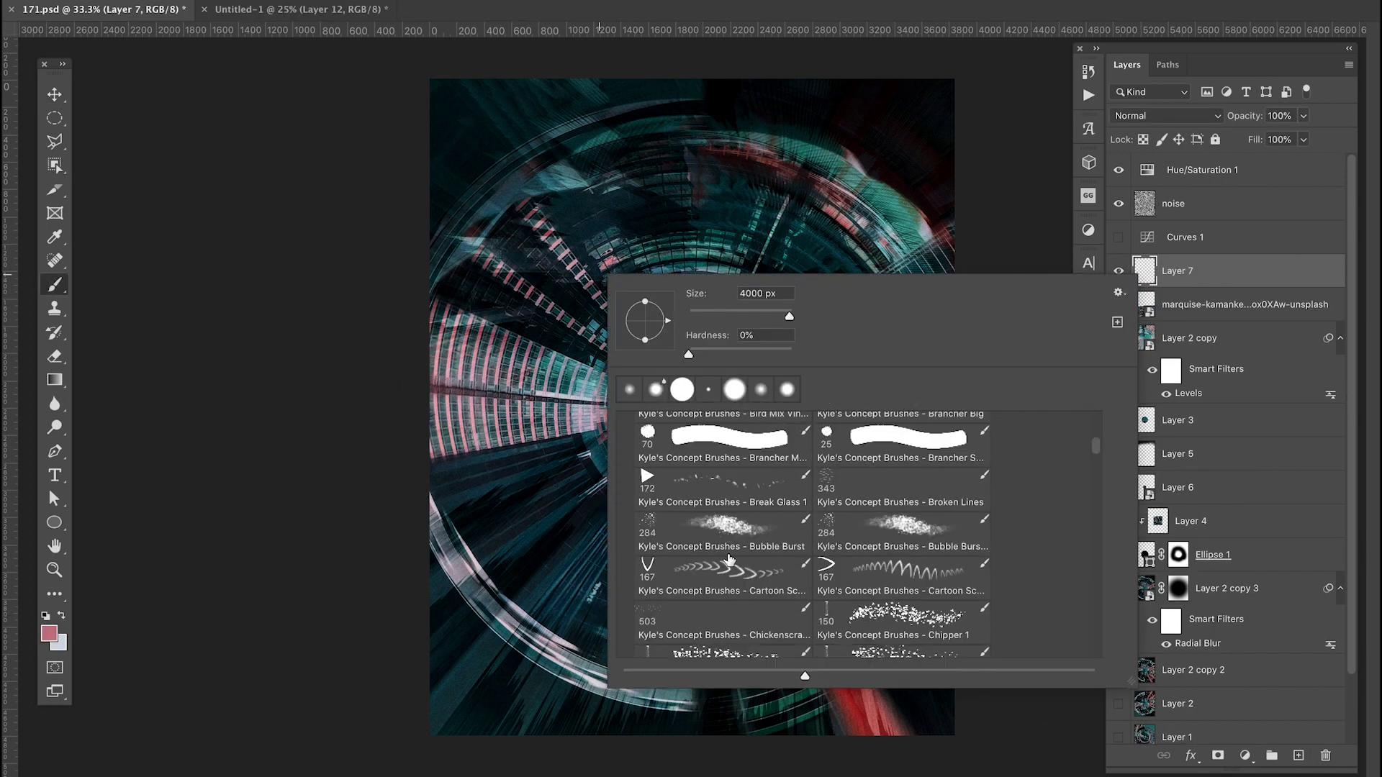
{"action": "scroll", "coordinate": [729, 559], "scroll_direction": "down", "scroll_amount": 5}
{"action": "scroll", "coordinate": [729, 560], "scroll_direction": "down", "scroll_amount": 5}
{"action": "scroll", "coordinate": [729, 560], "scroll_direction": "down", "scroll_amount": 5}
{"action": "scroll", "coordinate": [761, 575], "scroll_direction": "down", "scroll_amount": 5}
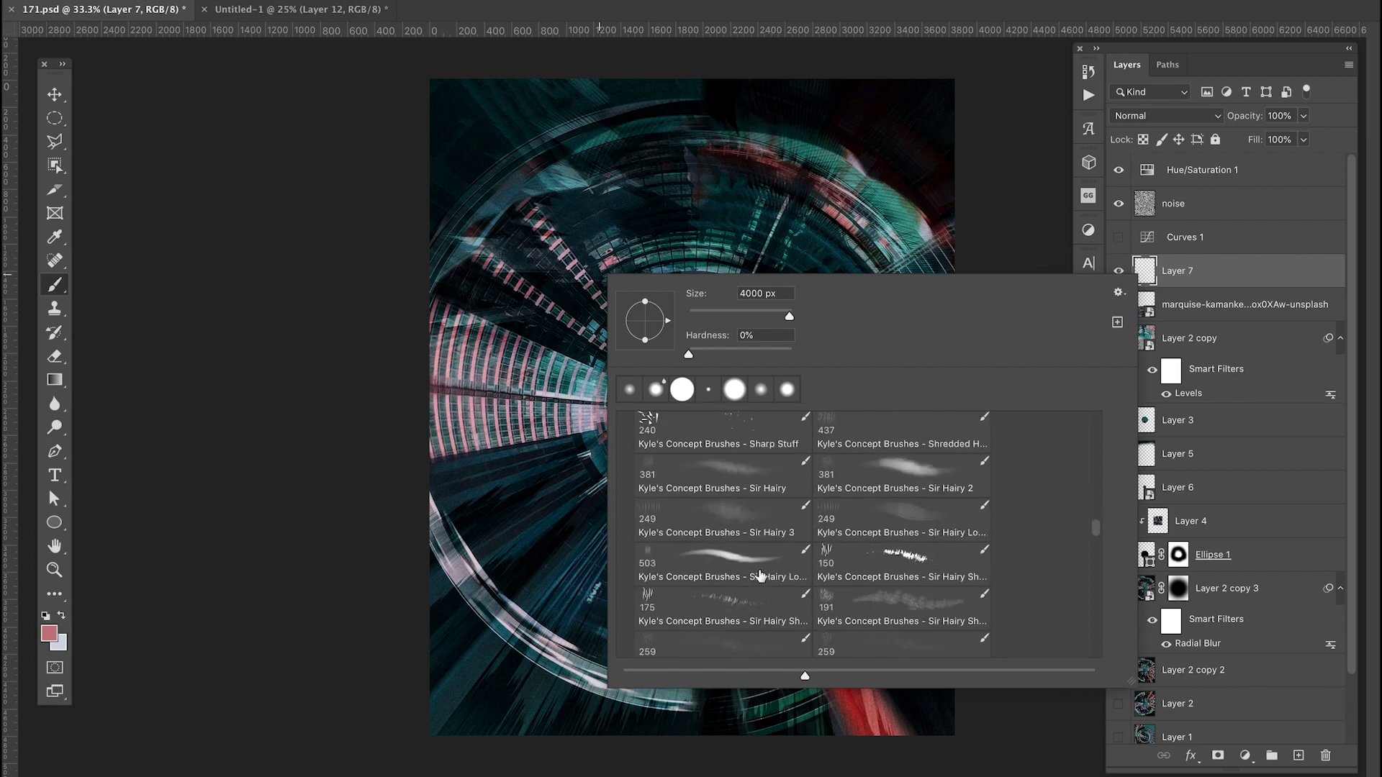
{"action": "scroll", "coordinate": [761, 576], "scroll_direction": "down", "scroll_amount": 5}
{"action": "scroll", "coordinate": [761, 575], "scroll_direction": "down", "scroll_amount": 5}
{"action": "scroll", "coordinate": [760, 576], "scroll_direction": "down", "scroll_amount": 5}
{"action": "double_click", "coordinate": [720, 539]}
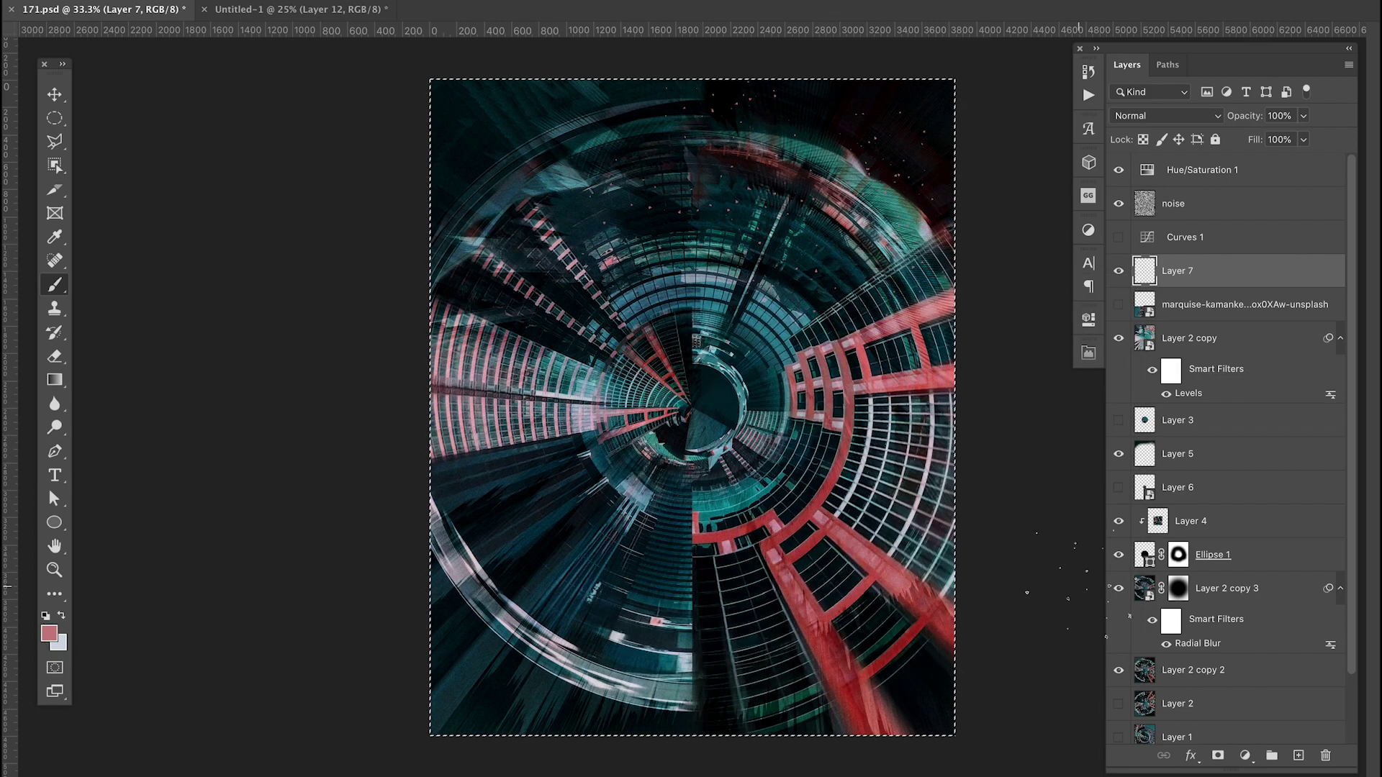
Stamp visible layers into Layer 8, rotate it 180°, and hide it with a black mask.
{"action": "key", "text": "ctrl+shift+alt+e"}
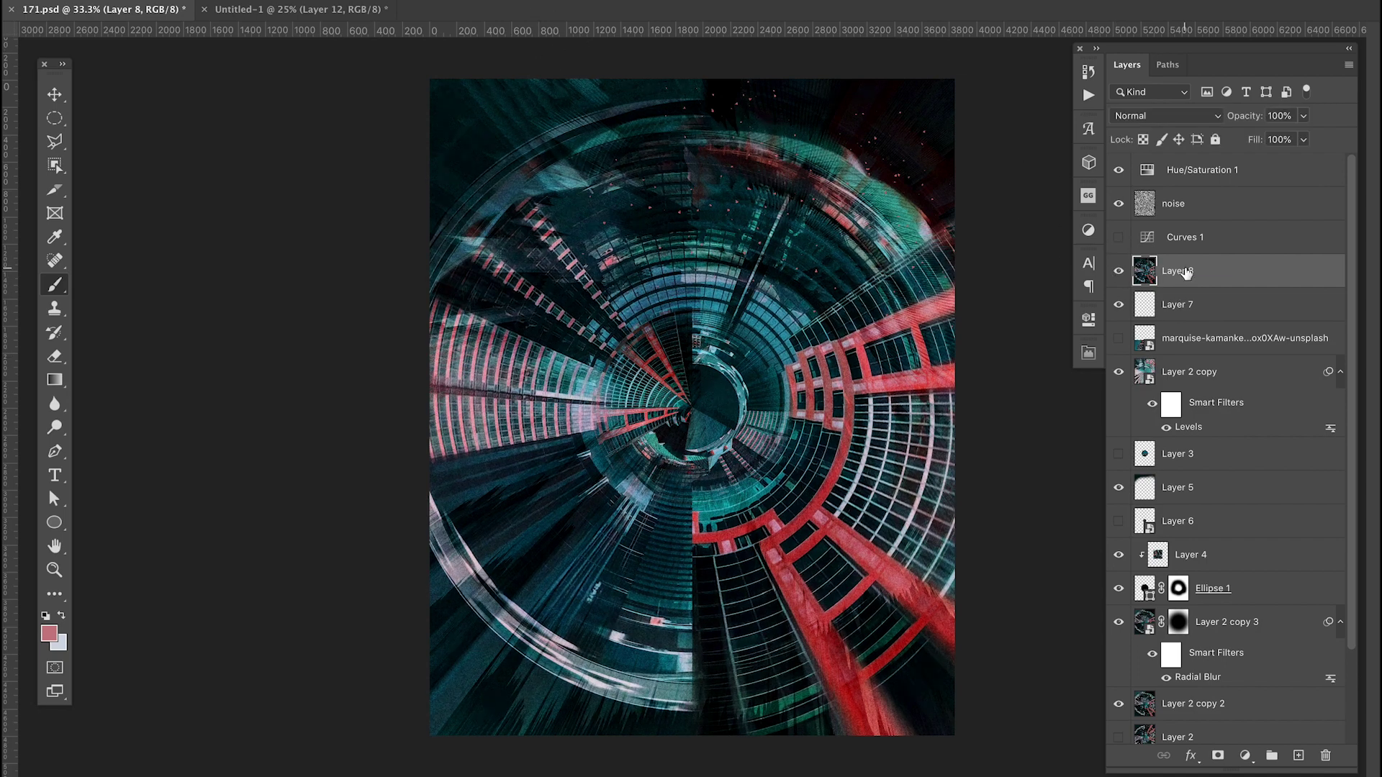
{"action": "left_click", "coordinate": [467, 468]}
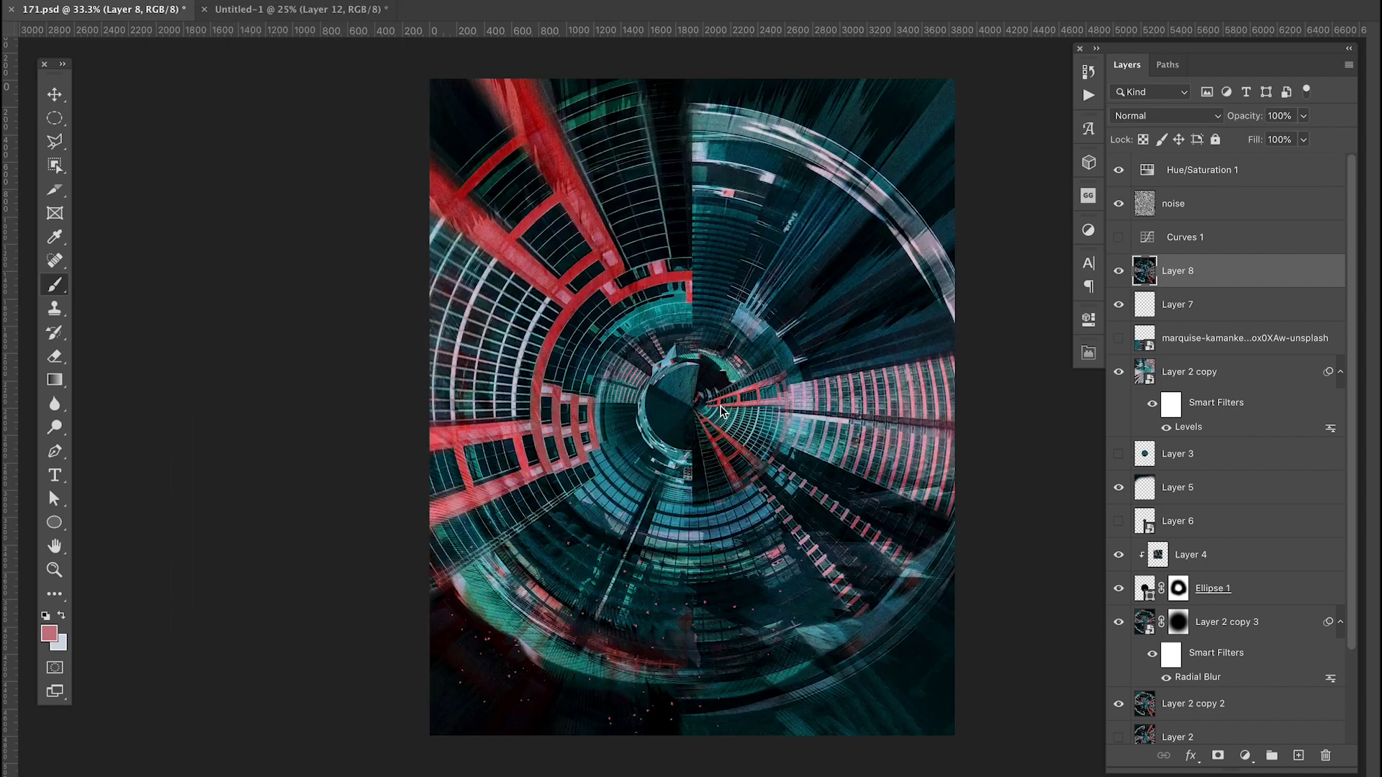
{"action": "left_click", "coordinate": [1219, 756], "text": "alt"}
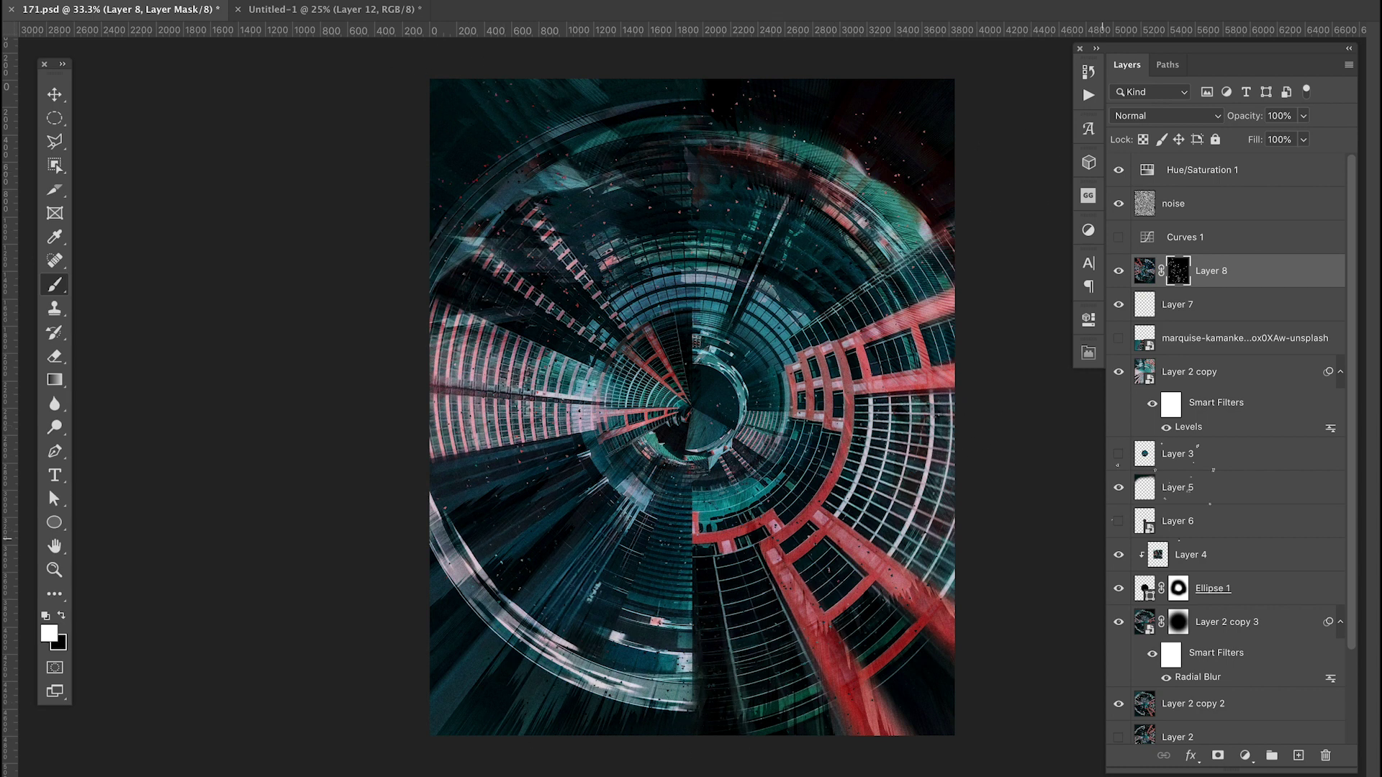
Stretch the scattered specks on Layer 8's image with Free Transform.
{"action": "left_click", "coordinate": [1145, 270]}
{"action": "key", "text": "ctrl+t"}
{"action": "key", "text": "Return"}
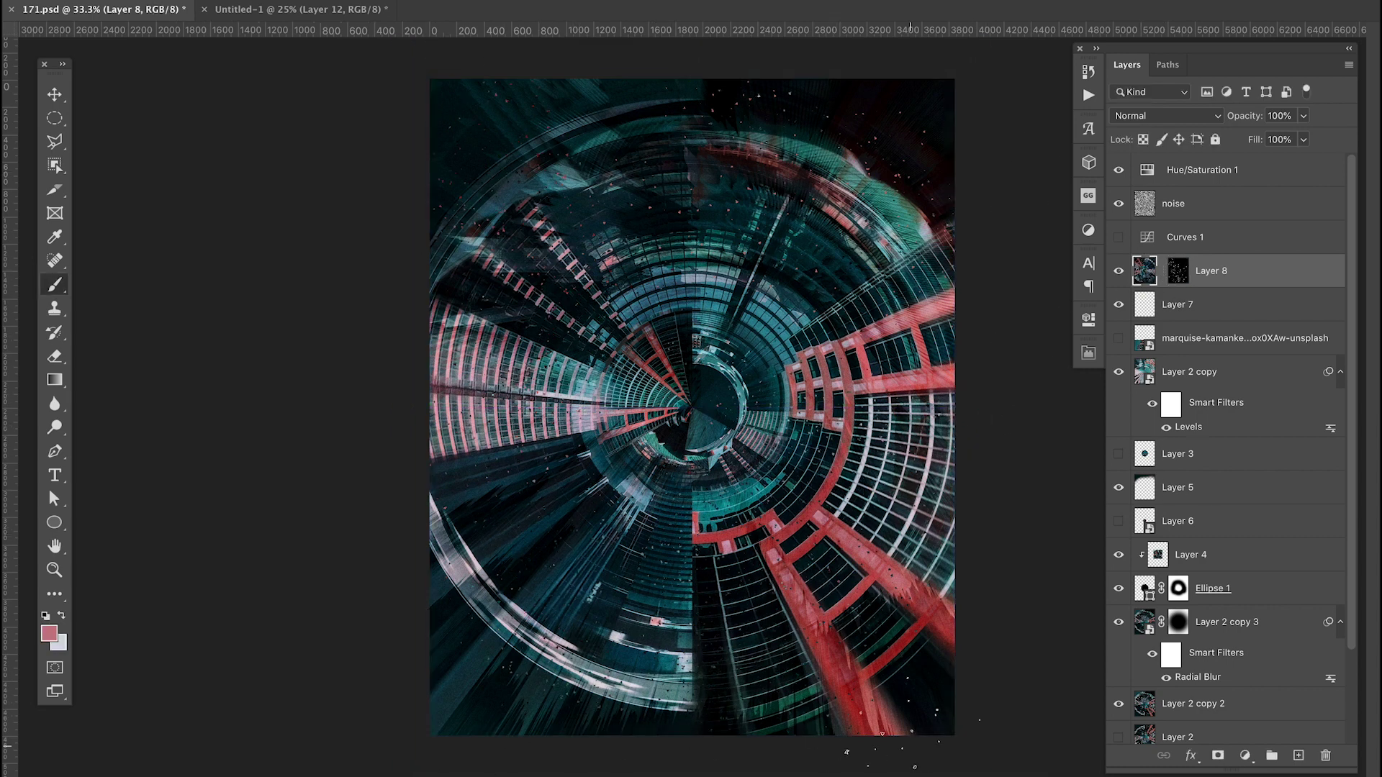
In Untitled-1, show the Layer 8 spiral instead of the red spiral and copy it.
{"action": "key", "text": "ctrl+Tab"}
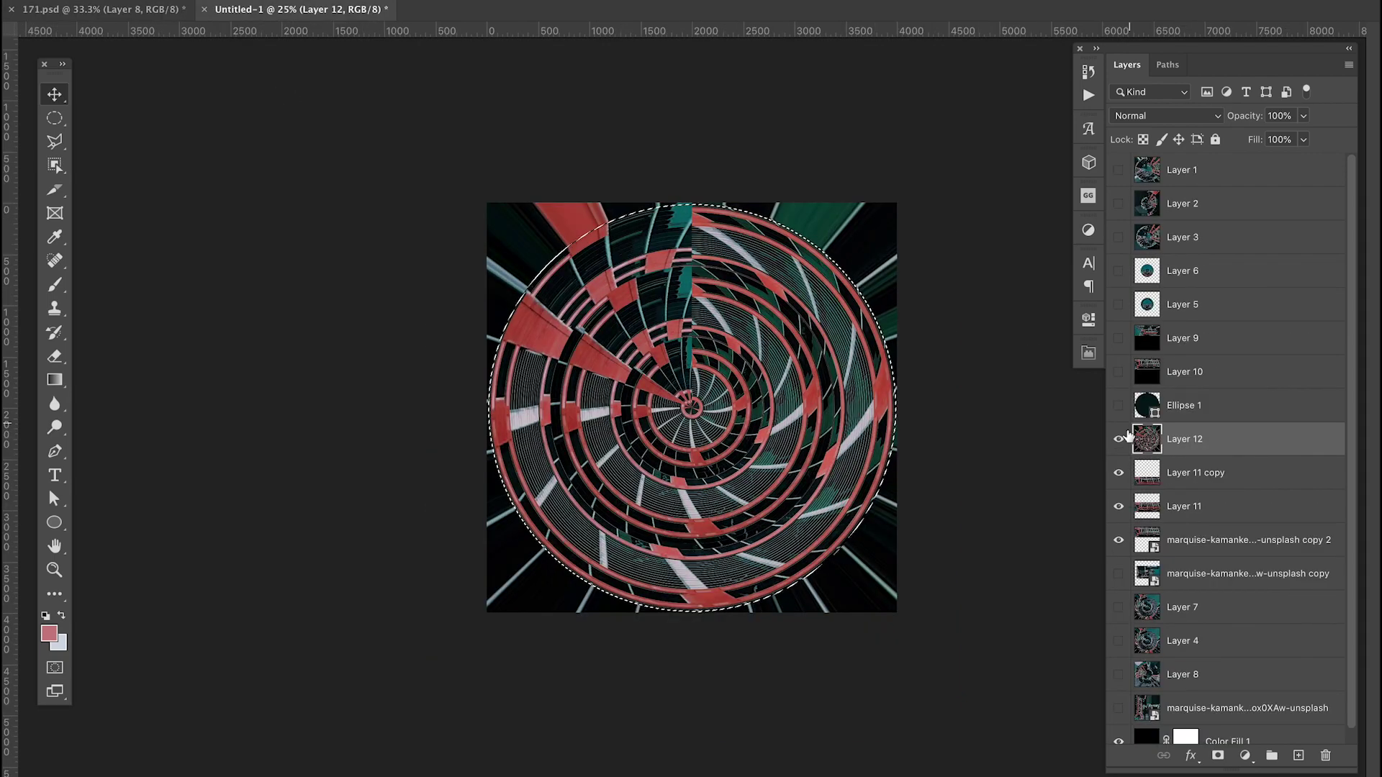
{"action": "left_click", "coordinate": [1119, 606]}
{"action": "left_click", "coordinate": [1119, 640]}
{"action": "left_click", "coordinate": [1119, 674]}
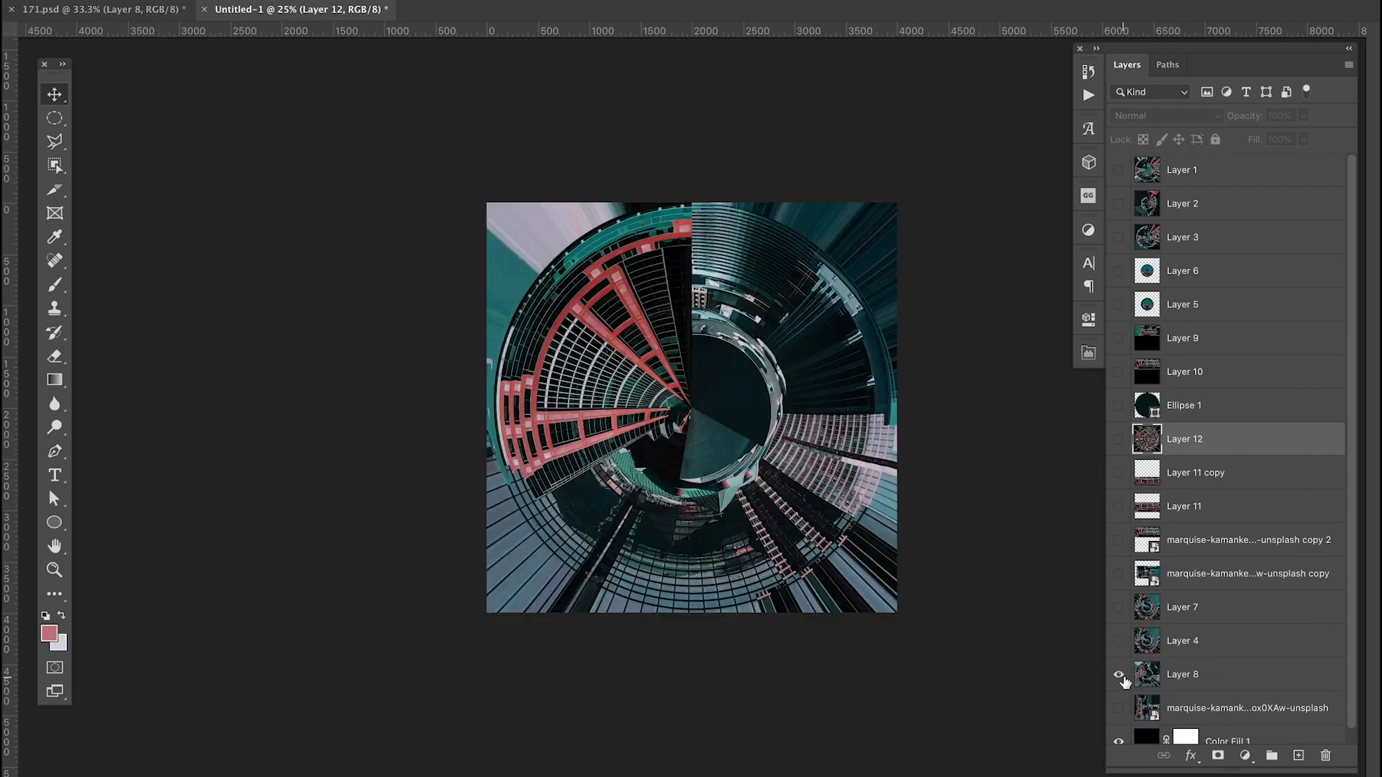
{"action": "left_click", "coordinate": [1183, 674]}
{"action": "key", "text": "ctrl+c"}
Paste the spiral into 171.psd as Layer 9 with a hide-all mask.
{"action": "key", "text": "ctrl+Tab"}
{"action": "key", "text": "ctrl+v"}
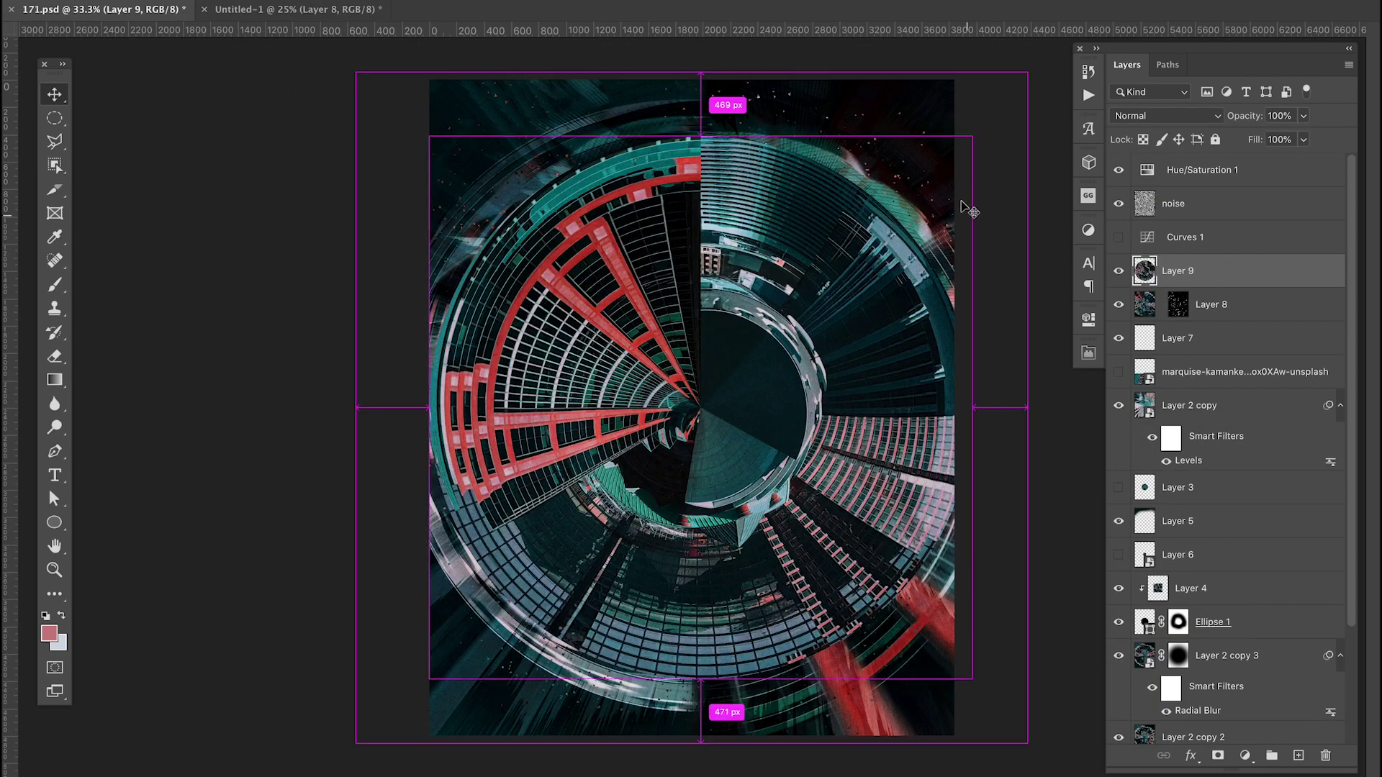
{"action": "key", "text": "ctrl+bracketleft"}
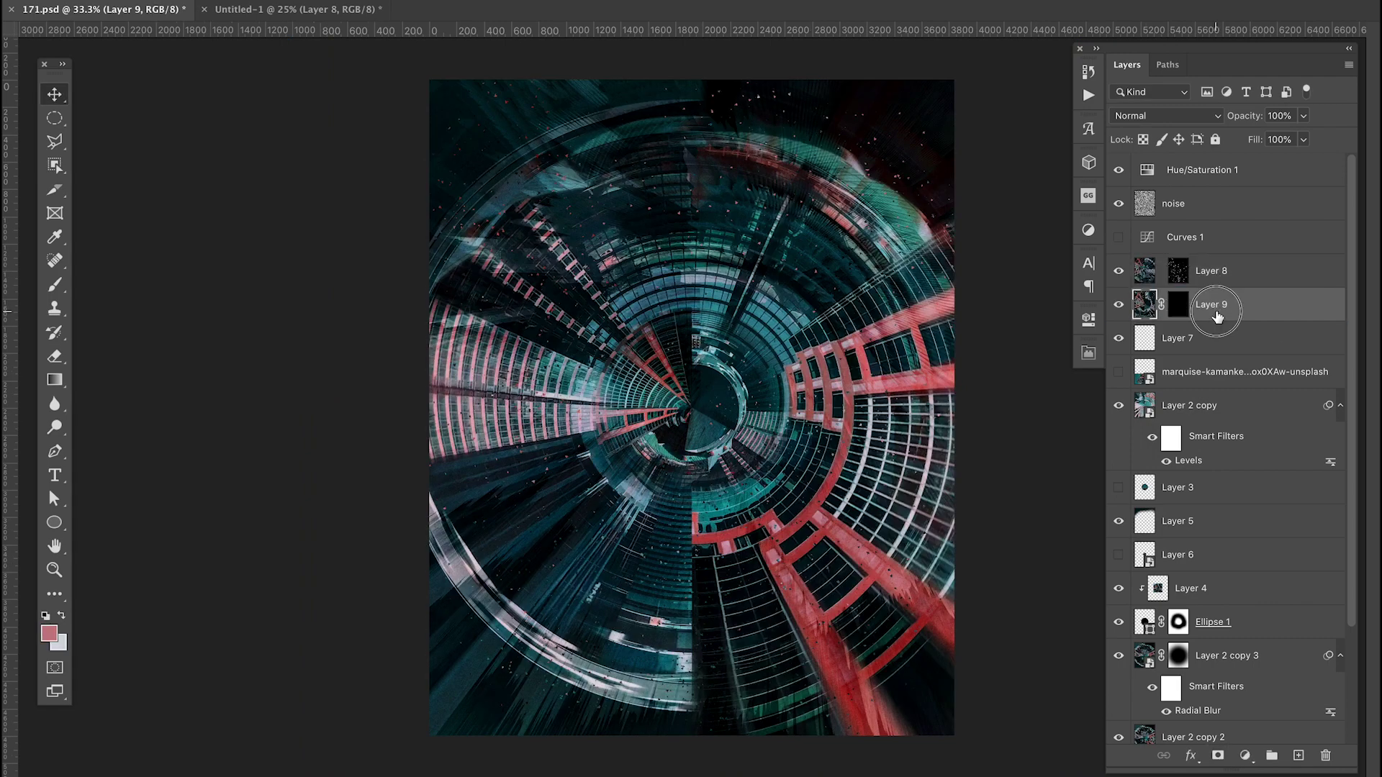
{"action": "left_click", "coordinate": [1217, 755]}
Brush Layer 9's mask in at the top-left and compare the result.
{"action": "key", "text": "b"}
{"action": "right_click", "coordinate": [742, 119]}
{"action": "key", "text": "Return"}
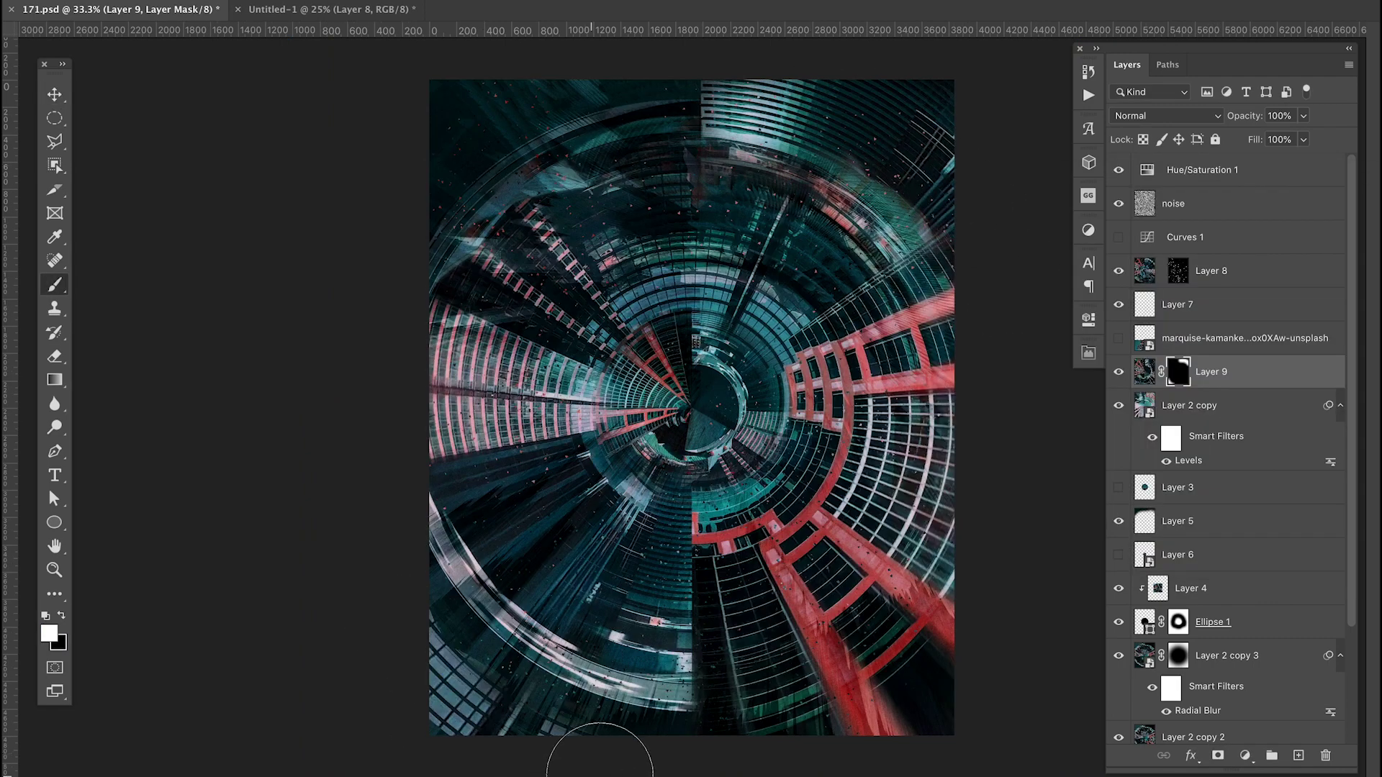
{"action": "left_click_drag", "start_coordinate": [451, 174], "coordinate": [399, 246]}
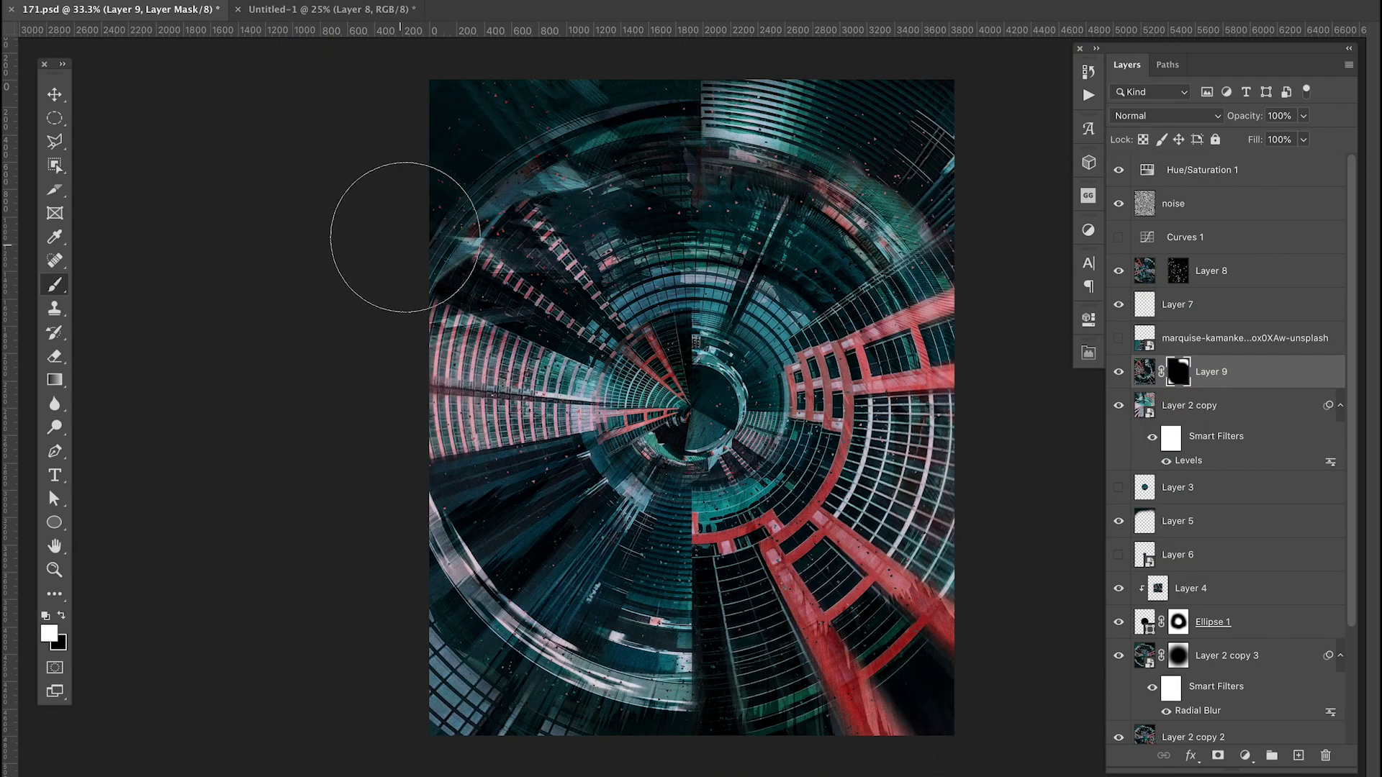
{"action": "left_click", "coordinate": [1178, 372], "text": "shift"}
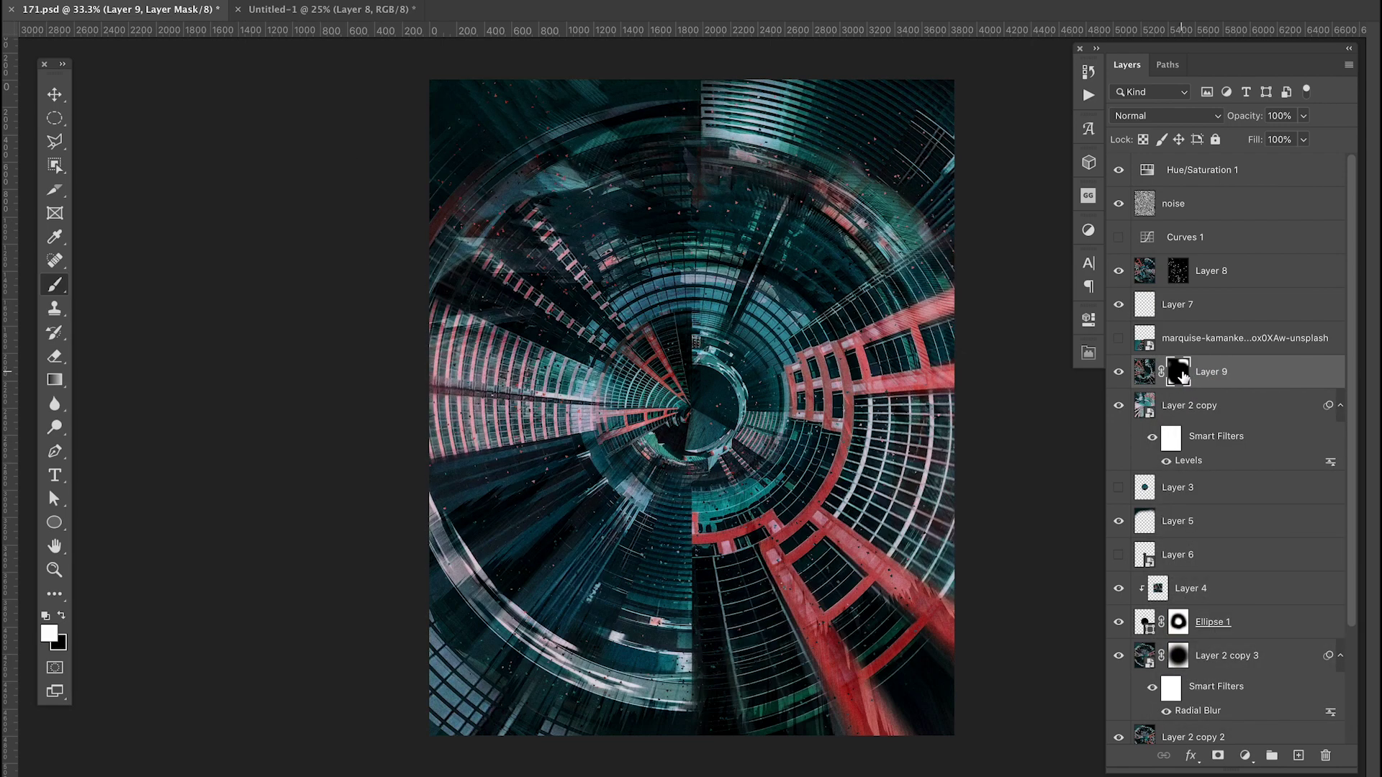
{"action": "left_click_drag", "start_coordinate": [1180, 374], "coordinate": [1179, 338]}
{"action": "key", "text": "ctrl+z"}
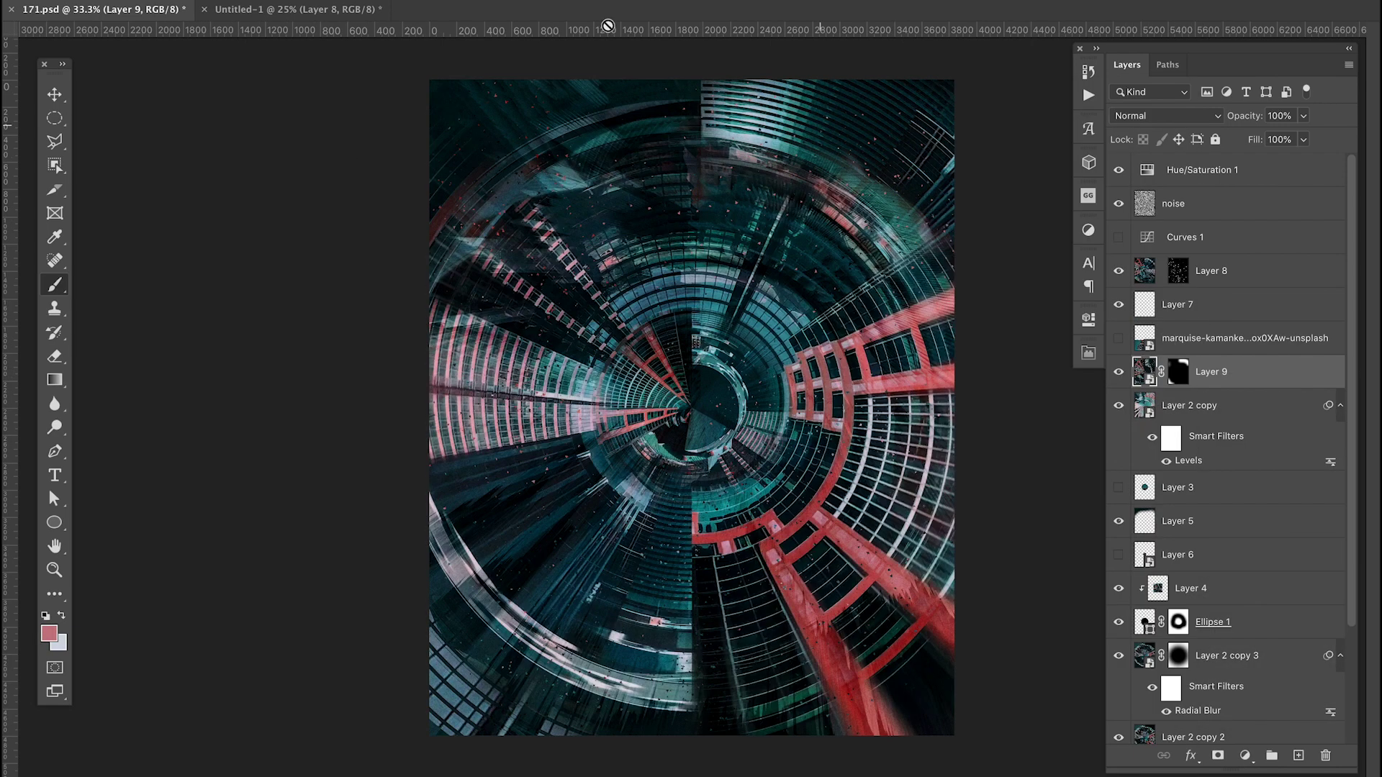
Spin-blur Layer 9 with Radial Blur.
{"action": "left_click", "coordinate": [385, 0]}
{"action": "left_click", "coordinate": [691, 245]}
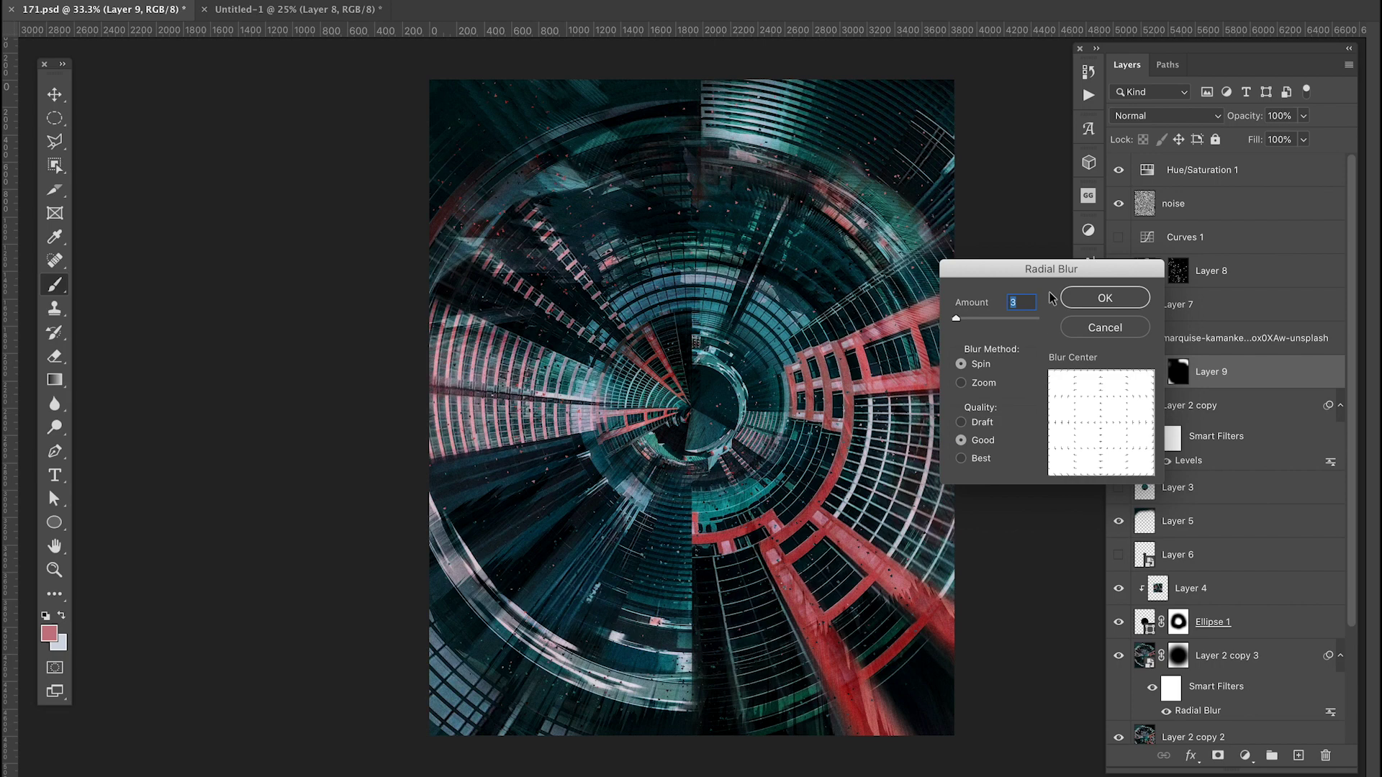
{"action": "left_click", "coordinate": [1109, 296]}
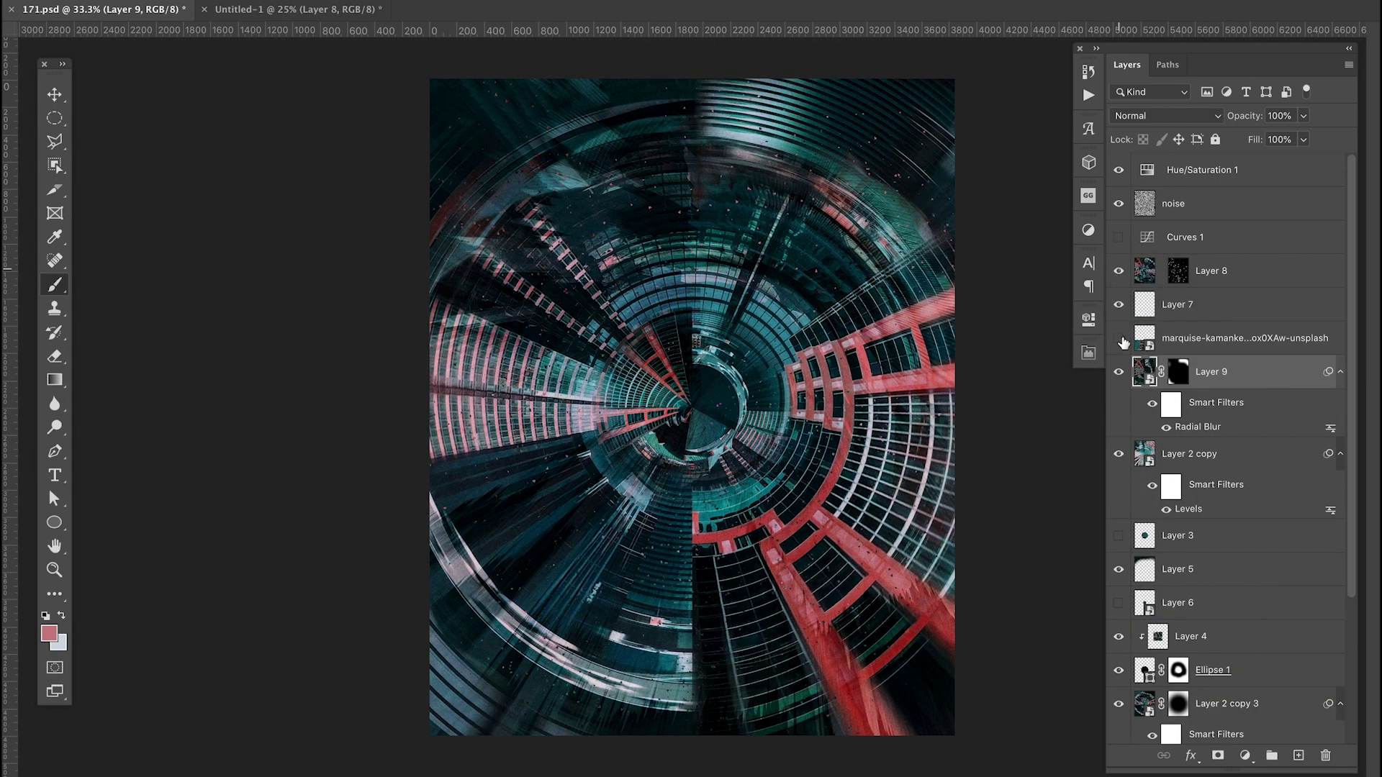
Compare the poster with Layer 2 copy hidden, then select Hue/Saturation 1.
{"action": "left_click", "coordinate": [1119, 454]}
{"action": "left_click", "coordinate": [1224, 170]}
{"action": "left_click", "coordinate": [1190, 755]}
Discard the drop shadow and add a Color Lookup adjustment with the JC_Teal Haze LUT.
{"action": "left_click", "coordinate": [1234, 743]}
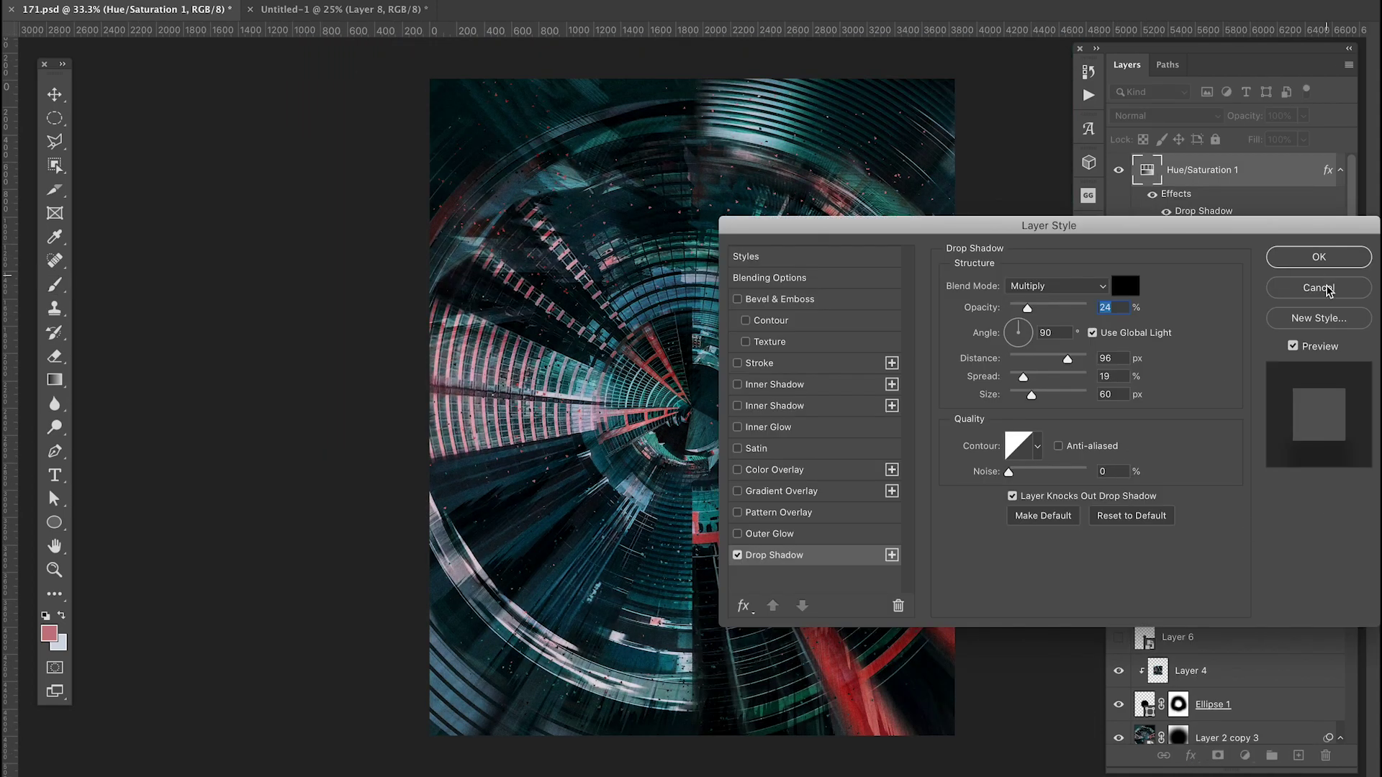
{"action": "left_click", "coordinate": [1319, 288]}
{"action": "left_click", "coordinate": [1244, 755]}
{"action": "left_click", "coordinate": [1296, 670]}
{"action": "left_click", "coordinate": [982, 370]}
{"action": "left_click", "coordinate": [1007, 573]}
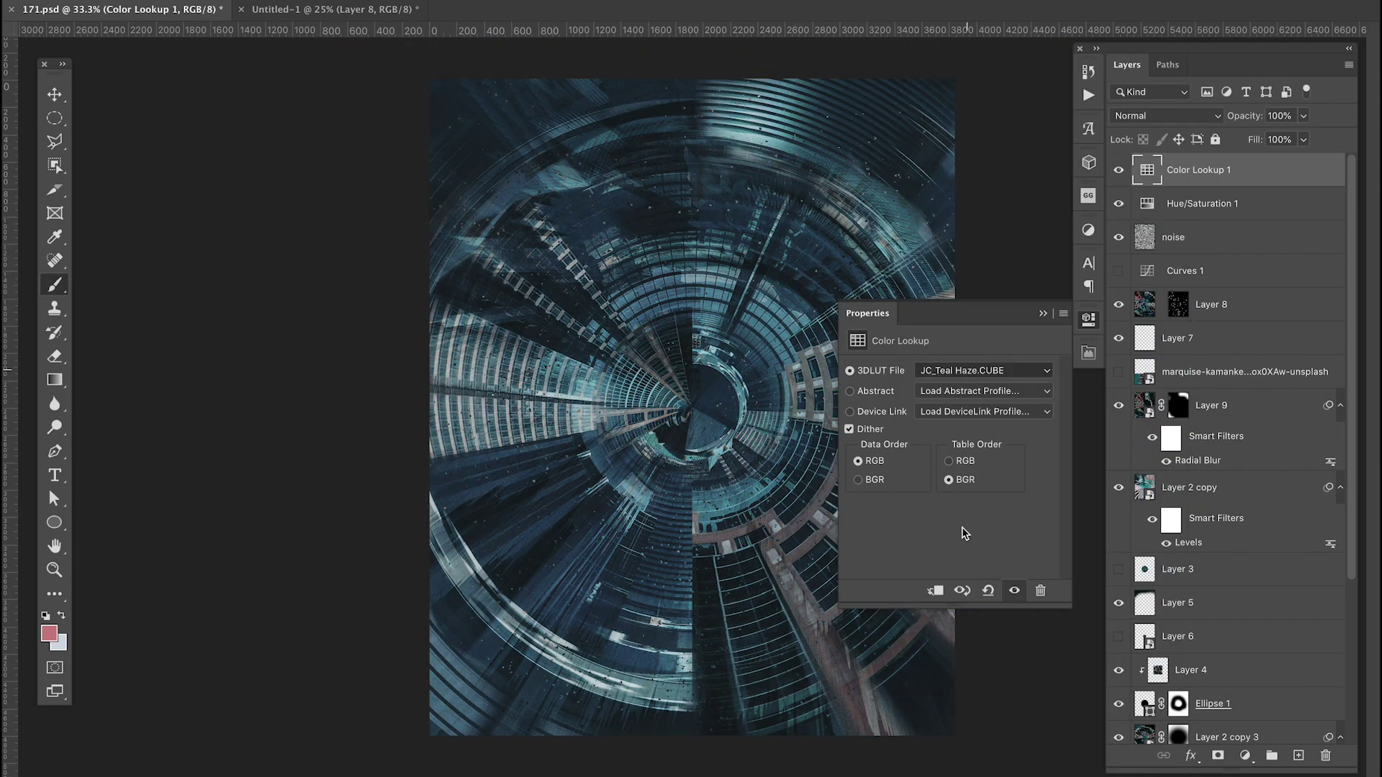
Try the JC-Warm Contrast and JC-Grit LUTs and settle on the Color Lookup grade.
{"action": "left_click", "coordinate": [964, 370]}
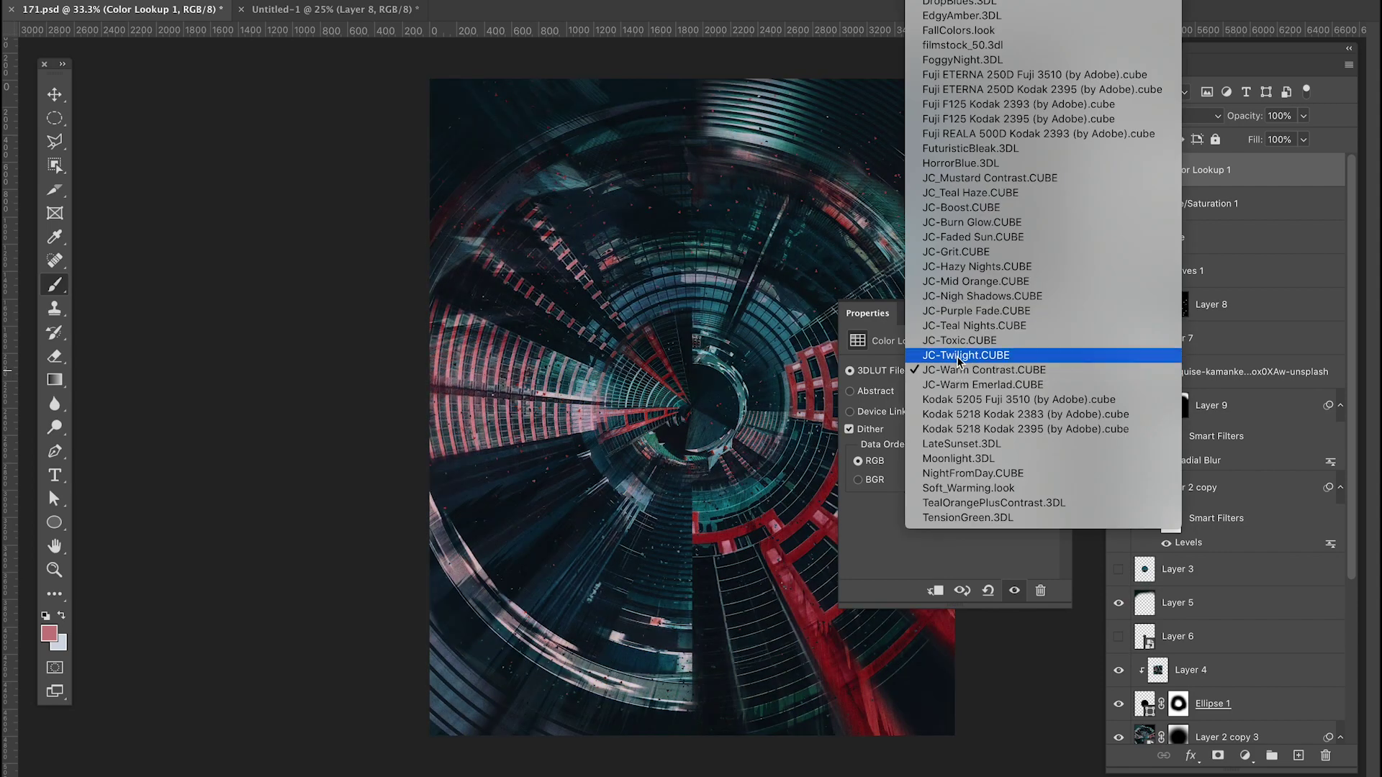
{"action": "left_click", "coordinate": [952, 379]}
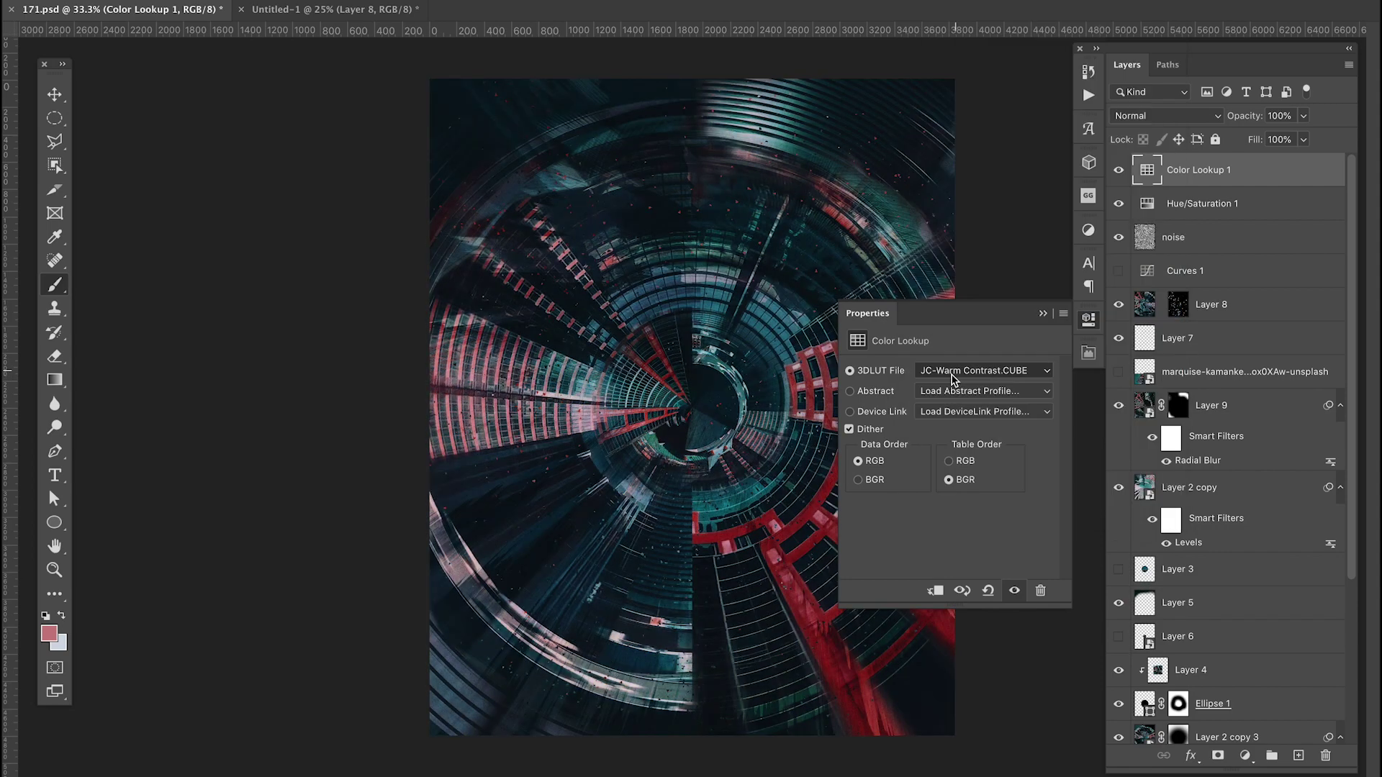
{"action": "left_click", "coordinate": [956, 350]}
{"action": "left_click", "coordinate": [952, 375]}
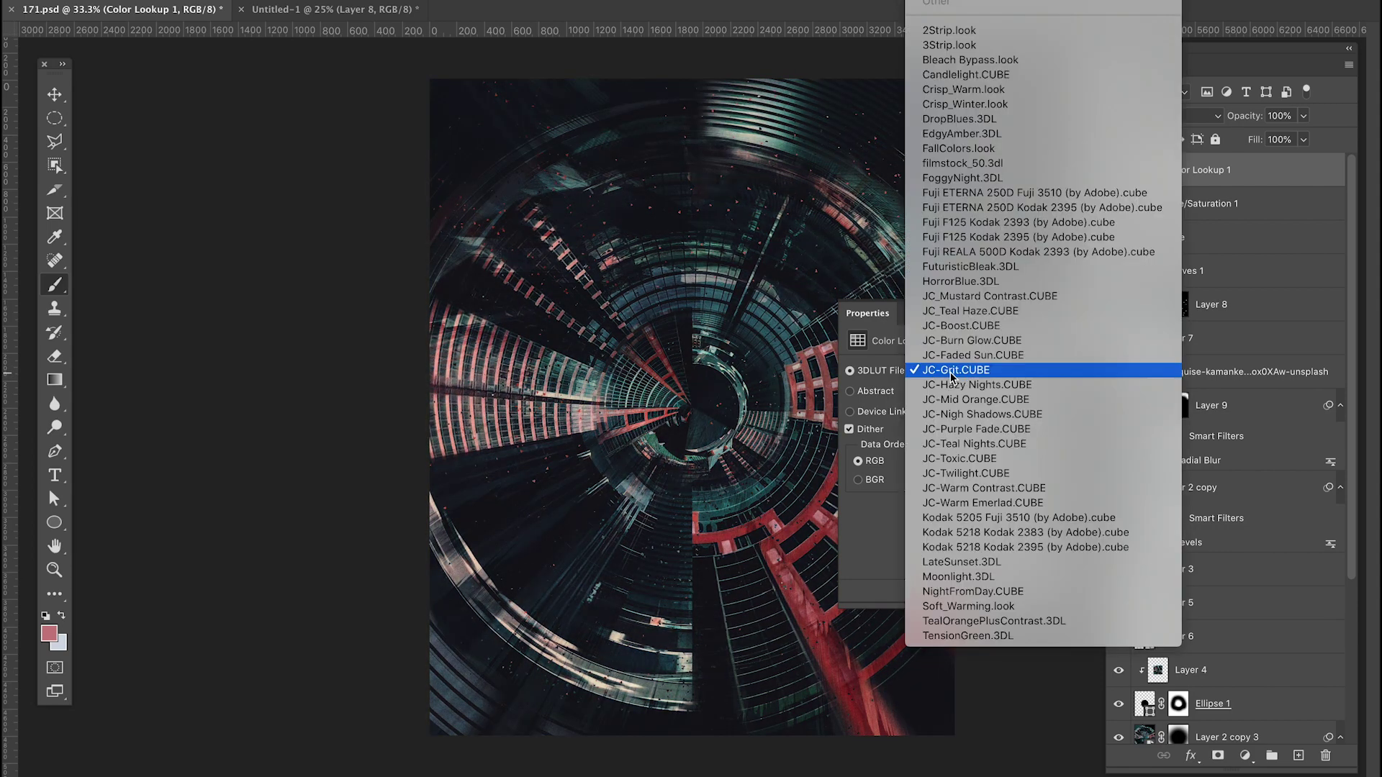
{"action": "left_click", "coordinate": [951, 375]}
{"action": "left_click", "coordinate": [964, 370]}
{"action": "left_click", "coordinate": [811, 228]}
{"action": "left_click", "coordinate": [1068, 311]}
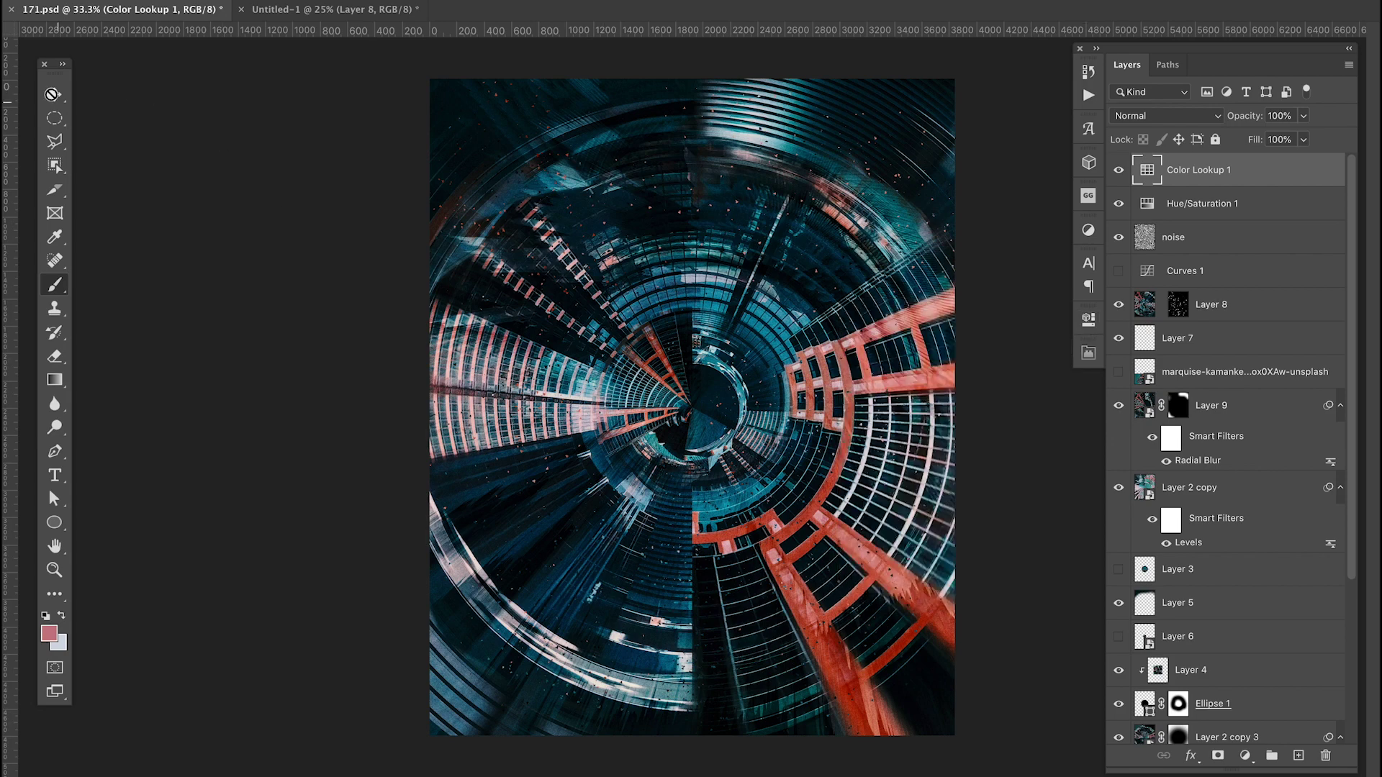
Move the noise layer to the top, inspect its texture, and add a Curves adjustment.
{"action": "left_click_drag", "start_coordinate": [1216, 237], "coordinate": [1215, 166]}
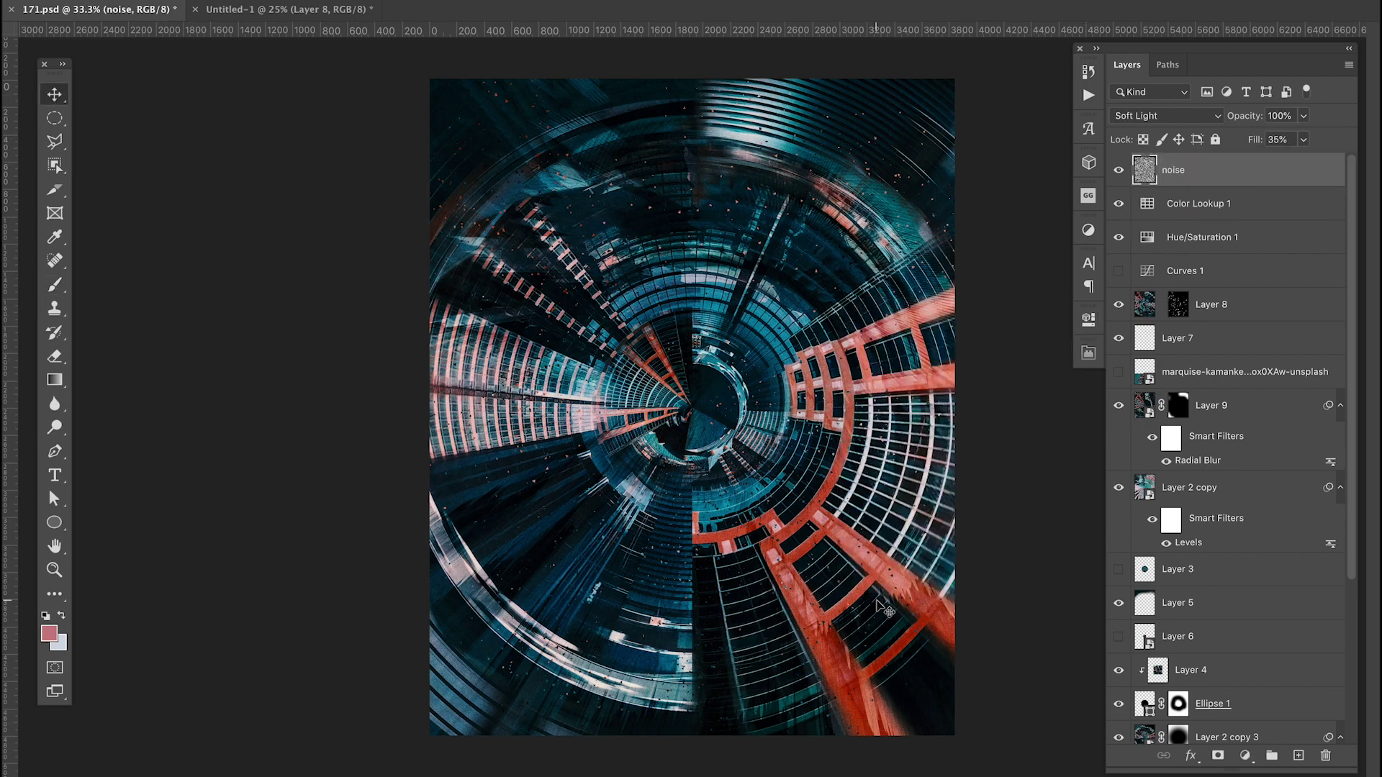
{"action": "key", "text": "ctrl+plus"}
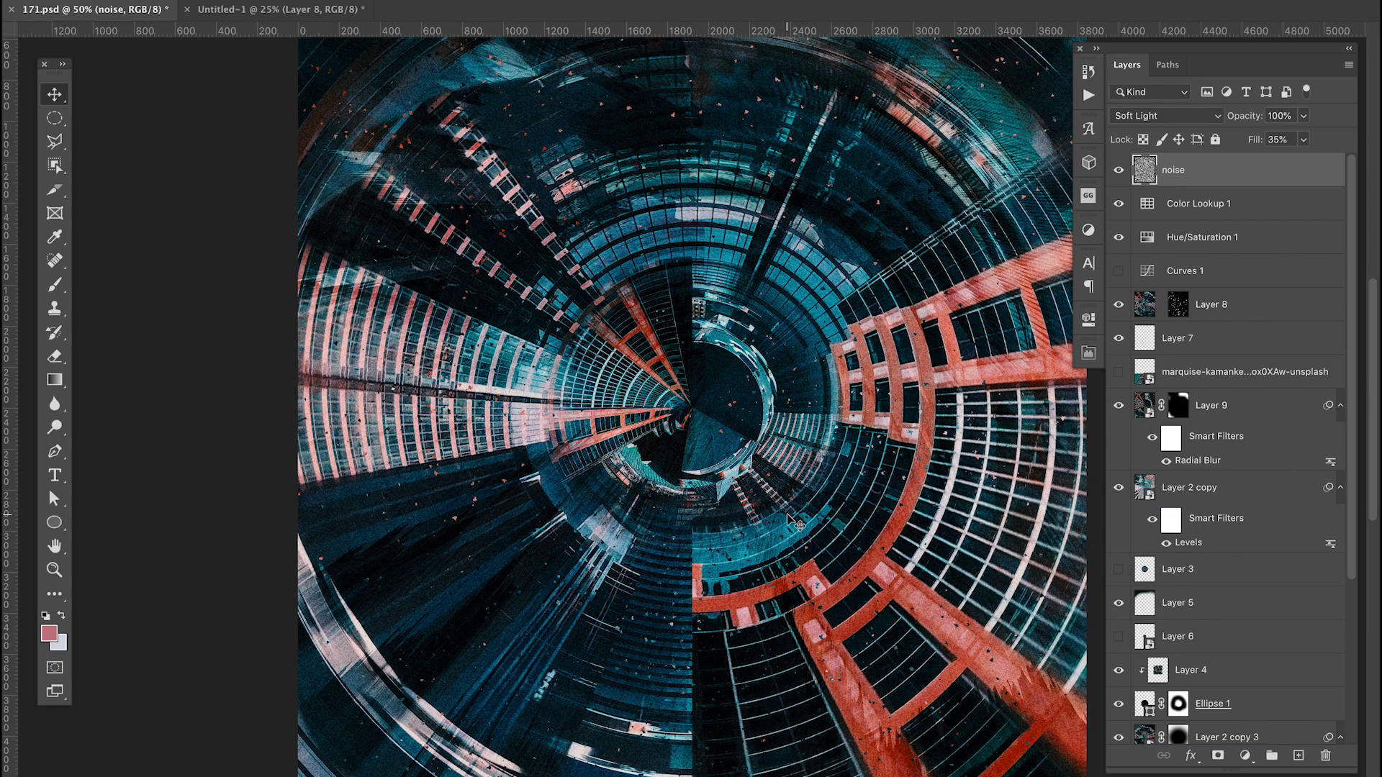
{"action": "key", "text": "ctrl+plus"}
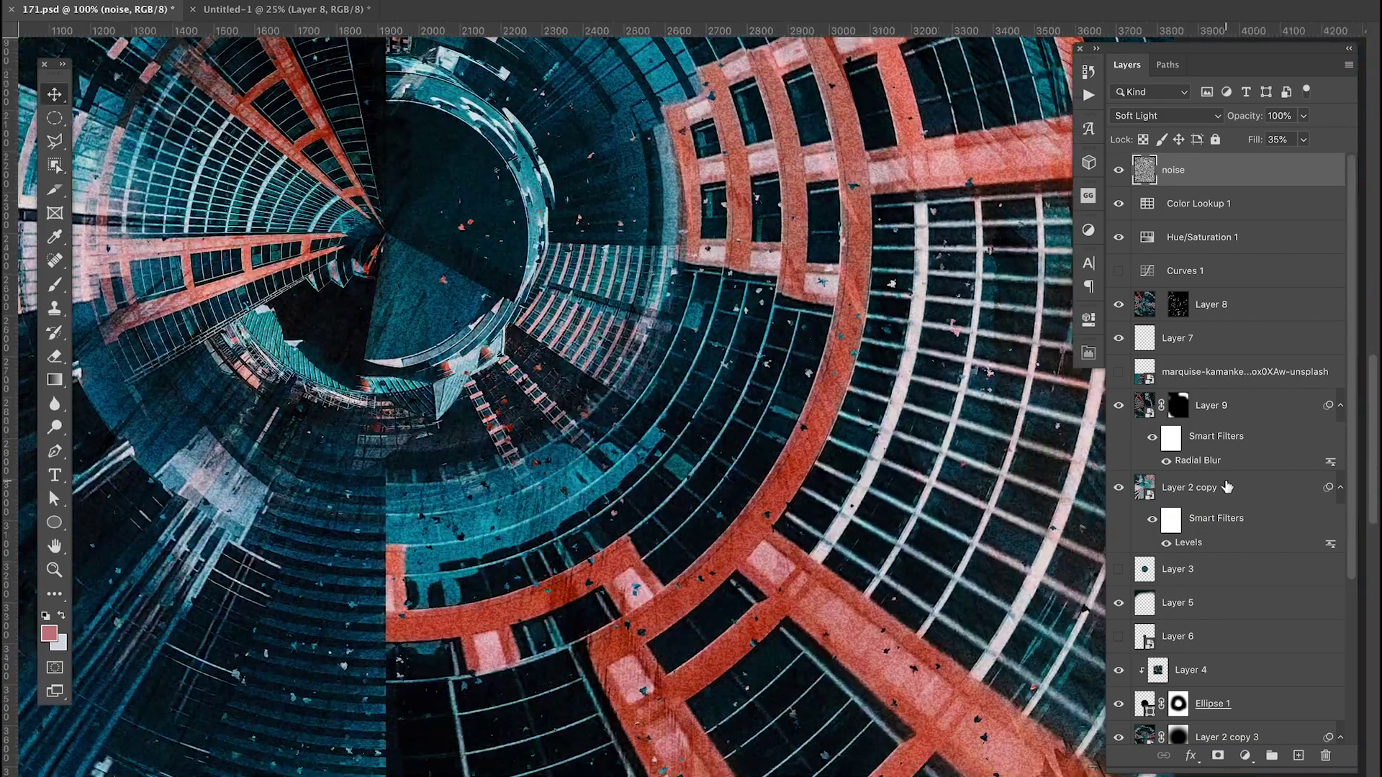
{"action": "key", "text": "ctrl+0"}
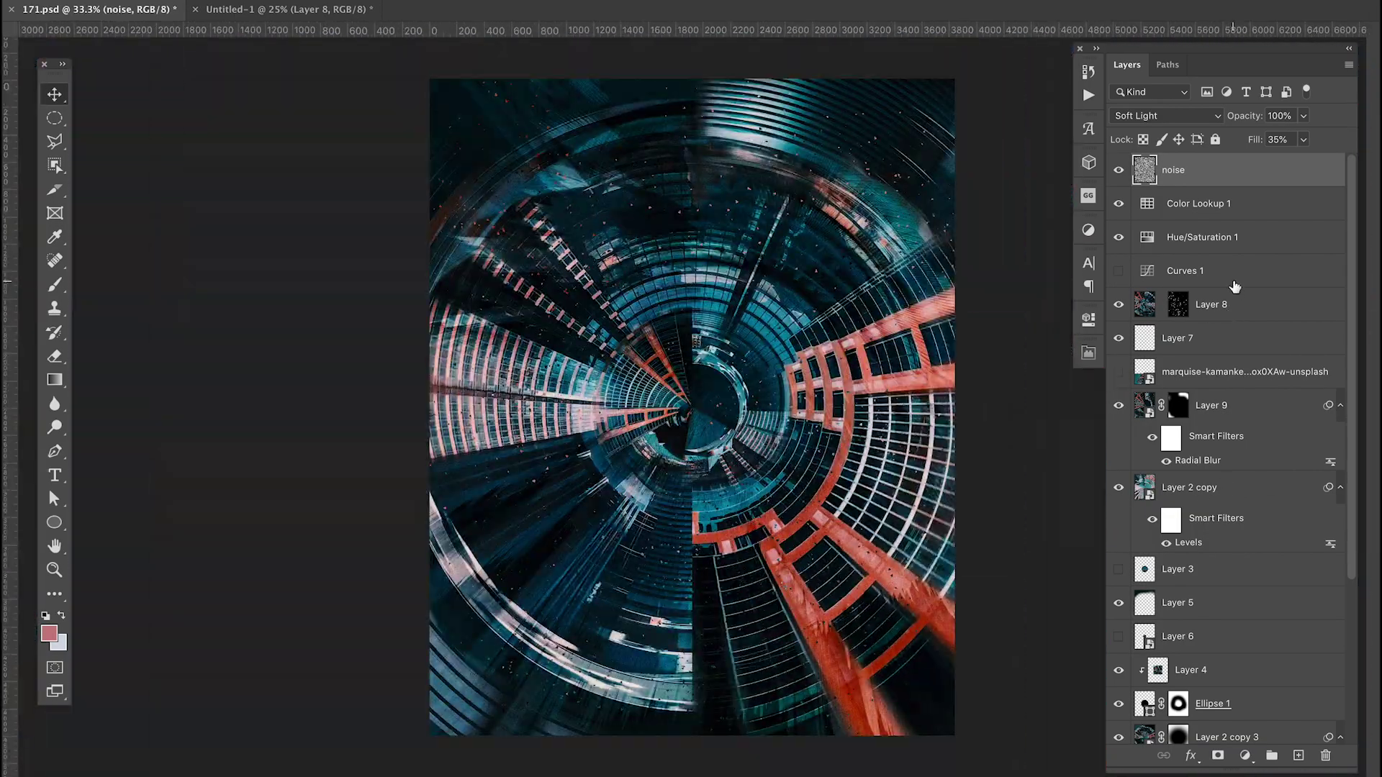
{"action": "left_click", "coordinate": [1223, 754]}
{"action": "left_click", "coordinate": [1278, 553]}
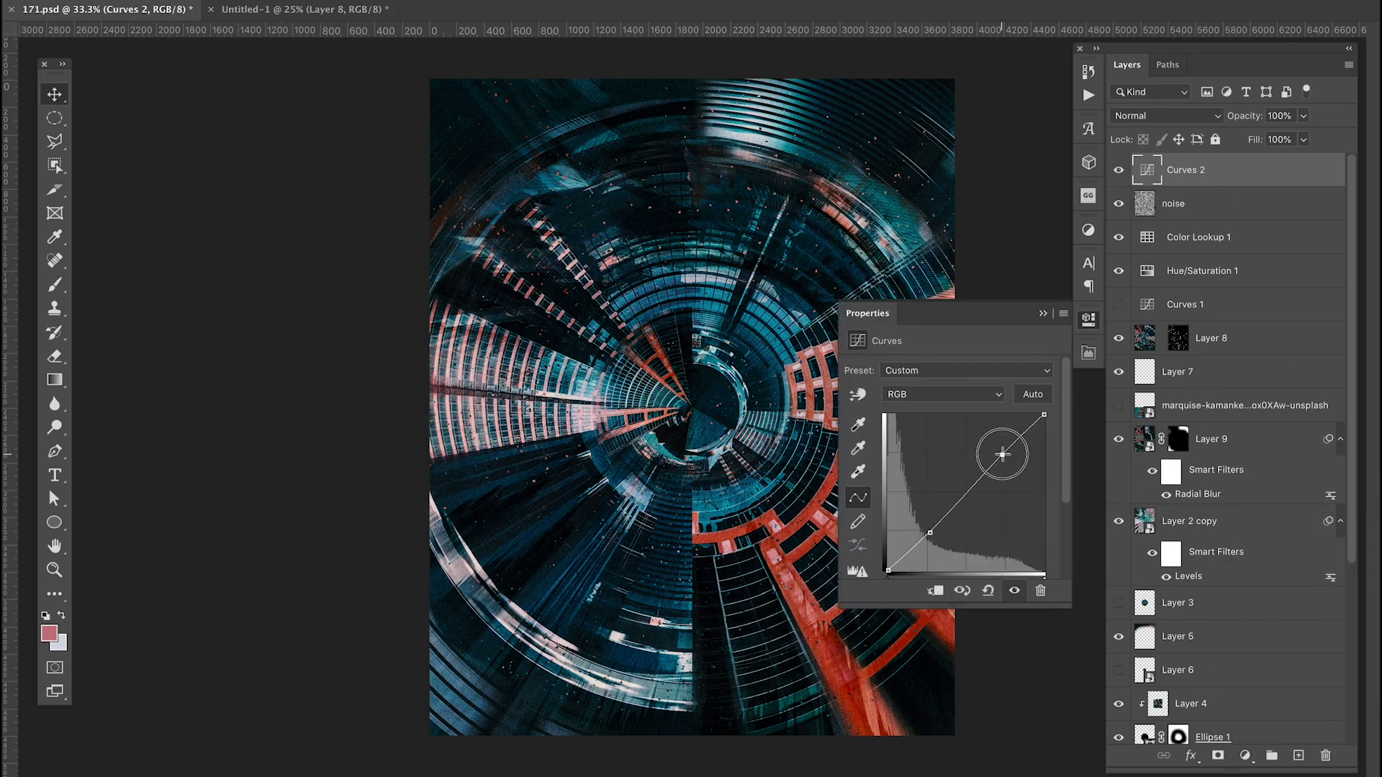
Create Layer 10 above Layer 7 and paint dark red over the left-side spokes.
{"action": "left_click", "coordinate": [1086, 324]}
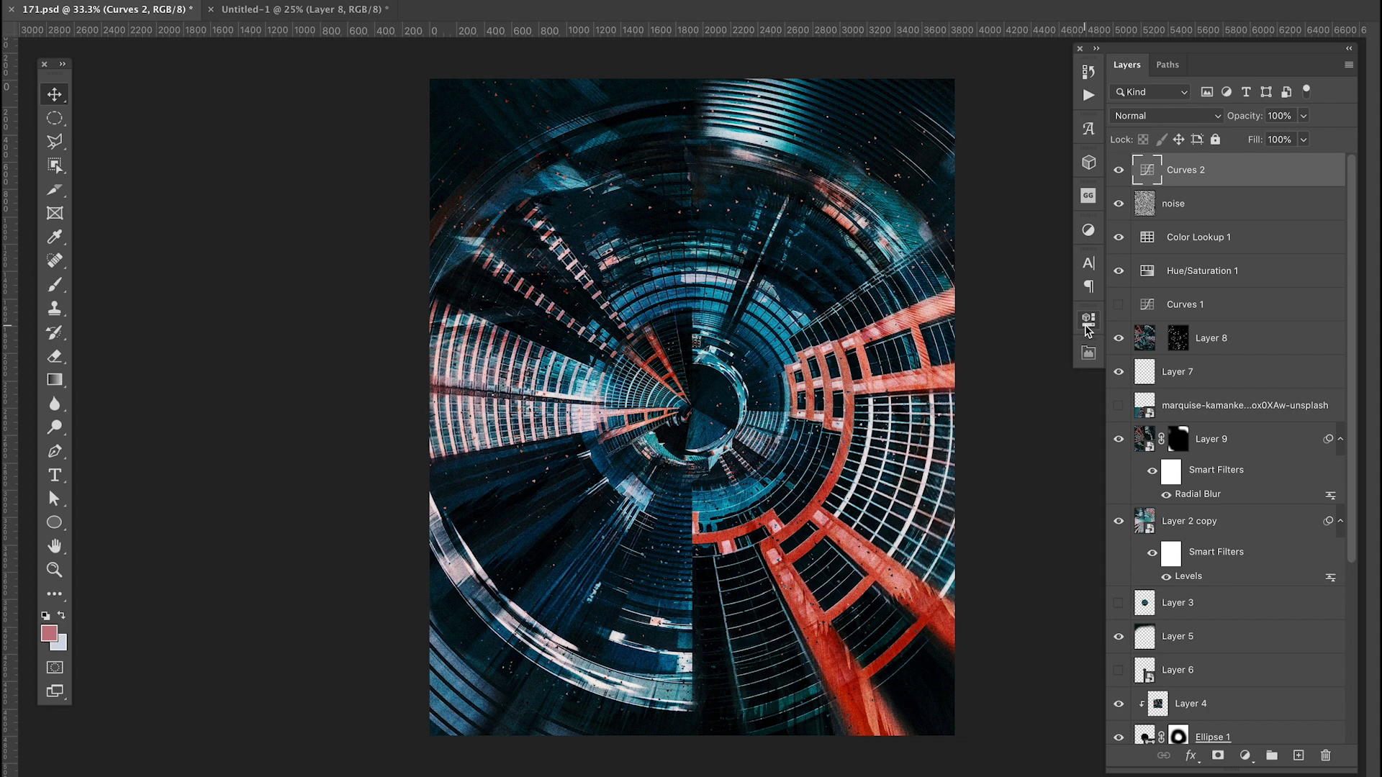
{"action": "left_click", "coordinate": [1180, 373]}
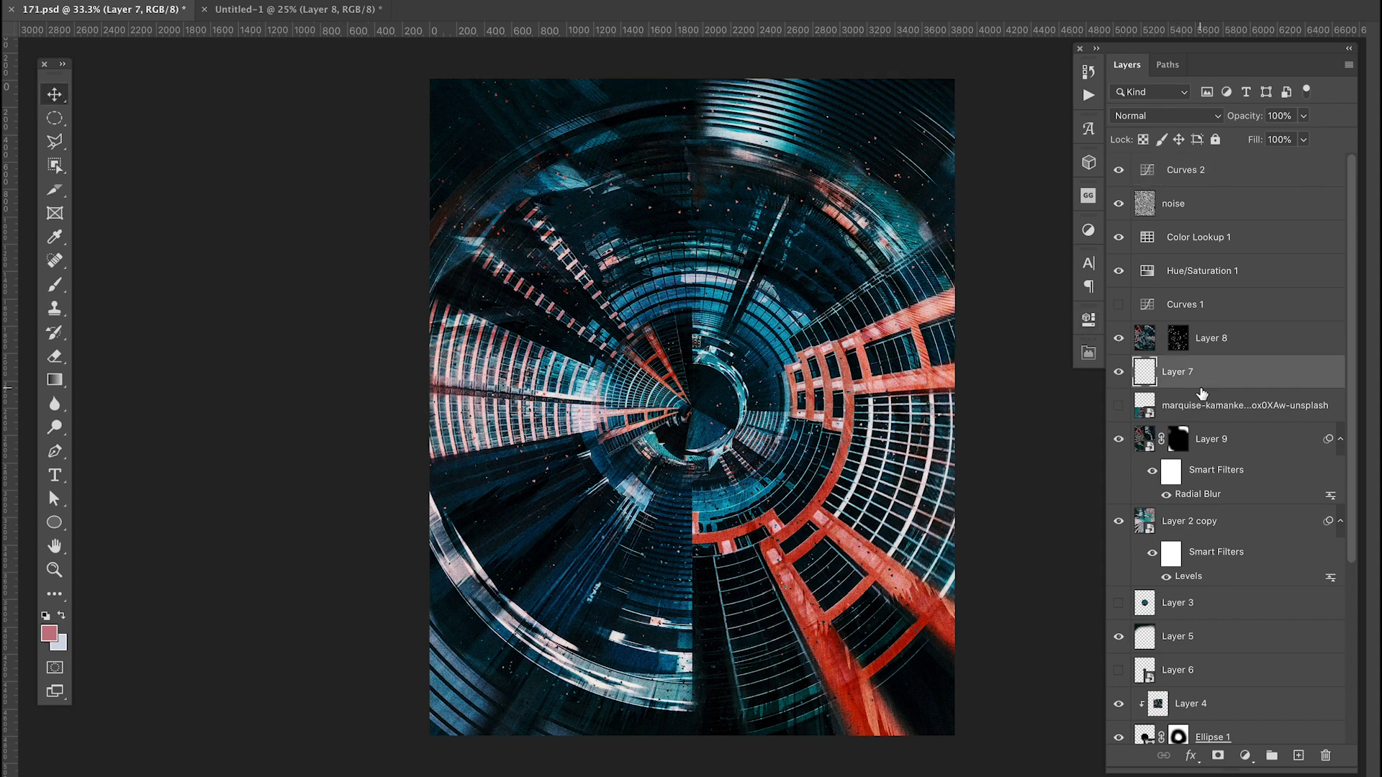
{"action": "key", "text": "ctrl+shift+alt+n"}
{"action": "key", "text": "b"}
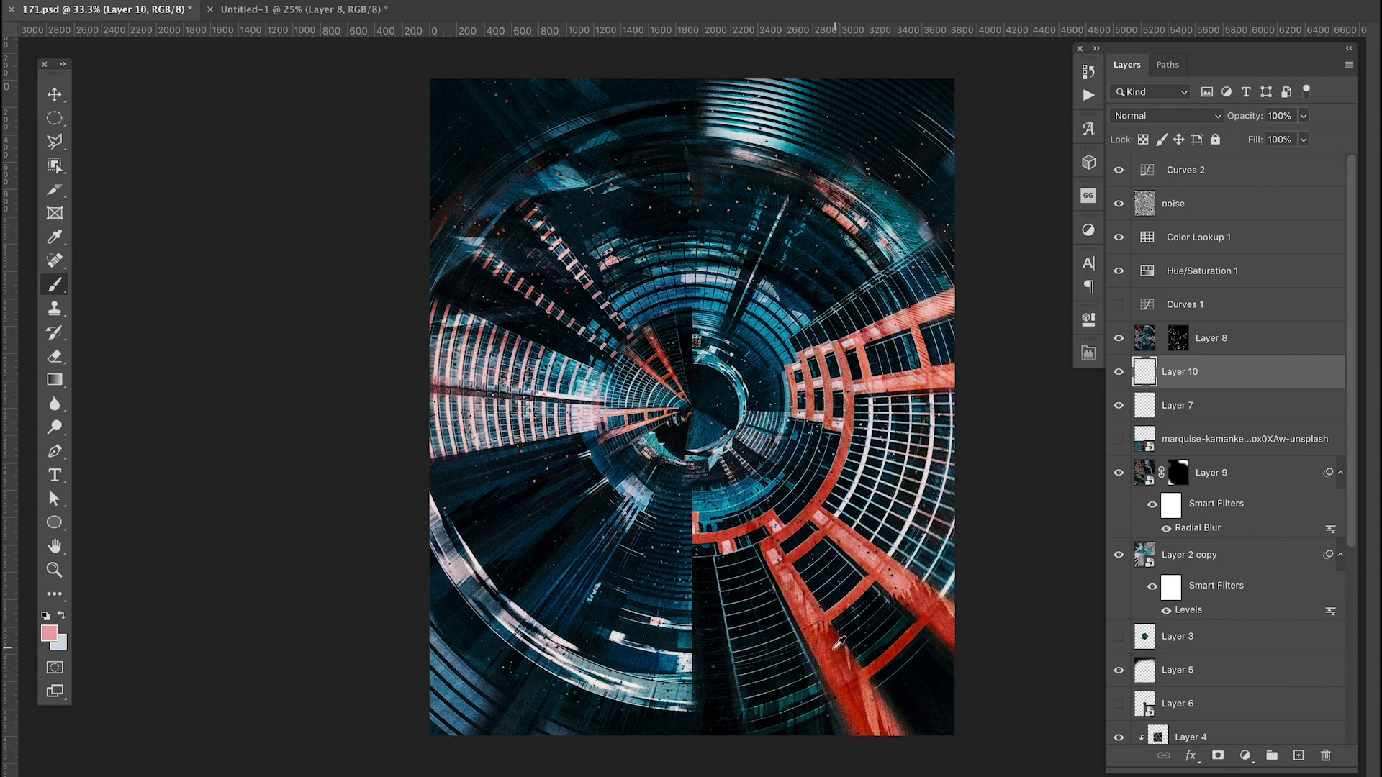
{"action": "left_click", "coordinate": [838, 643], "text": "alt"}
{"action": "left_click_drag", "start_coordinate": [504, 389], "coordinate": [634, 432]}
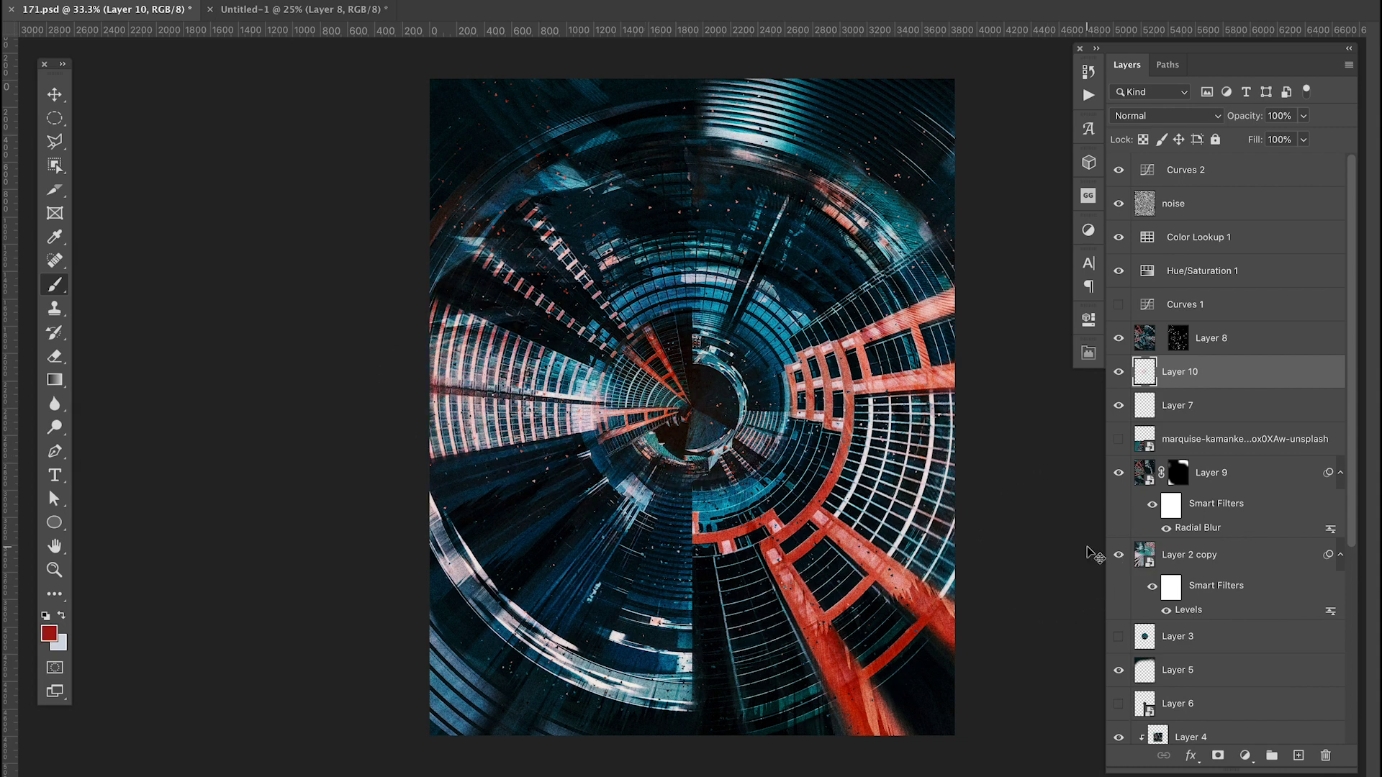
Add Layer 11 in Overlay blending and stamp all visible layers into Layer 12.
{"action": "key", "text": "ctrl+shift+alt+n"}
{"action": "left_click", "coordinate": [1158, 115]}
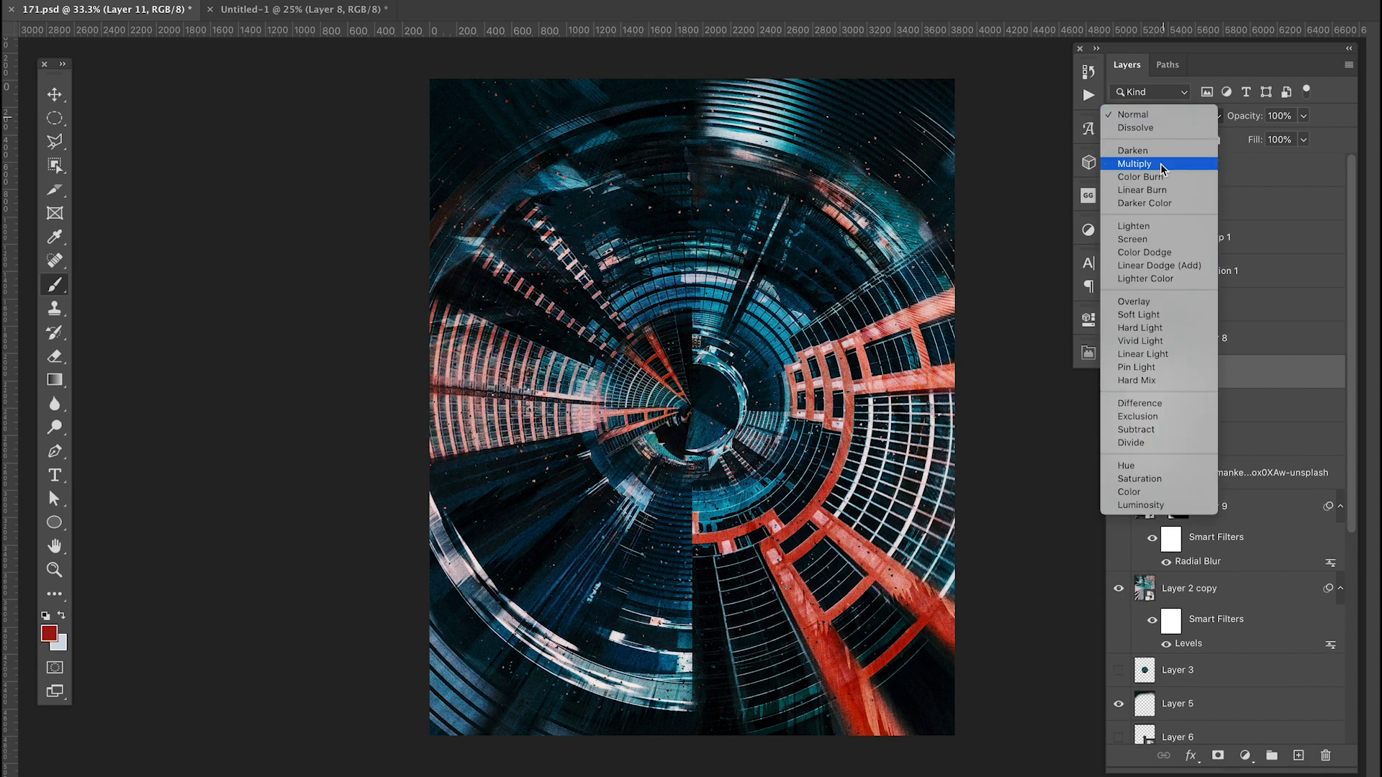
{"action": "left_click", "coordinate": [1143, 302]}
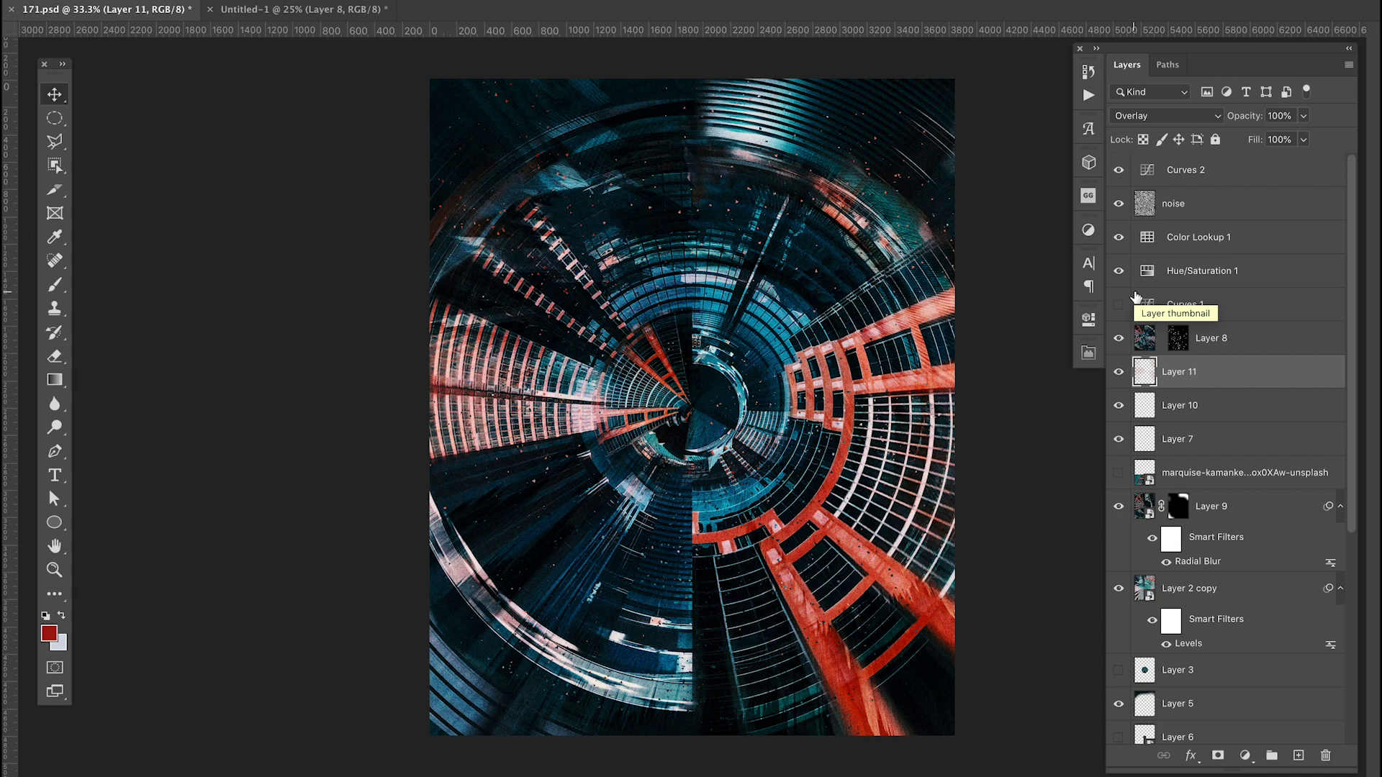
{"action": "key", "text": "ctrl+shift+alt+e"}
{"action": "left_click", "coordinate": [381, 1]}
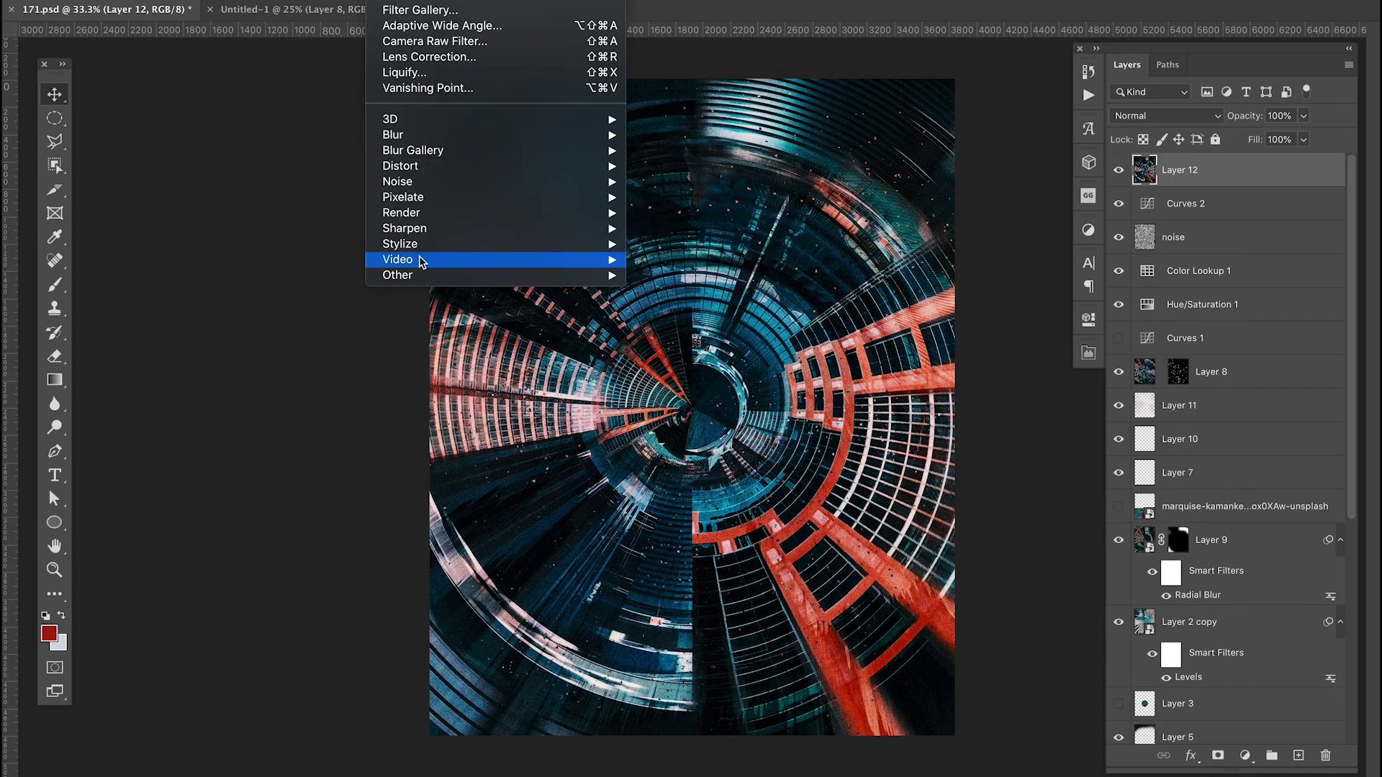
Run a High Pass filter on Layer 12 and set its blend mode to Overlay.
{"action": "left_click", "coordinate": [663, 291]}
{"action": "left_click", "coordinate": [780, 163]}
{"action": "left_click", "coordinate": [1166, 115]}
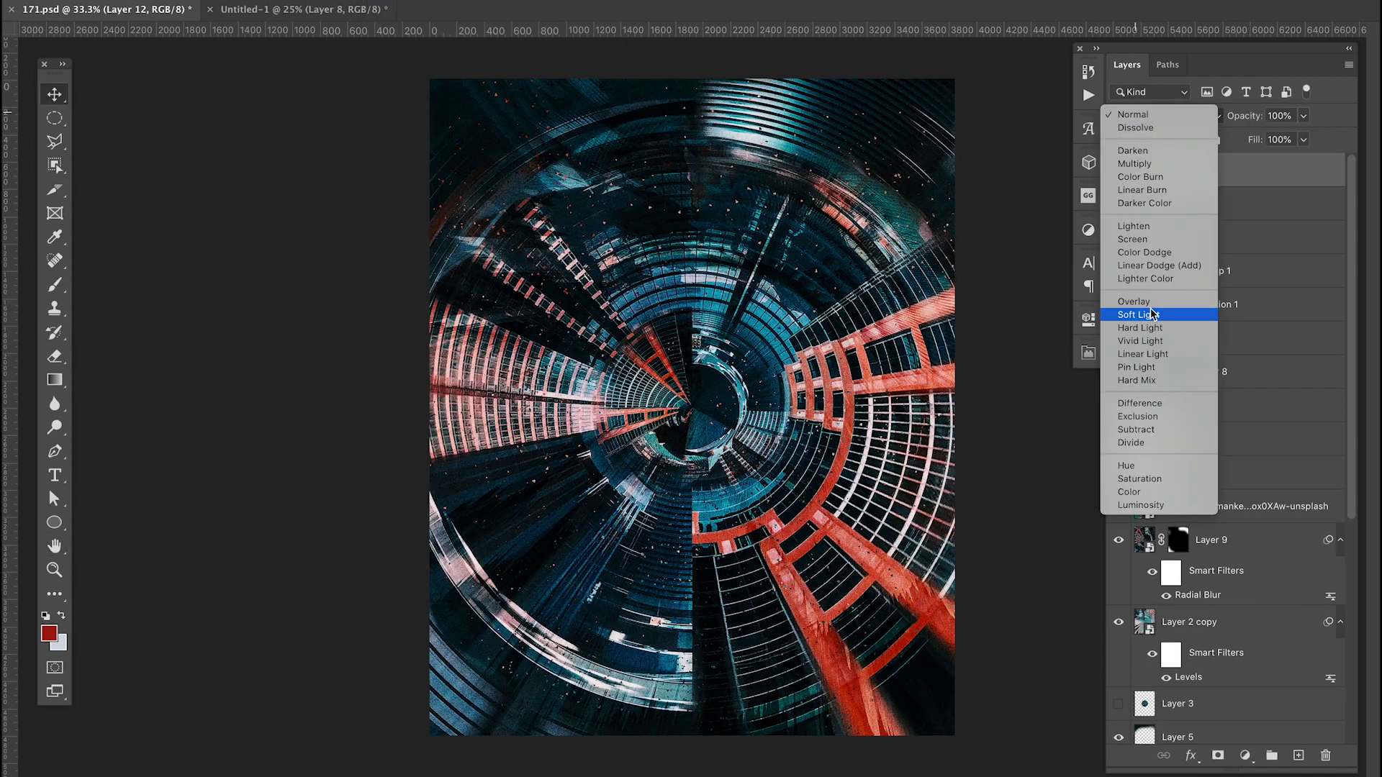
{"action": "left_click", "coordinate": [1146, 301]}
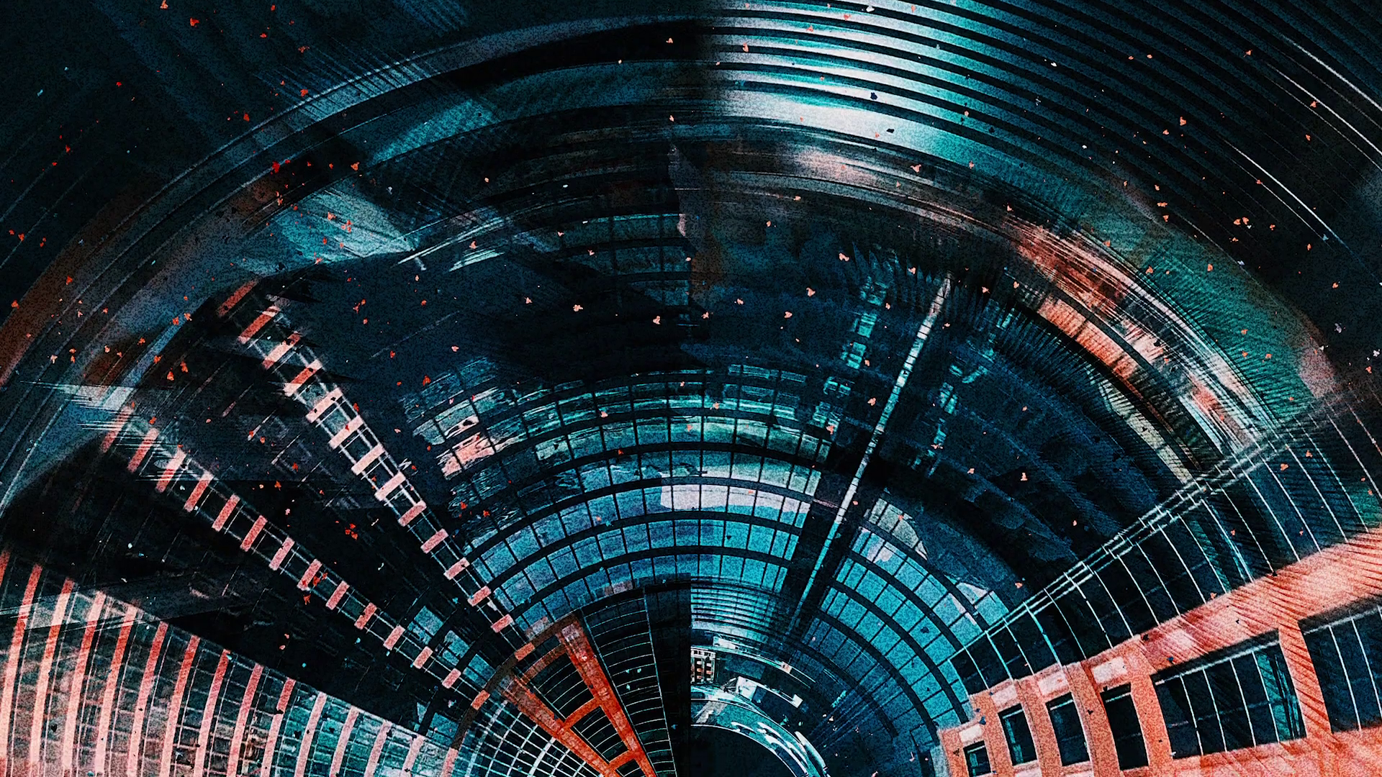